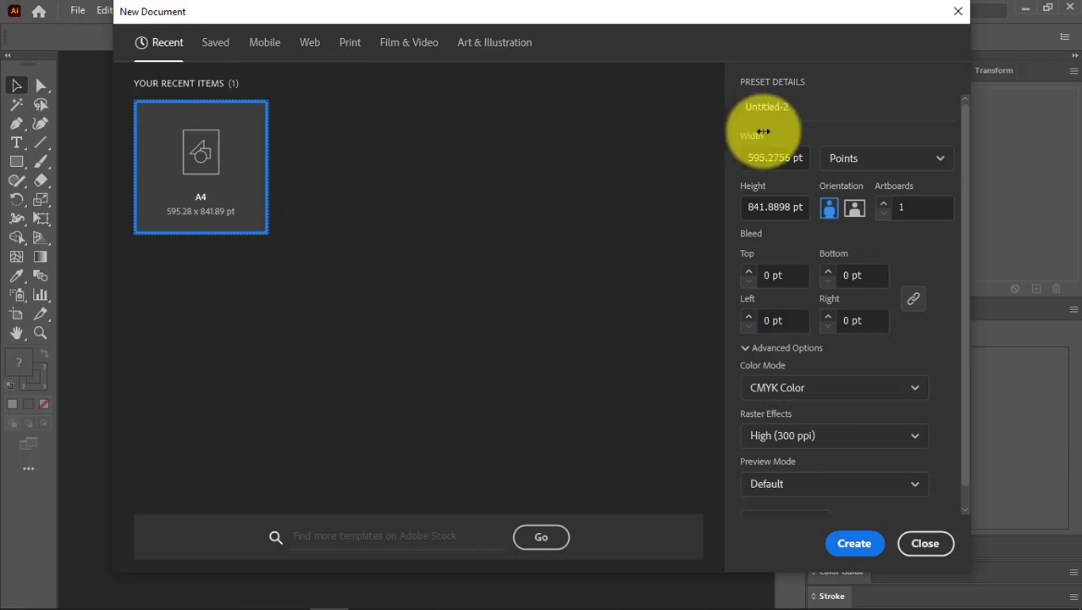
# - Create a new document in pixels, 1920 px wide and 1080 px high
pyautogui.click(844, 166)
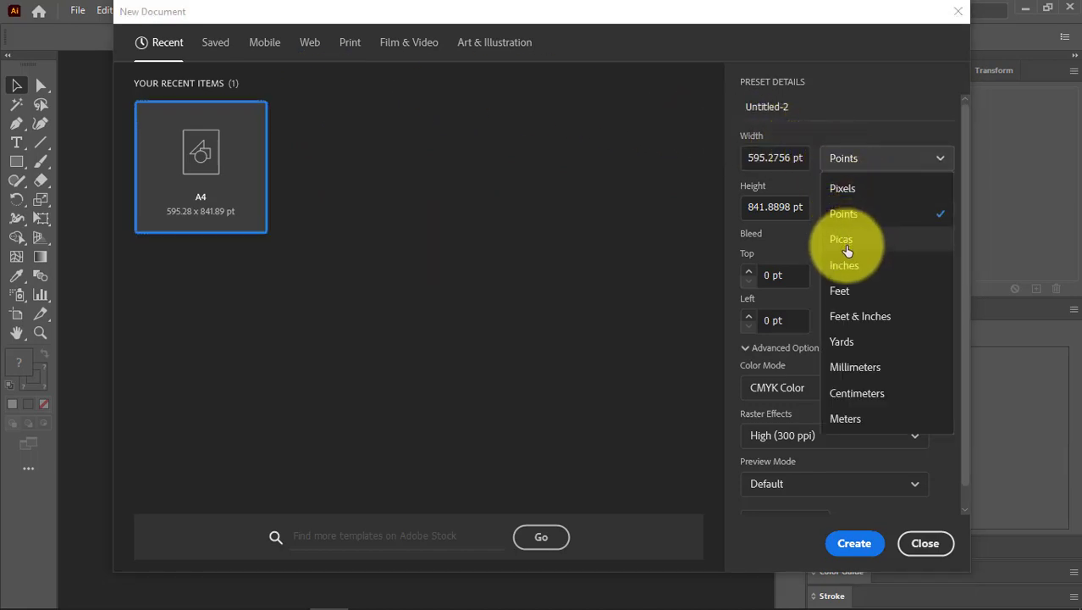
pyautogui.click(847, 188)
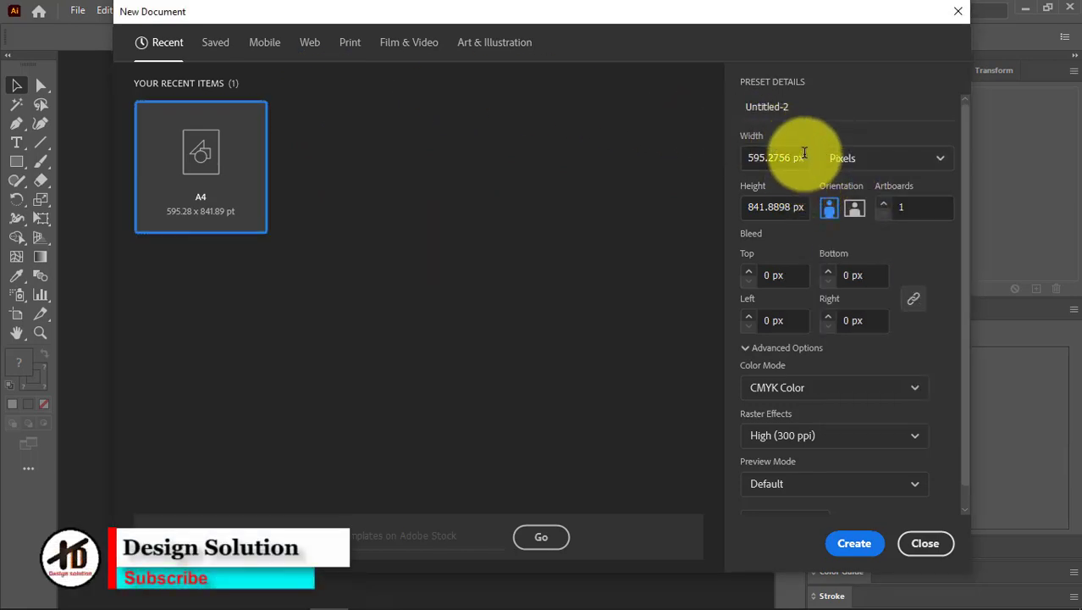
pyautogui.click(803, 158)
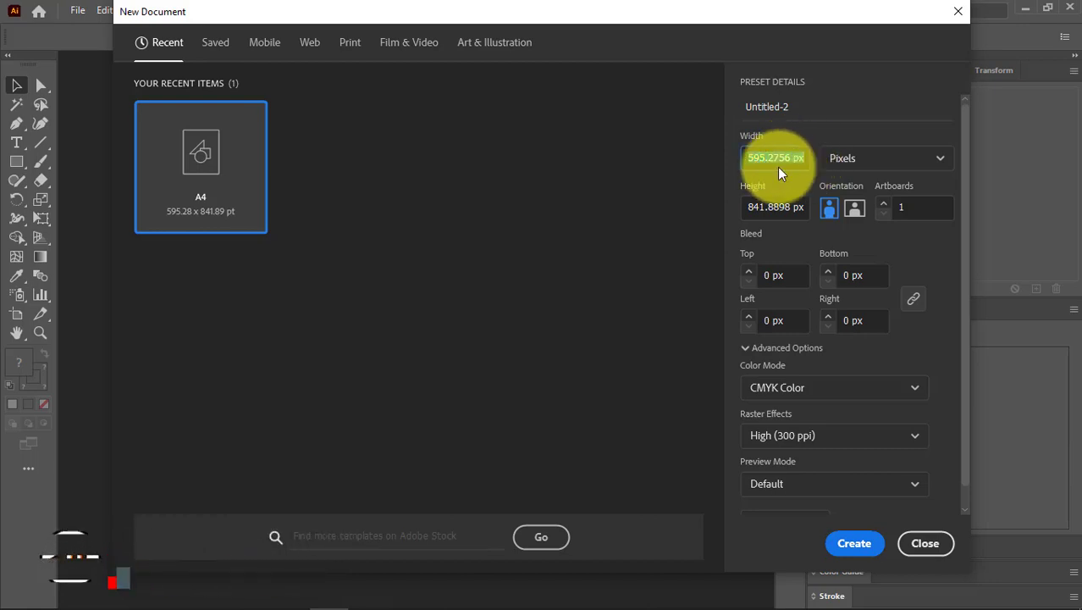
pyautogui.write('1920')
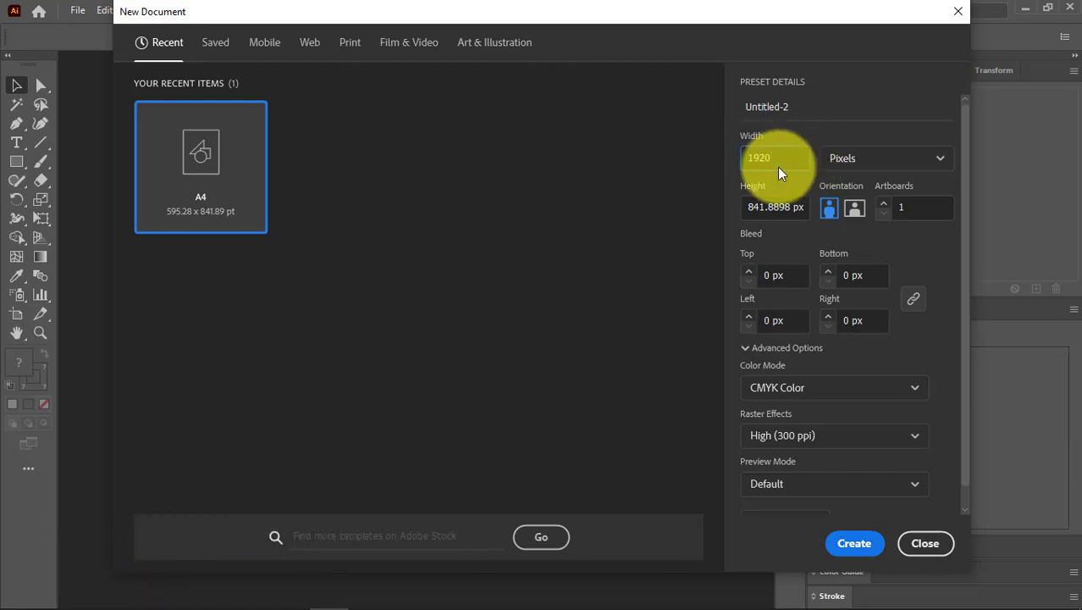
pyautogui.press('Tab')
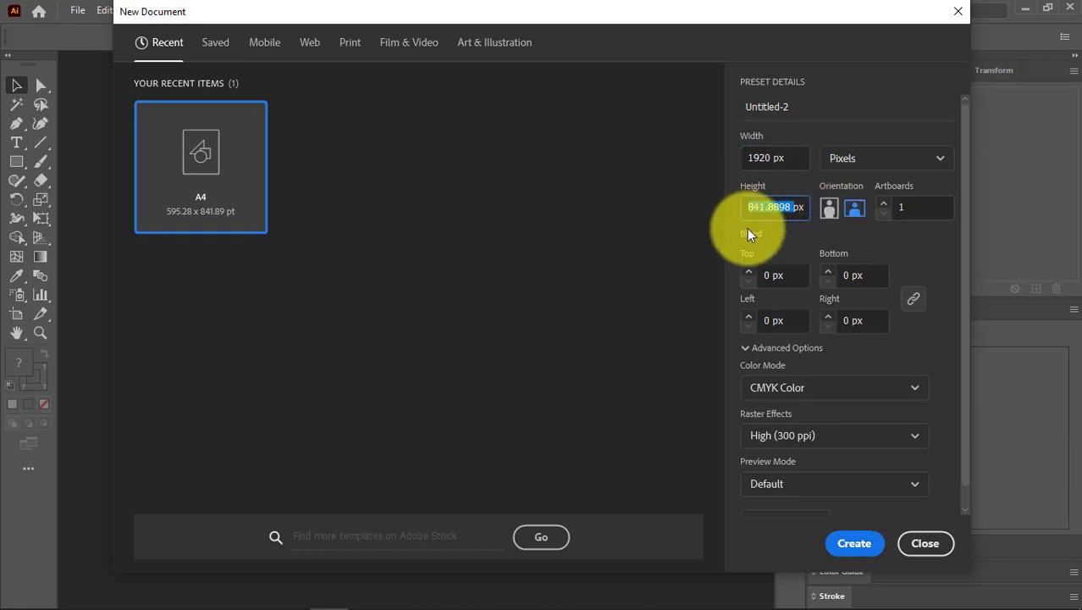
pyautogui.write('1080')
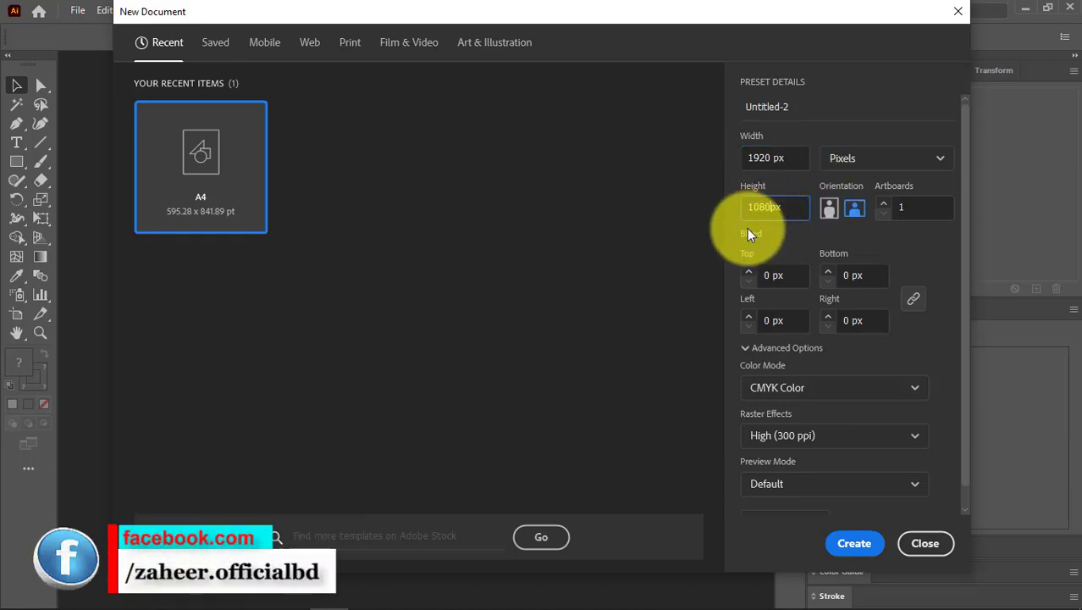
pyautogui.write('0')
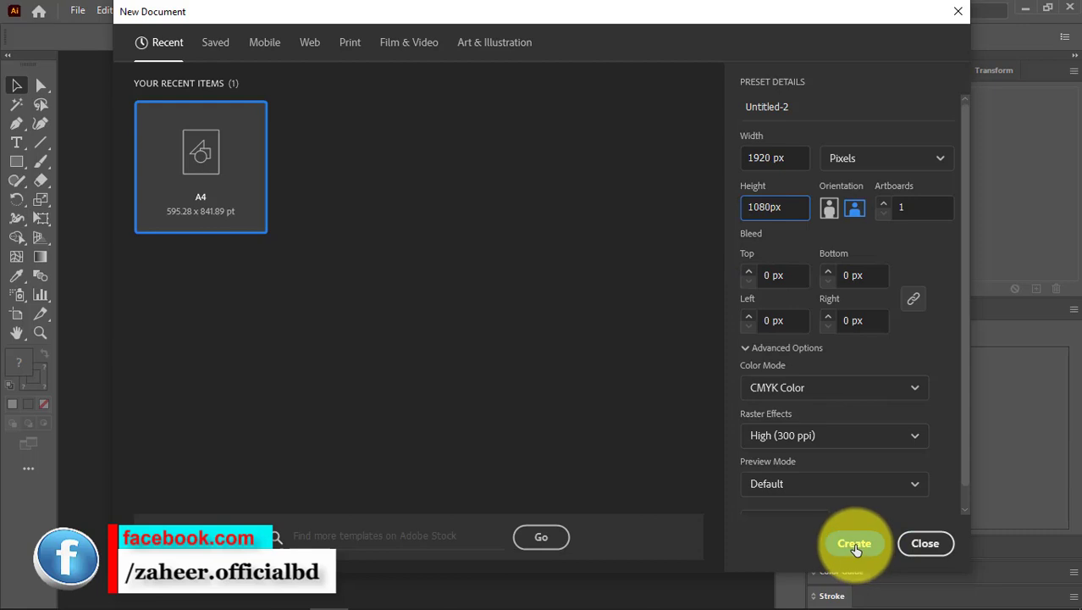
pyautogui.click(855, 544)
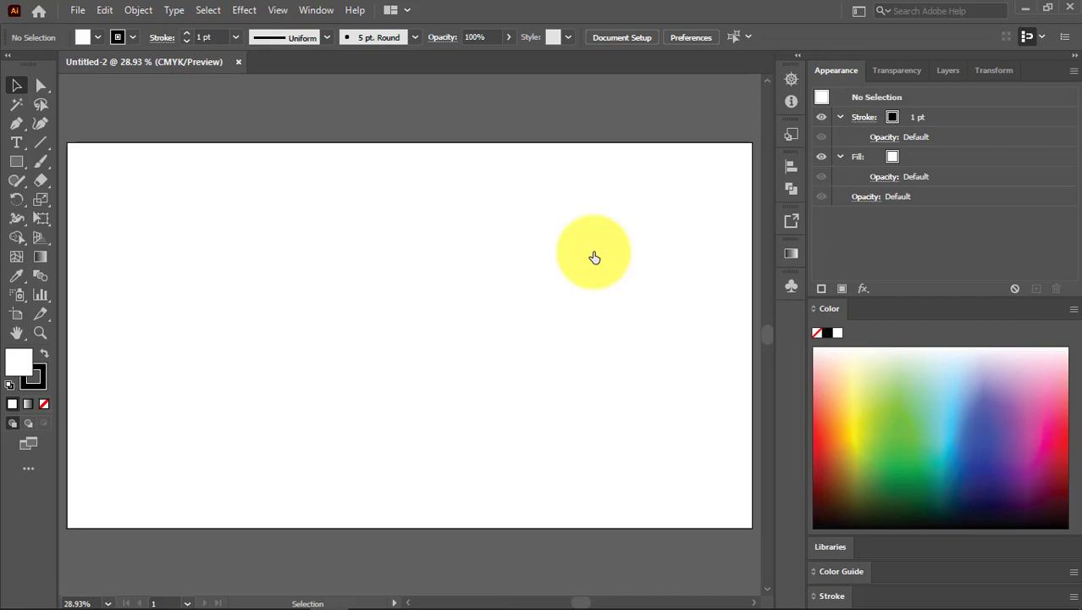
# - Create a rectangle 1920 px wide and 1080 px high
pyautogui.click(16, 161)
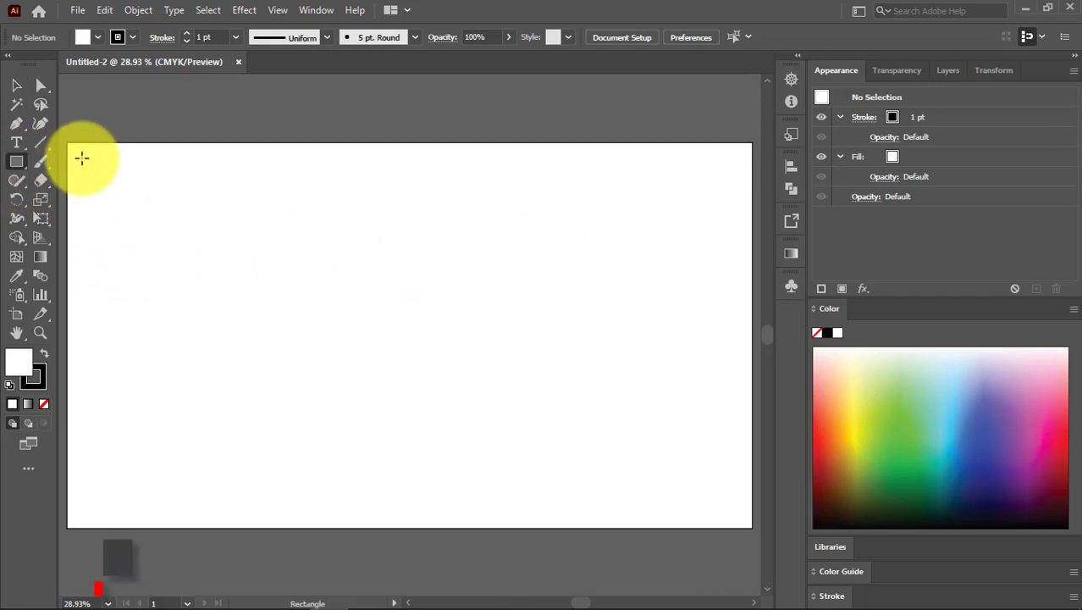
pyautogui.click(357, 328)
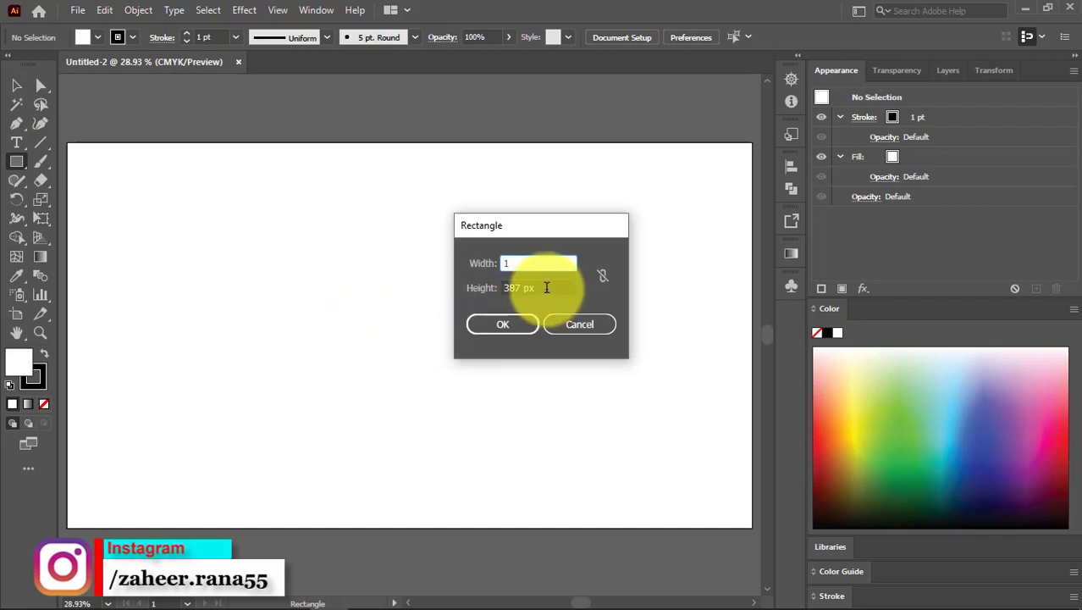
pyautogui.press('Tab')
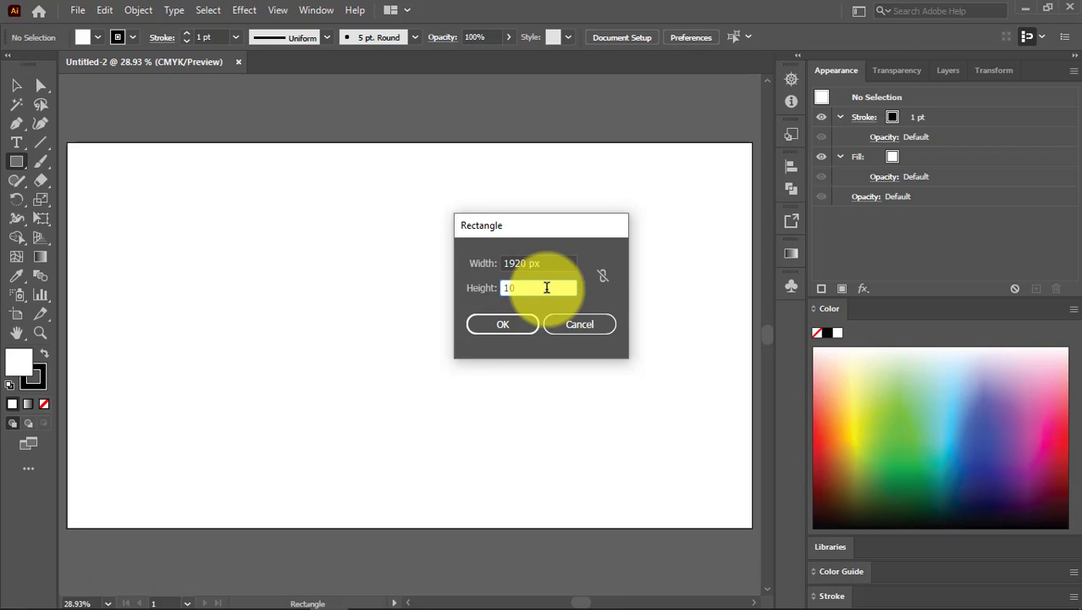
pyautogui.write('1080')
pyautogui.press('Return')
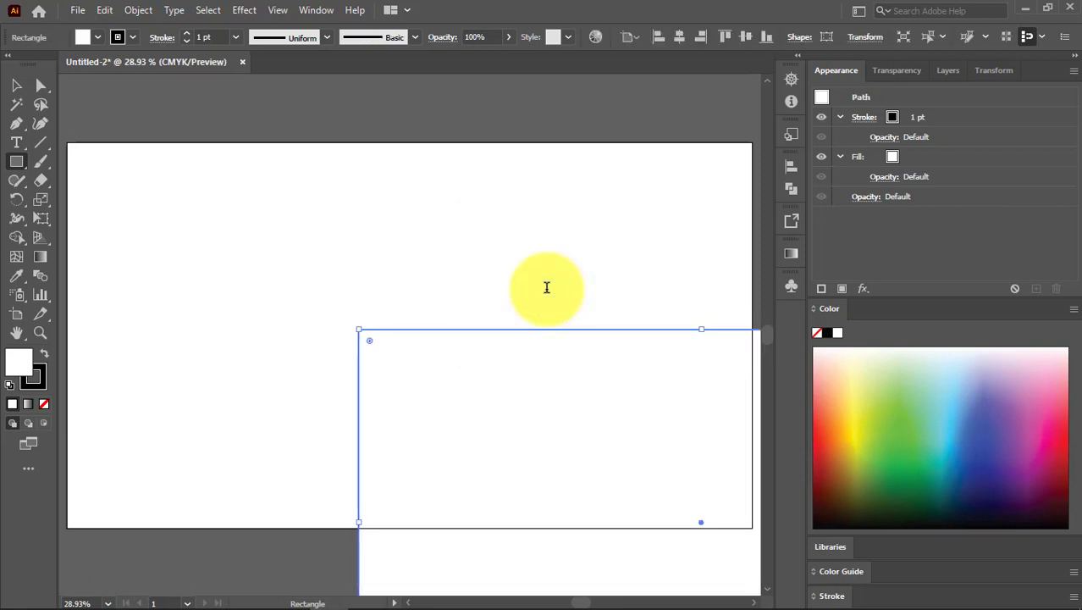
# - Align the rectangle horizontally and vertically to the artboard so it covers it exactly
pyautogui.click(16, 85)
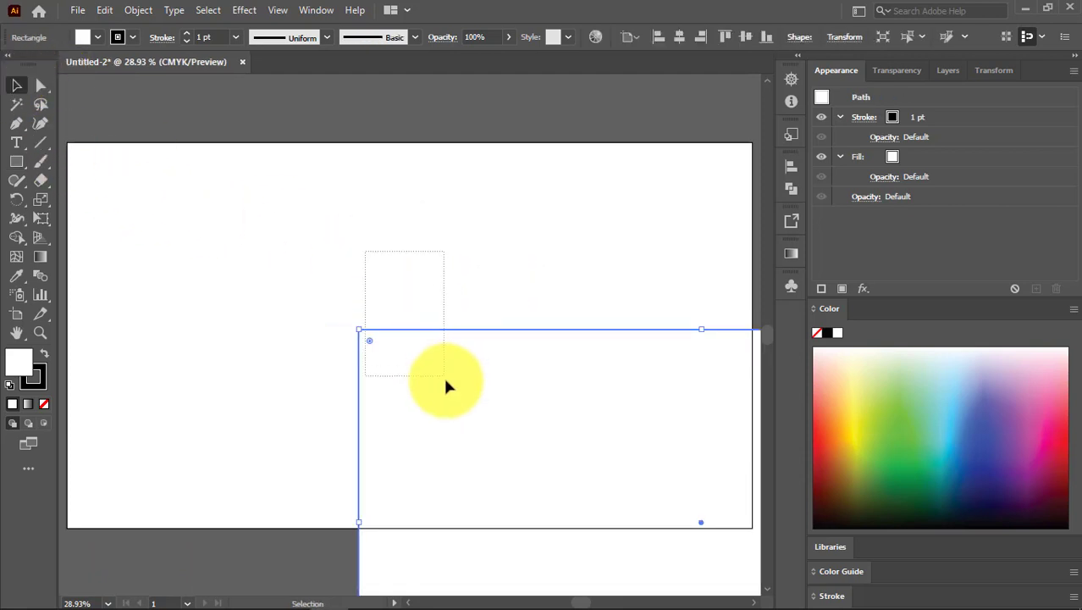
pyautogui.click(631, 36)
pyautogui.click(675, 92)
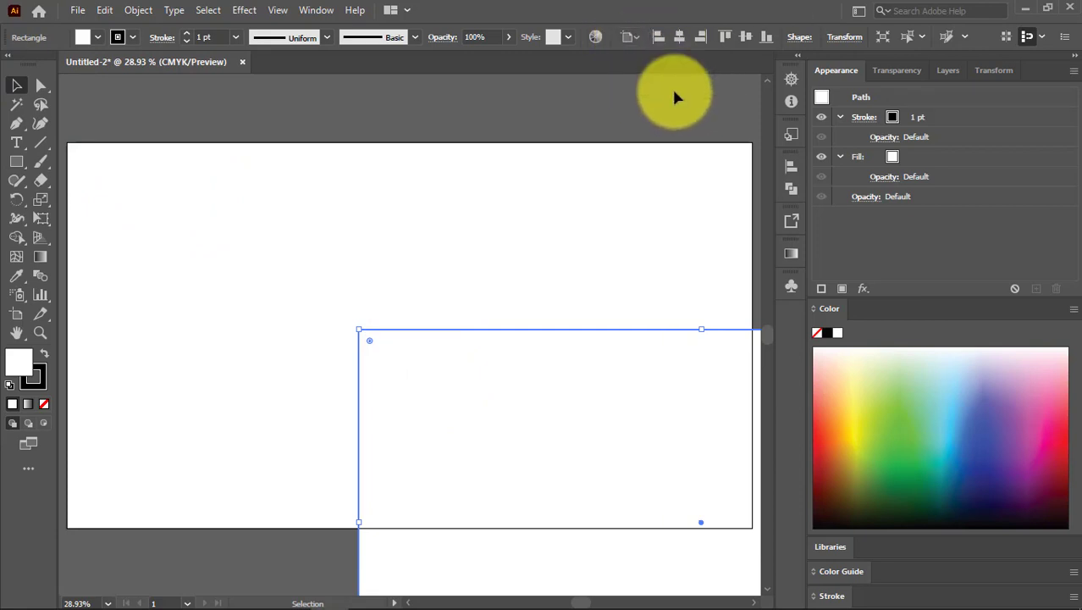
pyautogui.click(679, 38)
pyautogui.click(746, 37)
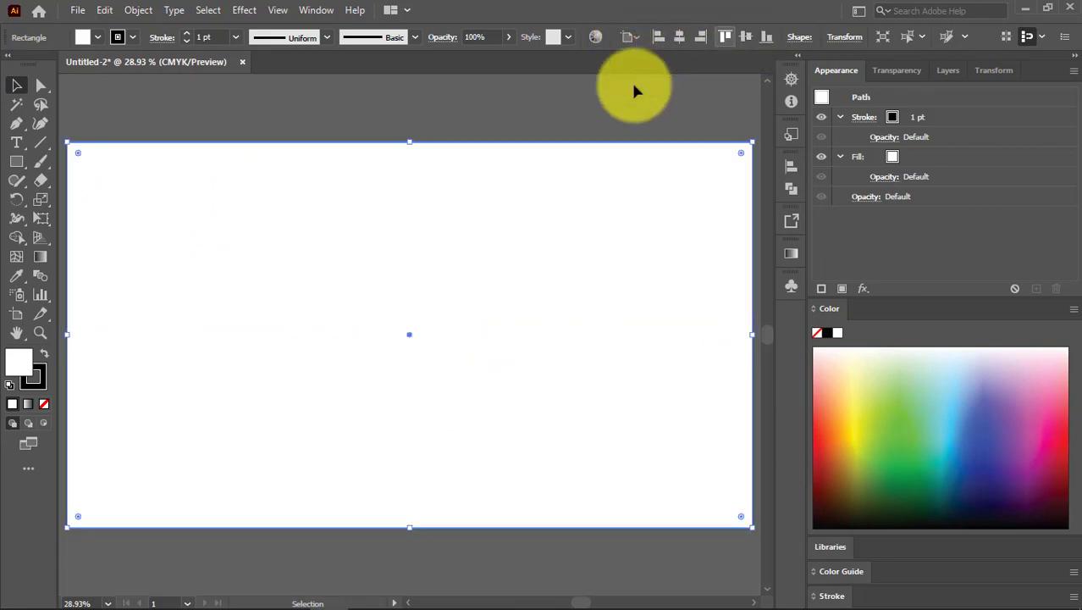
pyautogui.click(584, 118)
pyautogui.click(447, 232)
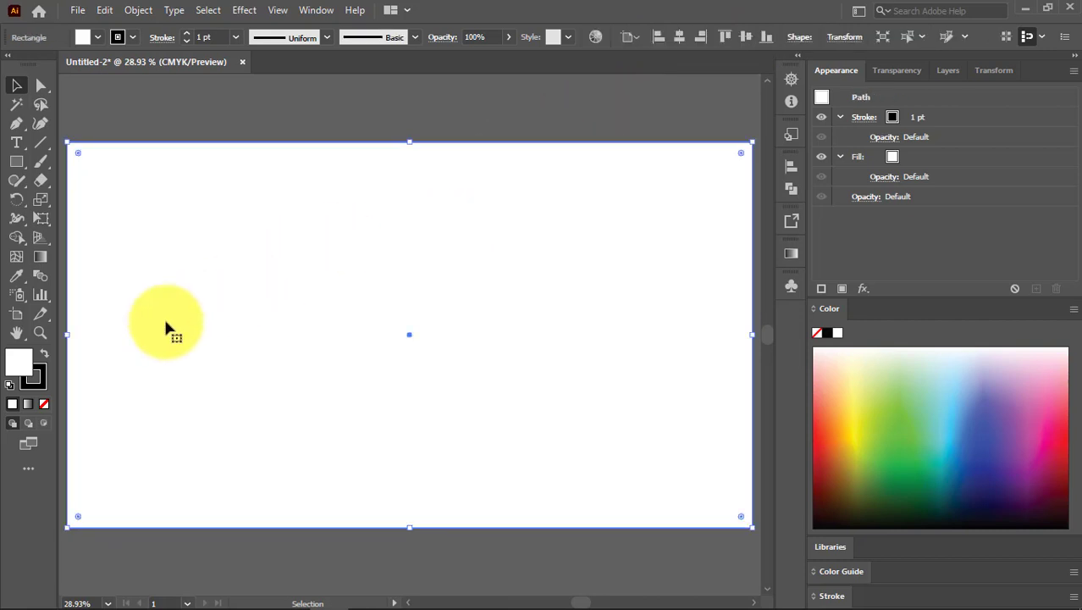
# - Remove the rectangle's stroke and fill it with black
pyautogui.click(43, 403)
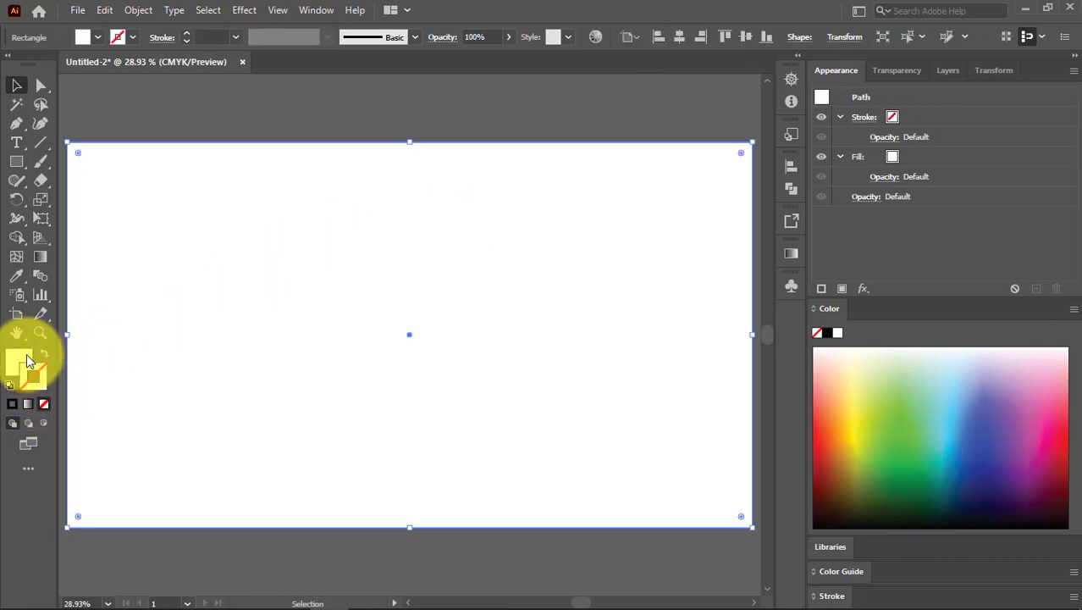
pyautogui.click(20, 369)
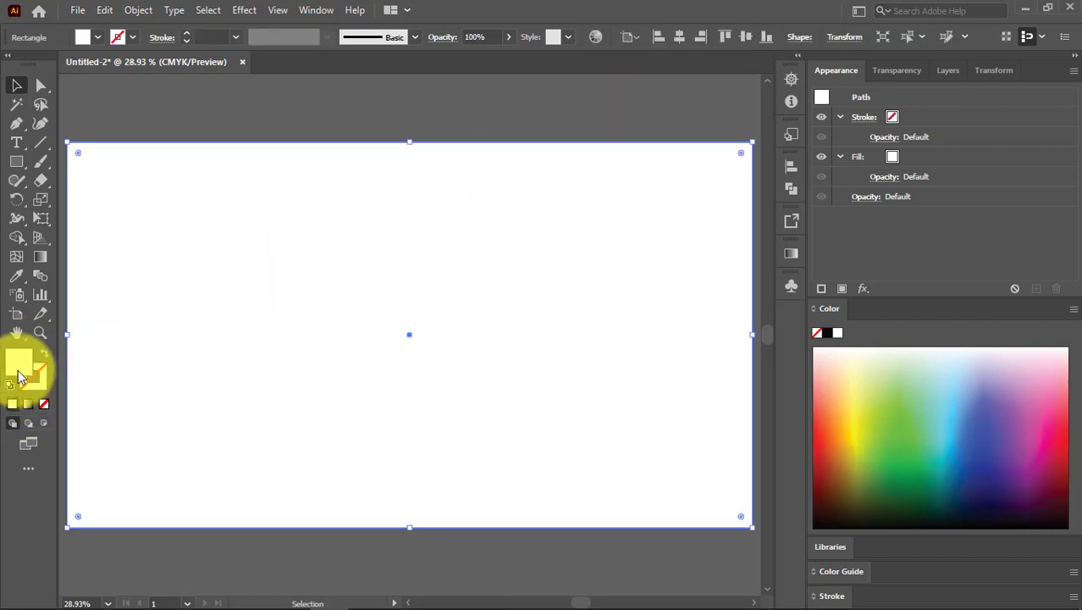
pyautogui.click(827, 332)
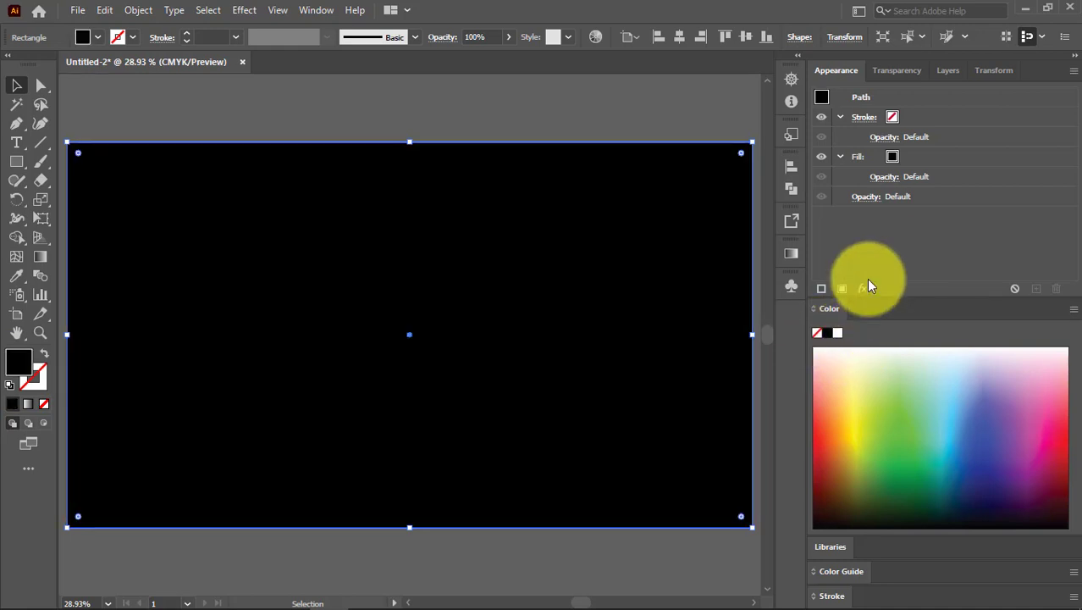
pyautogui.click(421, 110)
pyautogui.click(439, 213)
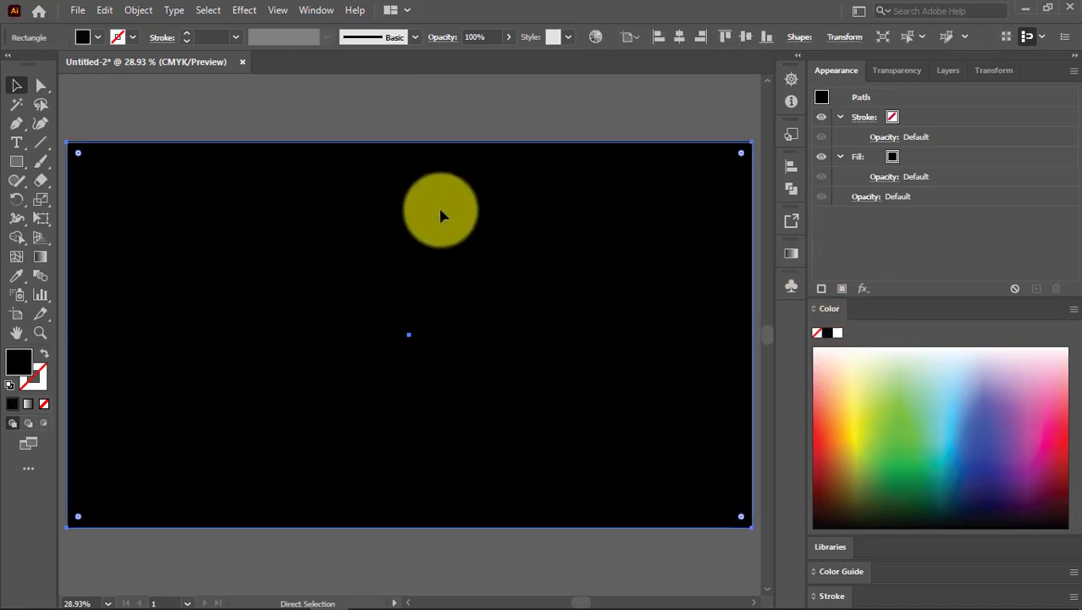
# - Rename the layer as Background
pyautogui.click(948, 71)
pyautogui.doubleClick(906, 97)
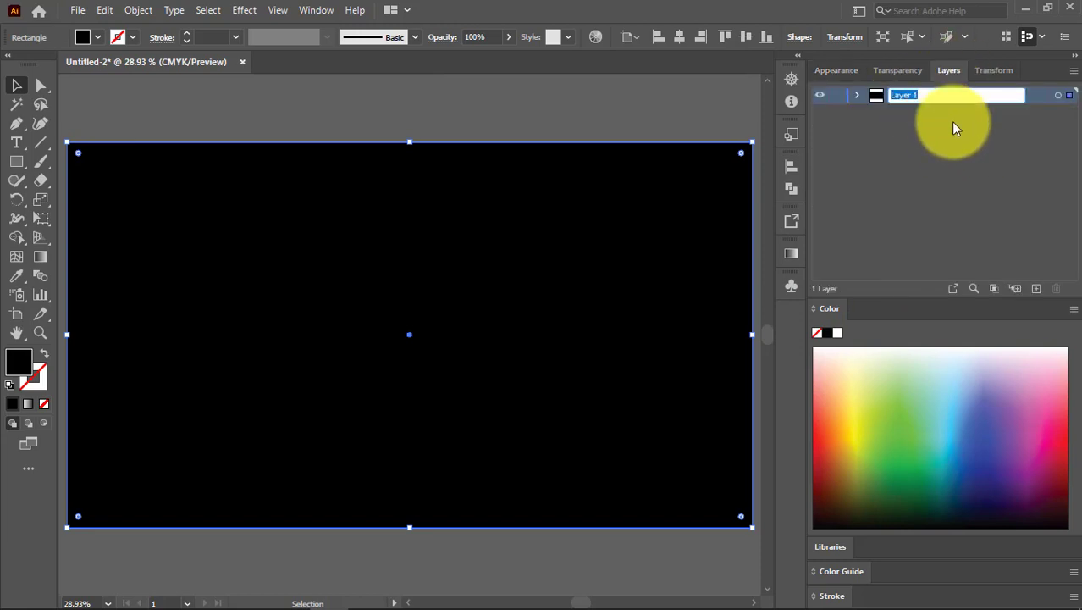
pyautogui.write('Background')
pyautogui.press('Return')
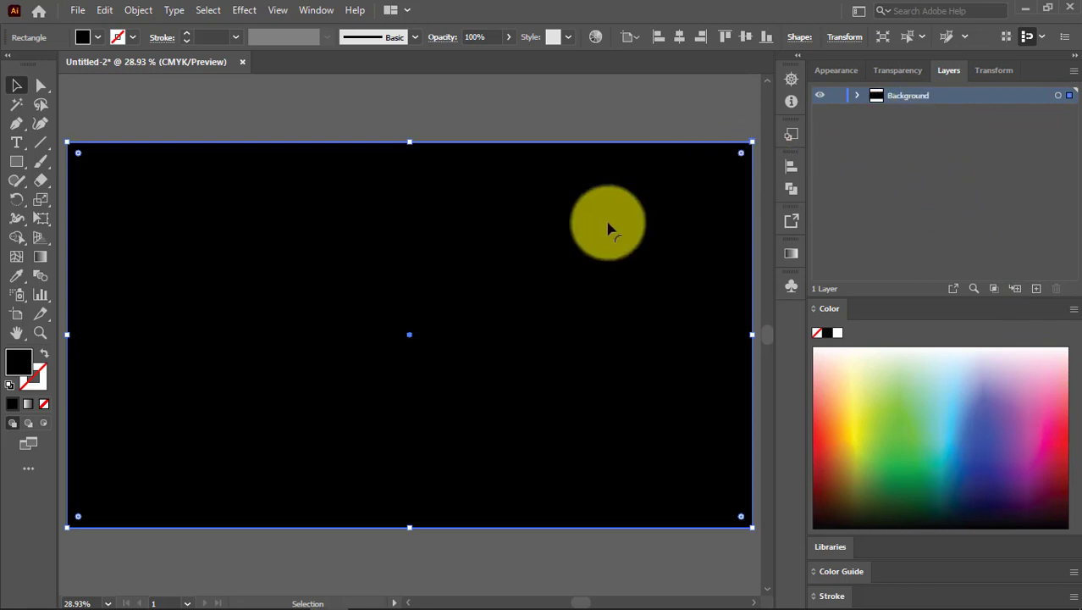
# - Apply a radial gradient to the rectangle's fill and move its midpoint to about 24%
pyautogui.click(791, 253)
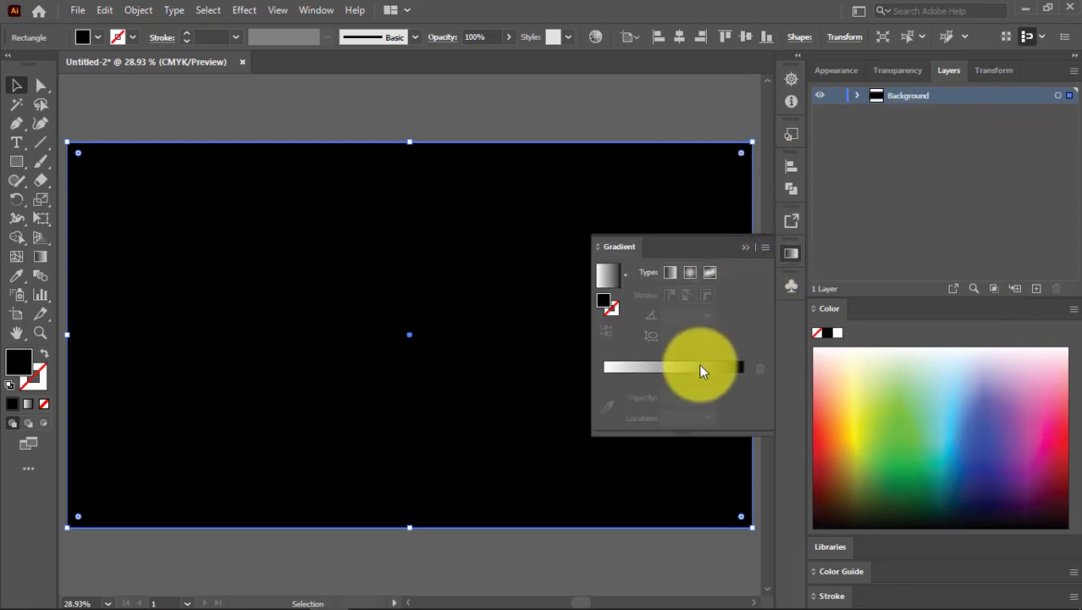
pyautogui.click(688, 272)
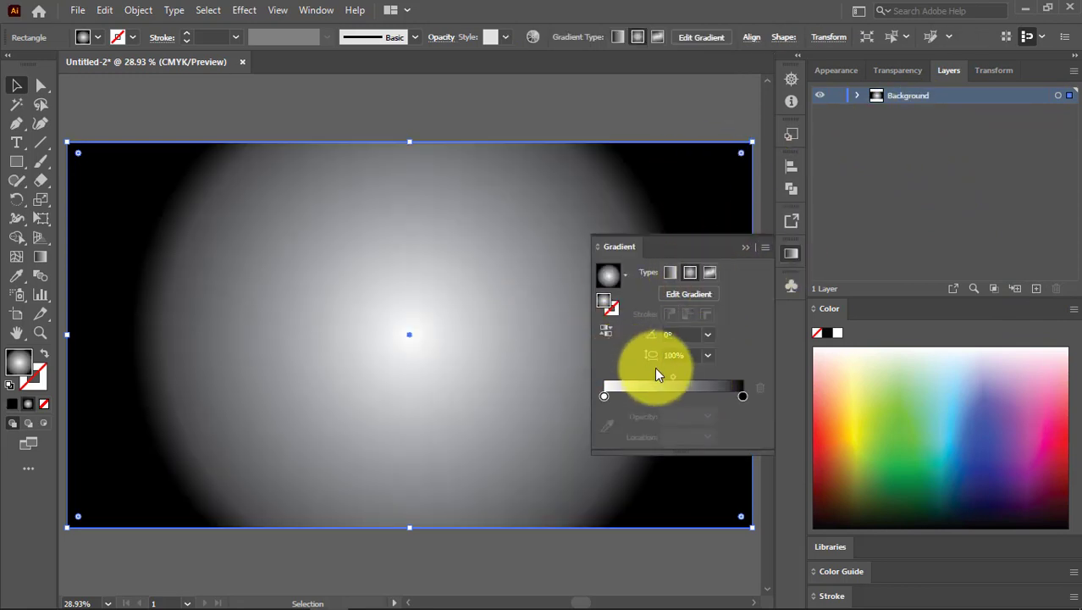
pyautogui.moveTo(673, 383); pyautogui.dragTo(636, 381)
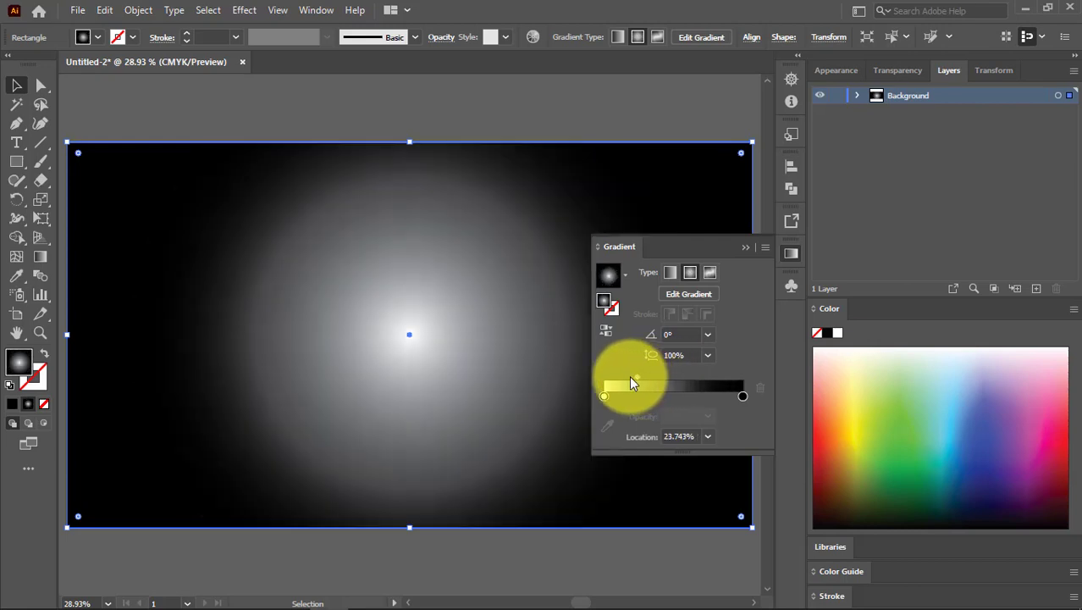
# - Set the gradient's inner white colour stop to 69% K grey
pyautogui.click(606, 396)
pyautogui.click(742, 397)
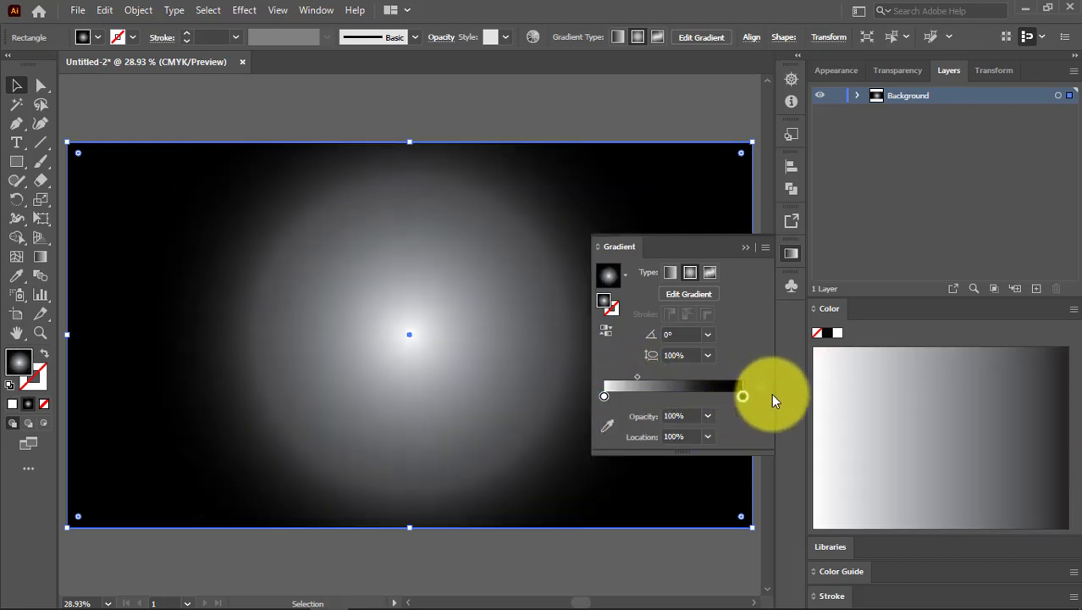
pyautogui.doubleClick(604, 397)
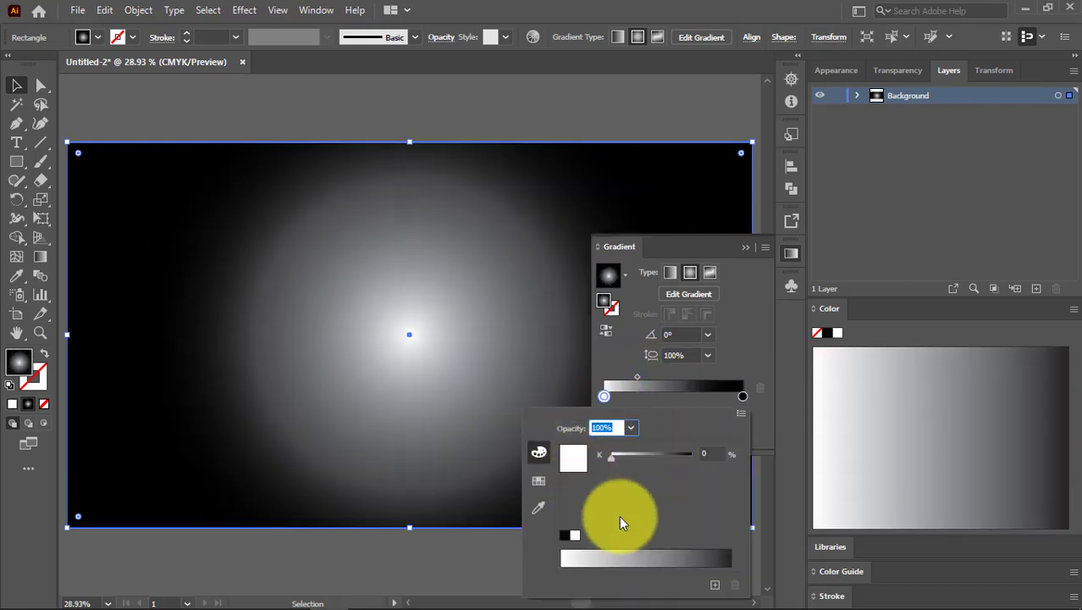
pyautogui.moveTo(613, 456); pyautogui.dragTo(666, 457)
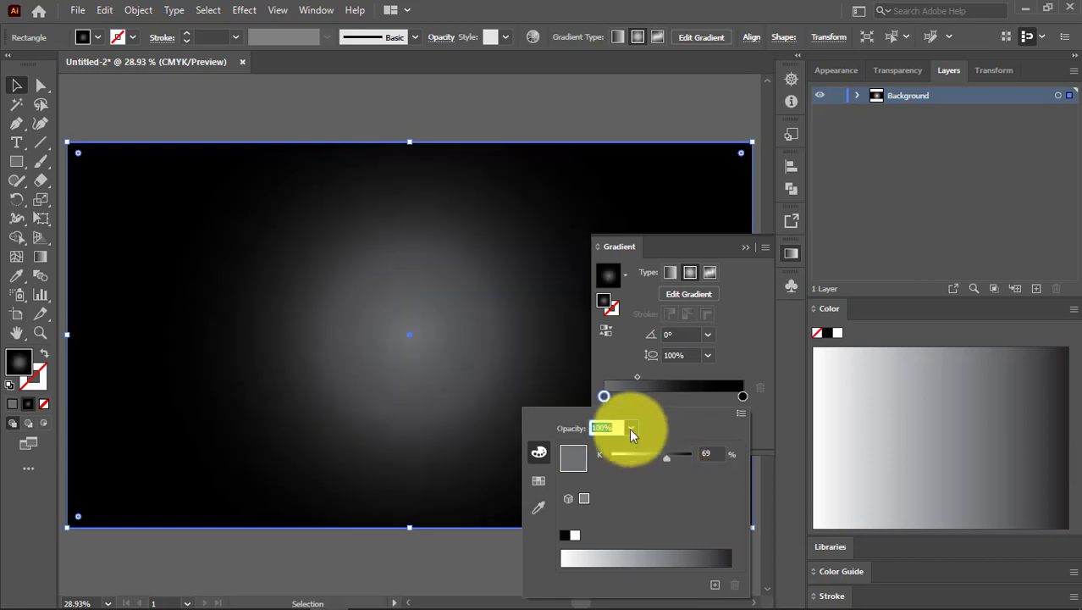
pyautogui.click(603, 398)
# - Set the gradient's outer black colour stop to 86.67% K grey and deselect the rectangle
pyautogui.doubleClick(742, 395)
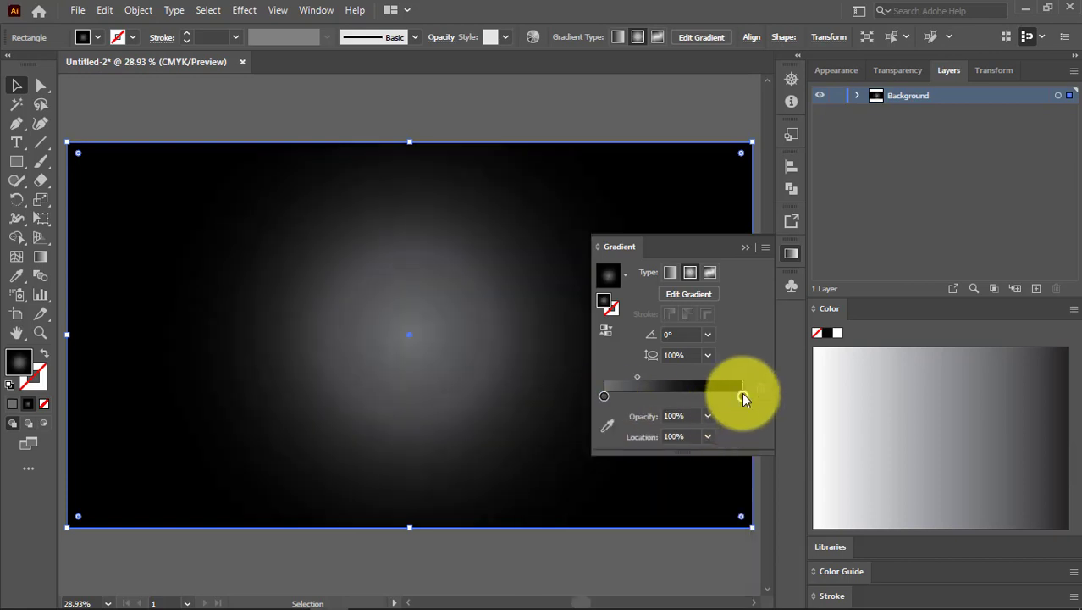
pyautogui.click(709, 551)
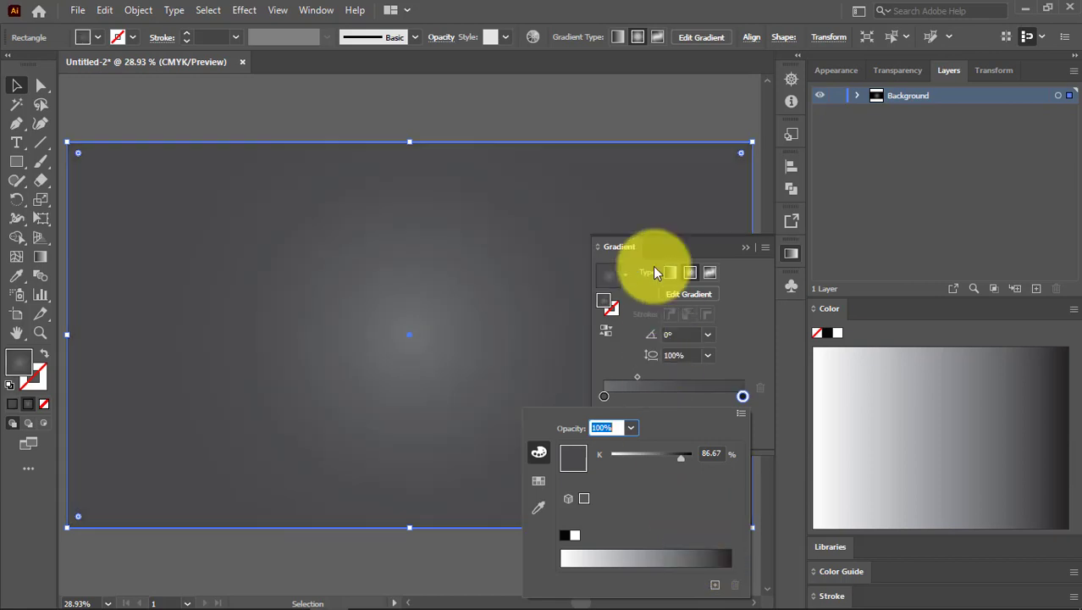
pyautogui.click(546, 115)
pyautogui.click(546, 113)
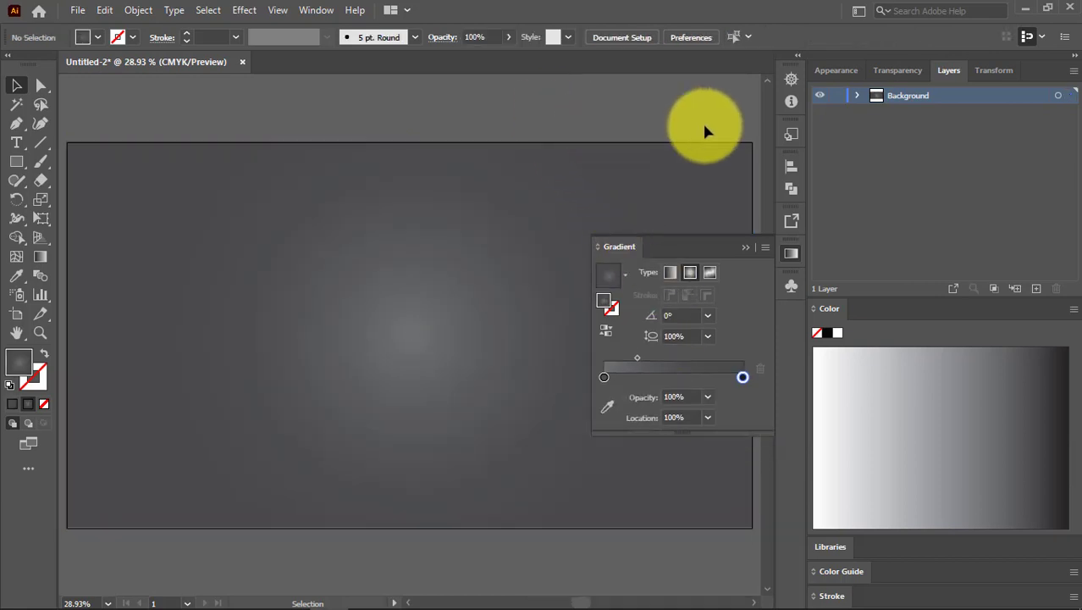
# - Lock the Background layer and collapse the gradient settings
pyautogui.click(558, 236)
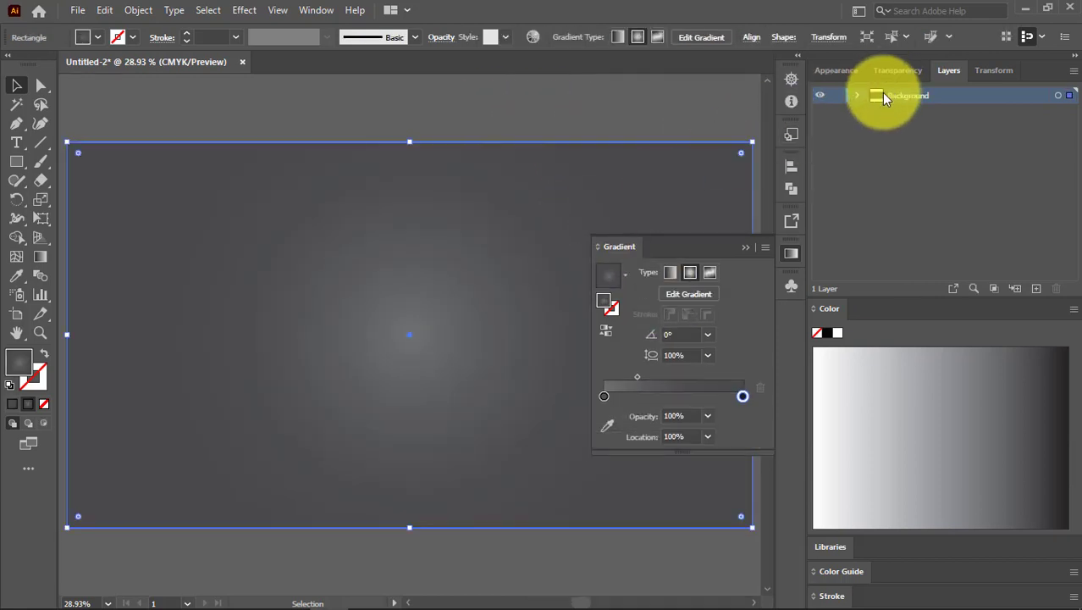
pyautogui.click(836, 96)
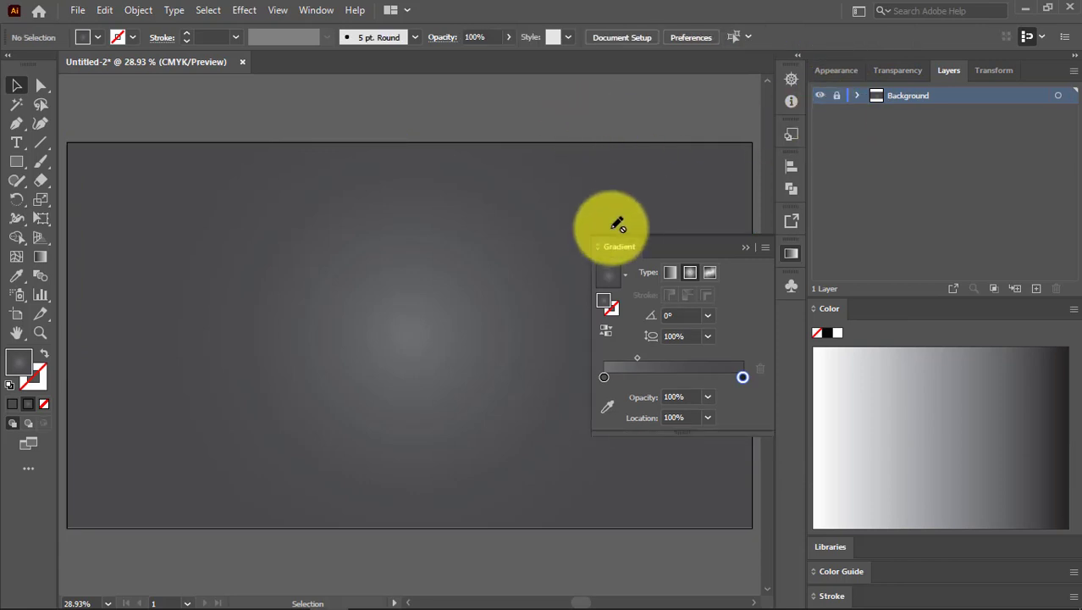
pyautogui.click(603, 257)
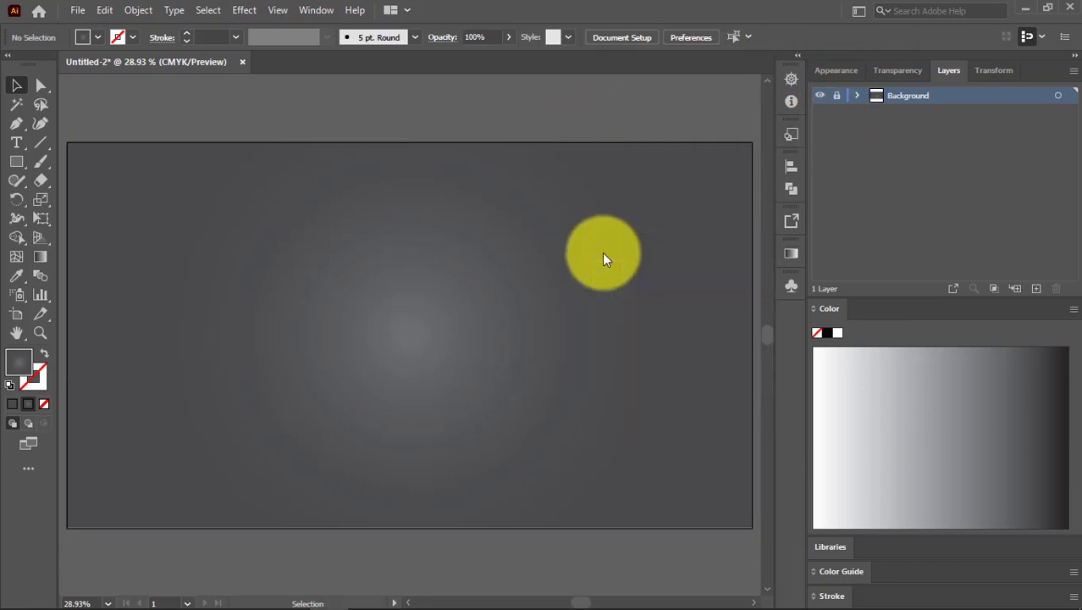
pyautogui.hotkey('ctrl', '=')
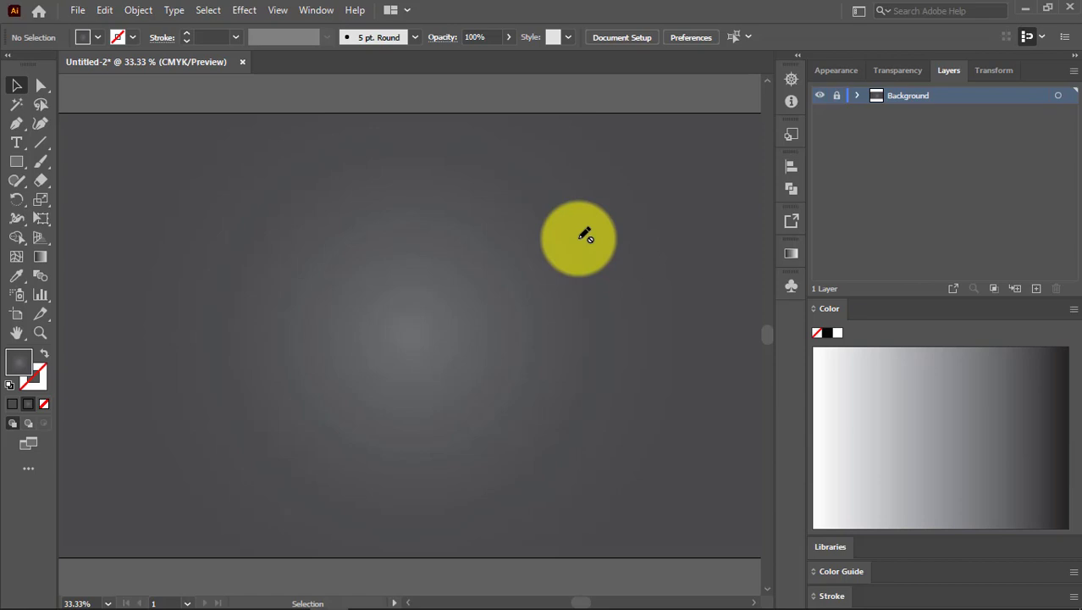
# - Add a new layer above the Background layer and name it Design
pyautogui.hotkey('ctrl', '=')
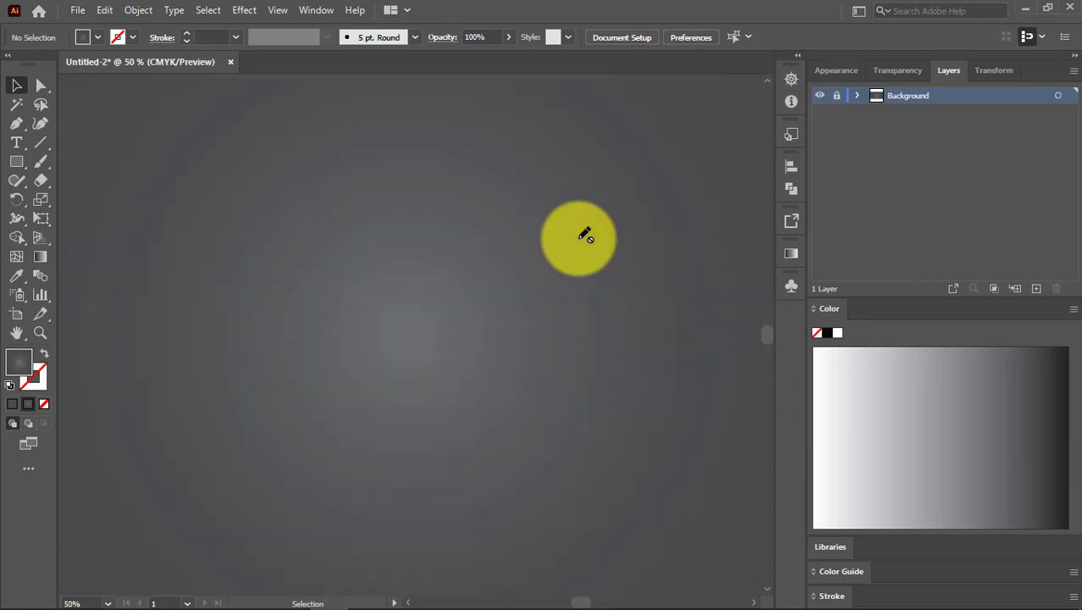
pyautogui.click(1034, 290)
pyautogui.doubleClick(896, 95)
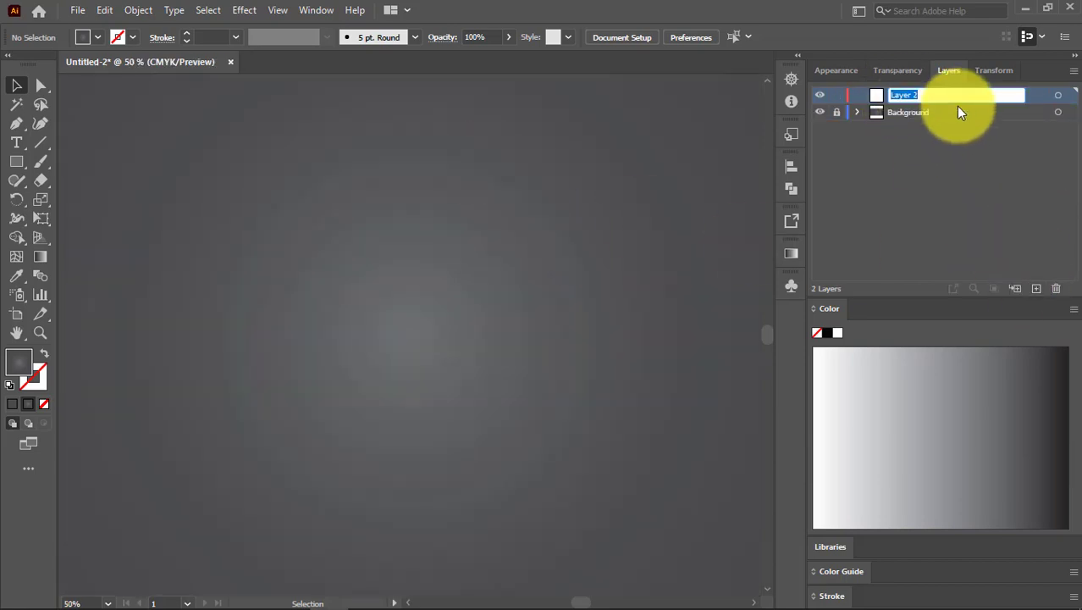
pyautogui.write('Design')
pyautogui.press('Return')
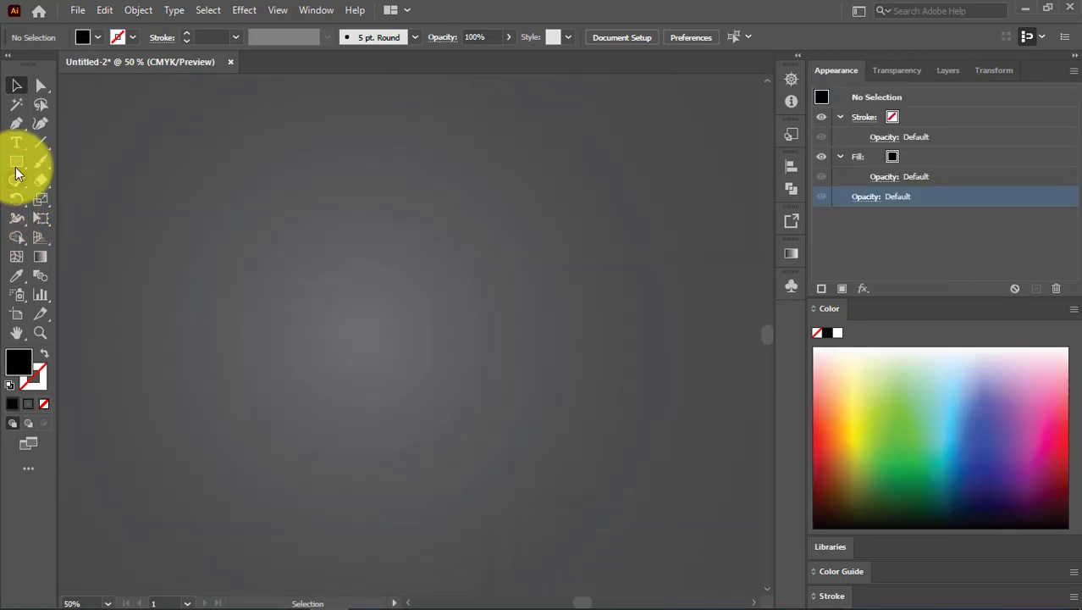
# - Create a 500 x 500 px square and move it to the middle of the artboard
pyautogui.click(16, 163)
pyautogui.click(336, 333)
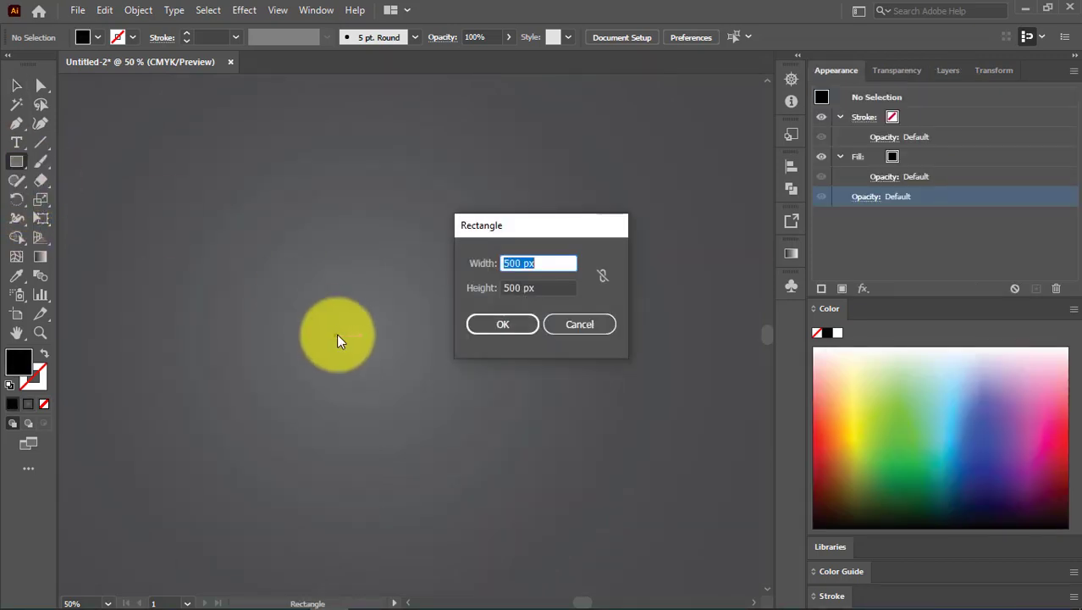
pyautogui.write('500')
pyautogui.press('Tab')
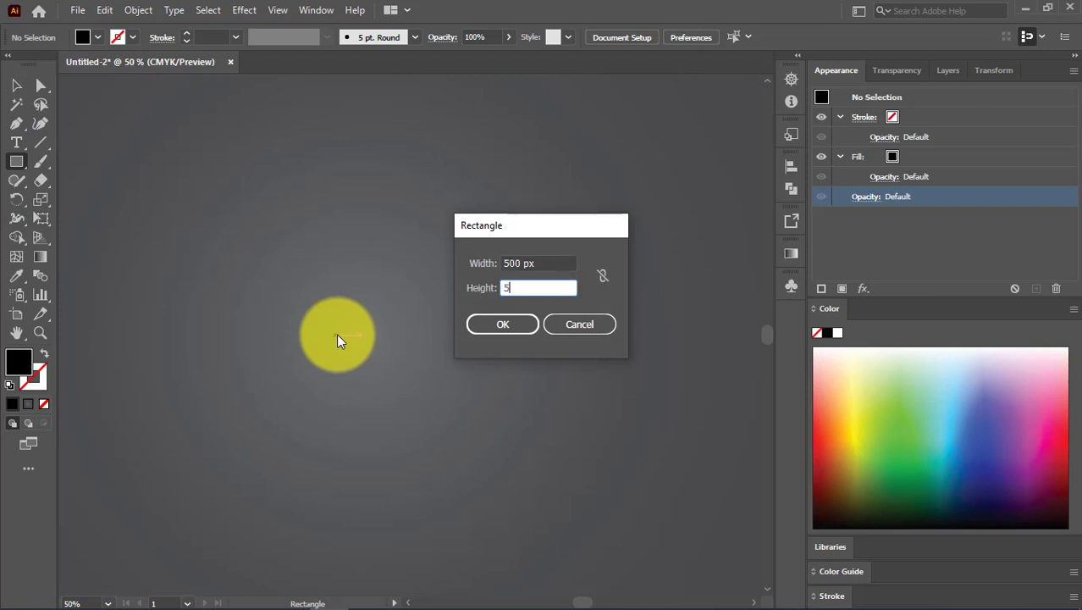
pyautogui.write('500')
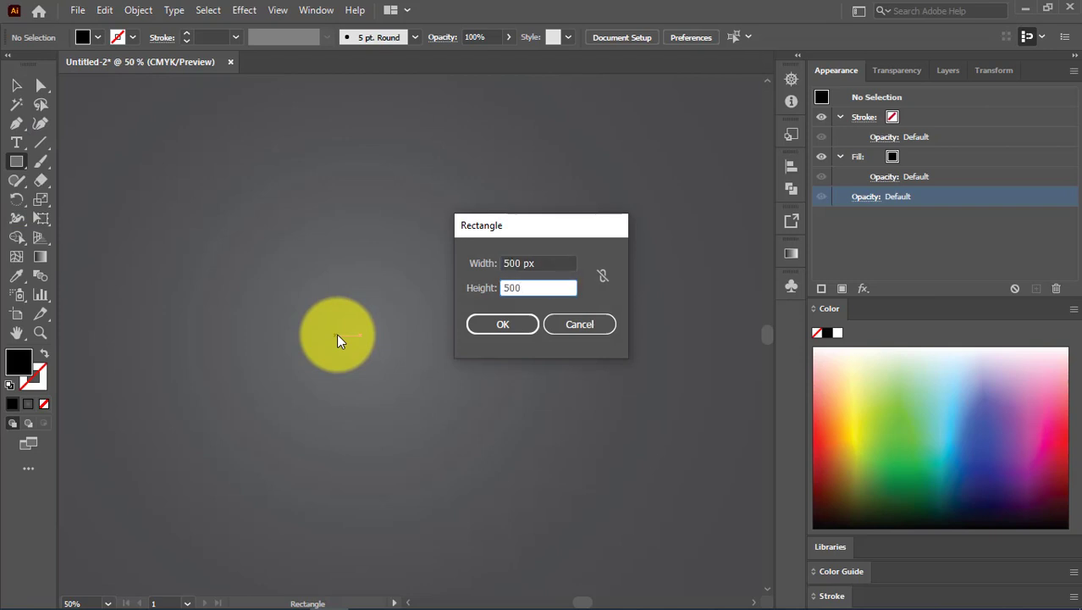
pyautogui.click(506, 324)
pyautogui.click(16, 86)
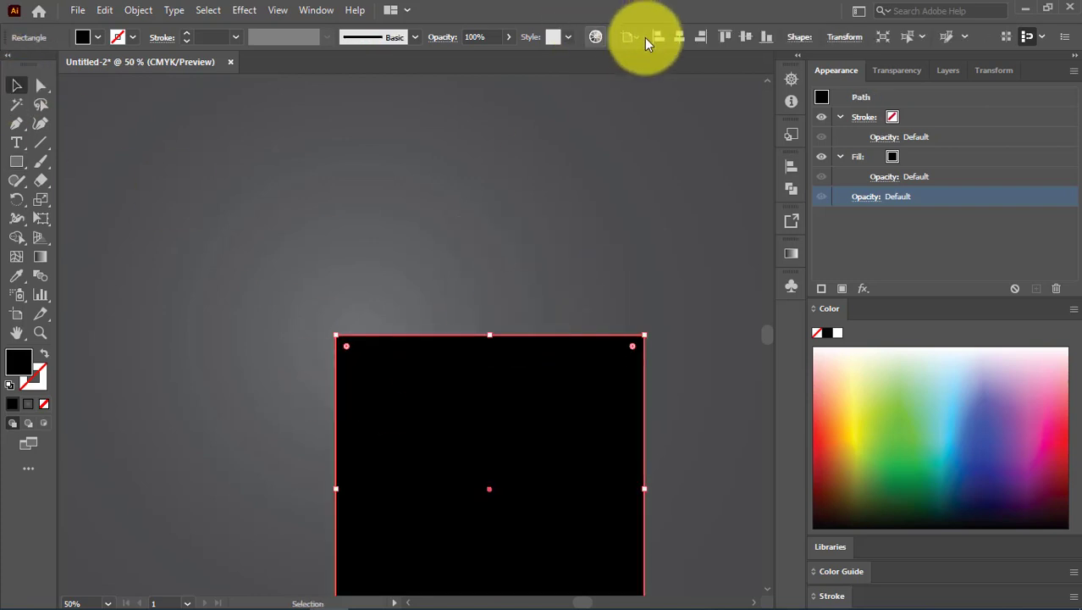
pyautogui.moveTo(531, 415); pyautogui.dragTo(467, 254)
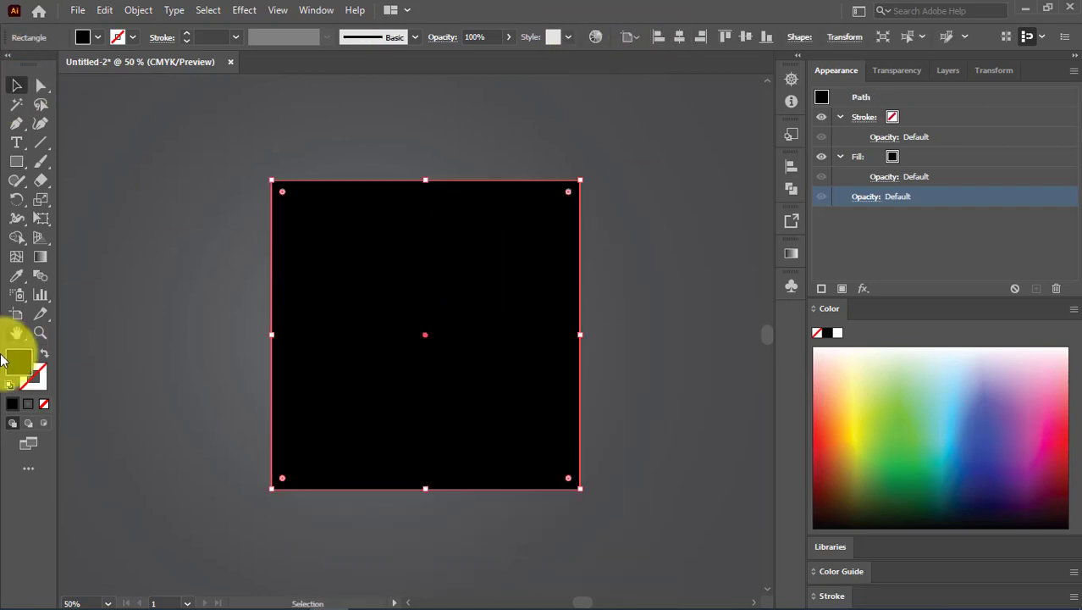
# - Swap the square's fill and stroke so only a black outline is left, and lock the square
pyautogui.click(45, 354)
pyautogui.click(250, 127)
pyautogui.moveTo(250, 127); pyautogui.dragTo(395, 266)
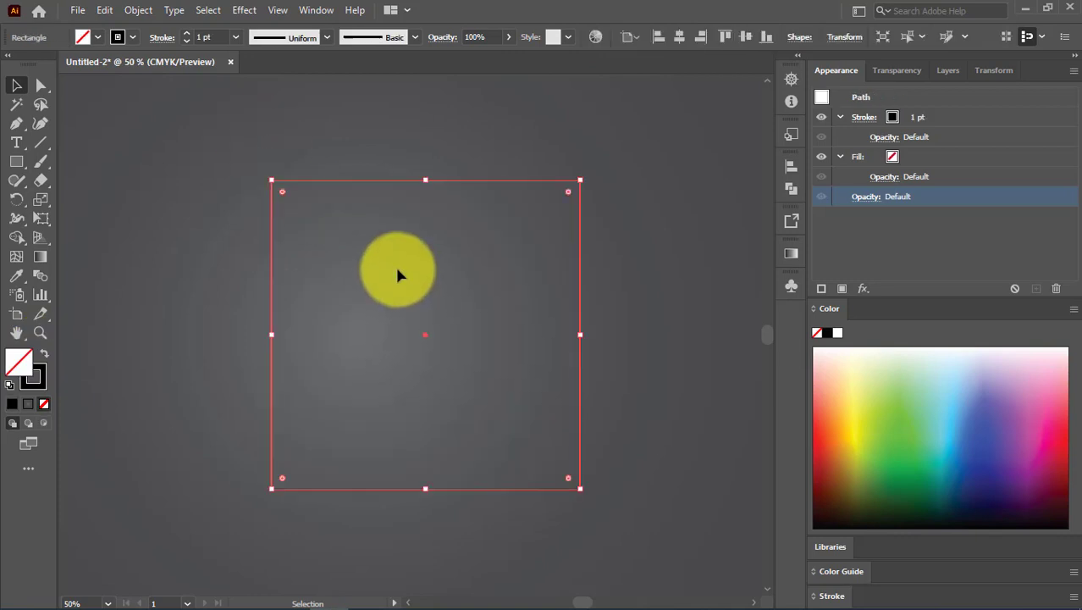
pyautogui.click(138, 10)
pyautogui.moveTo(232, 121)
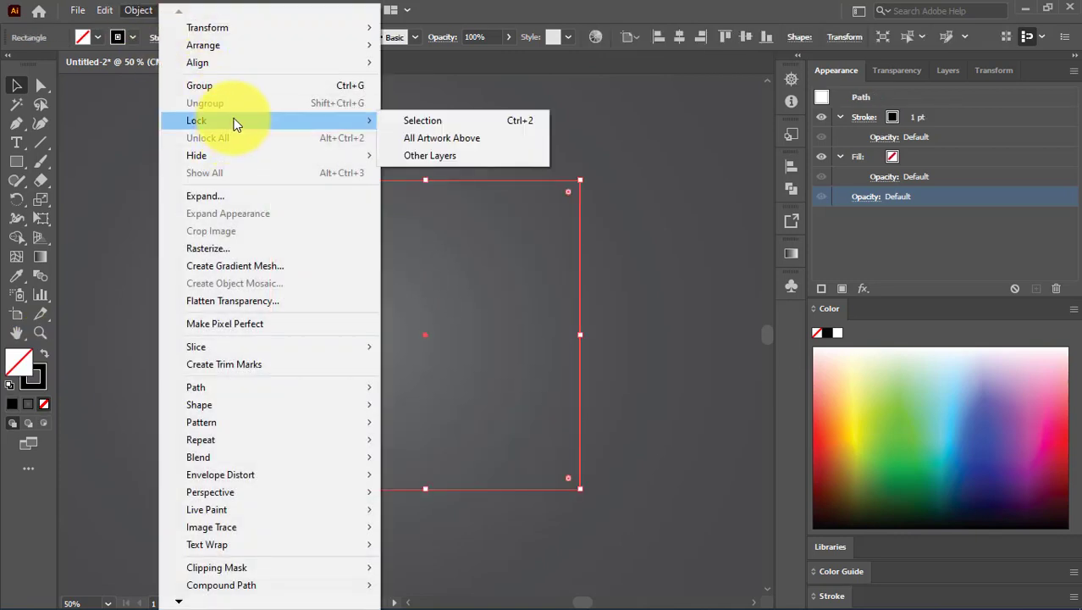
pyautogui.click(413, 122)
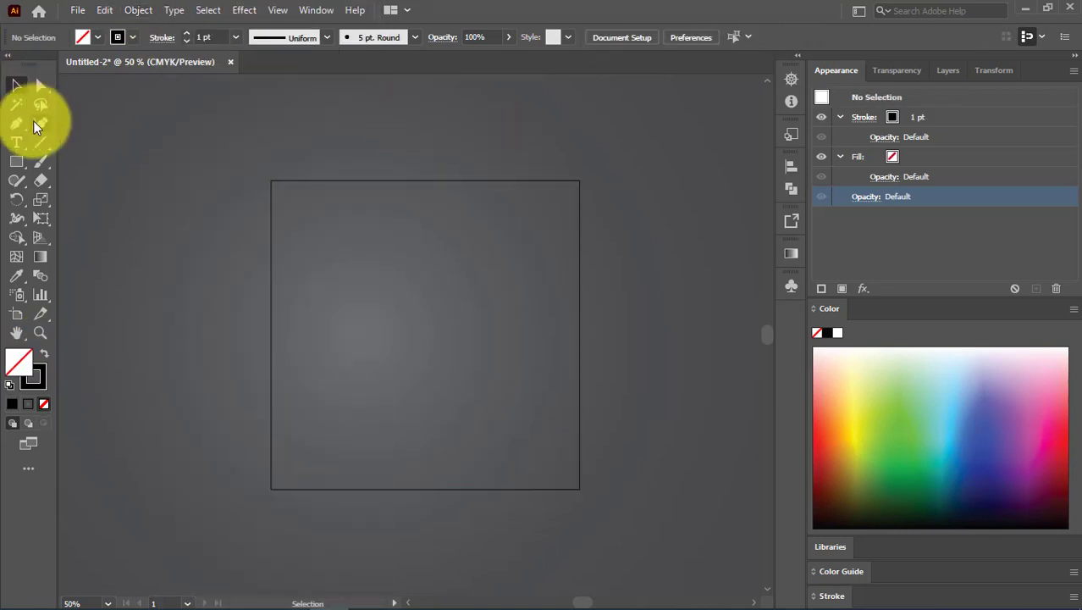
# - Create an area text box matching the locked square's outline and enter the text DESIGNSOLUTION
pyautogui.click(15, 144)
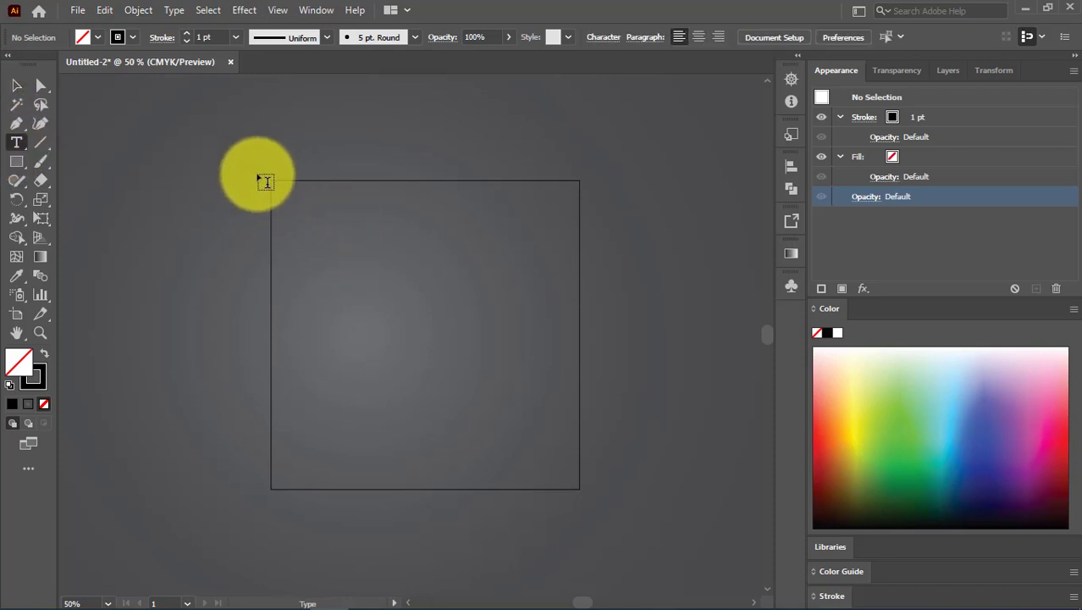
pyautogui.moveTo(271, 180); pyautogui.dragTo(590, 500)
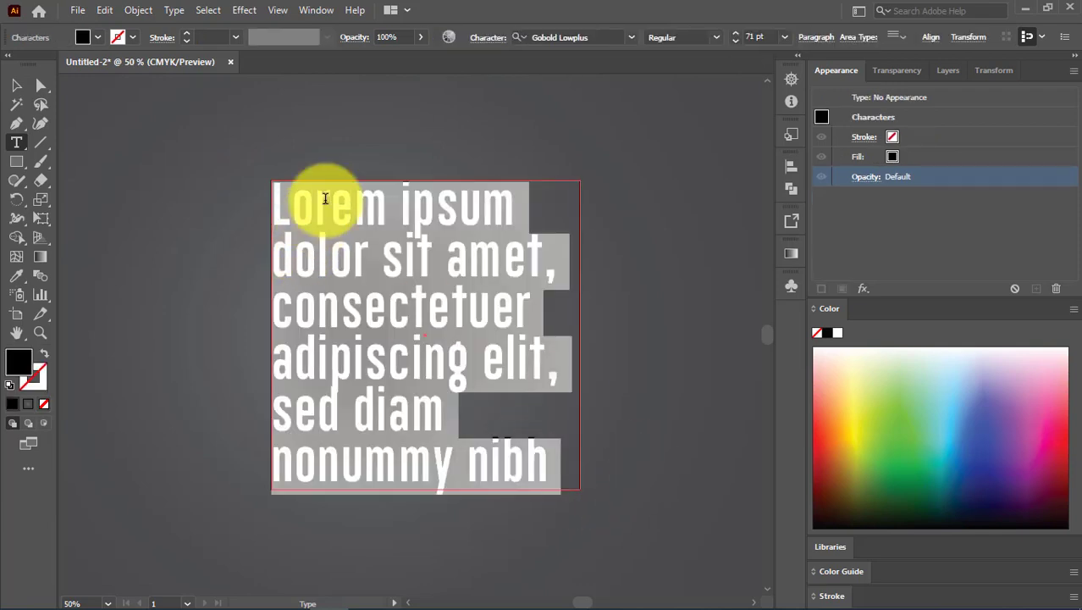
pyautogui.write('DESI')
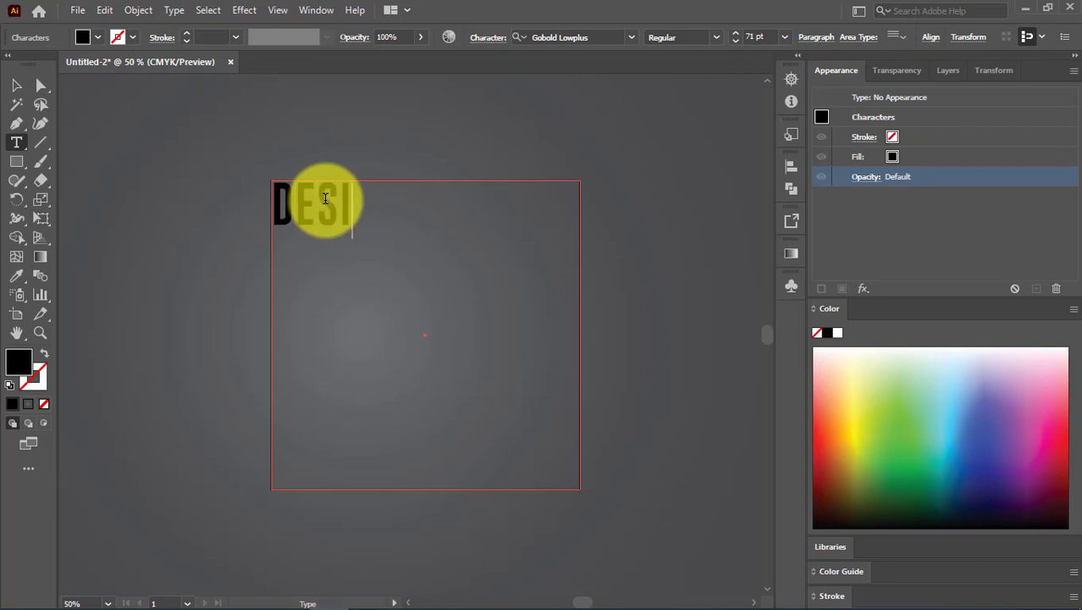
pyautogui.write('GNS')
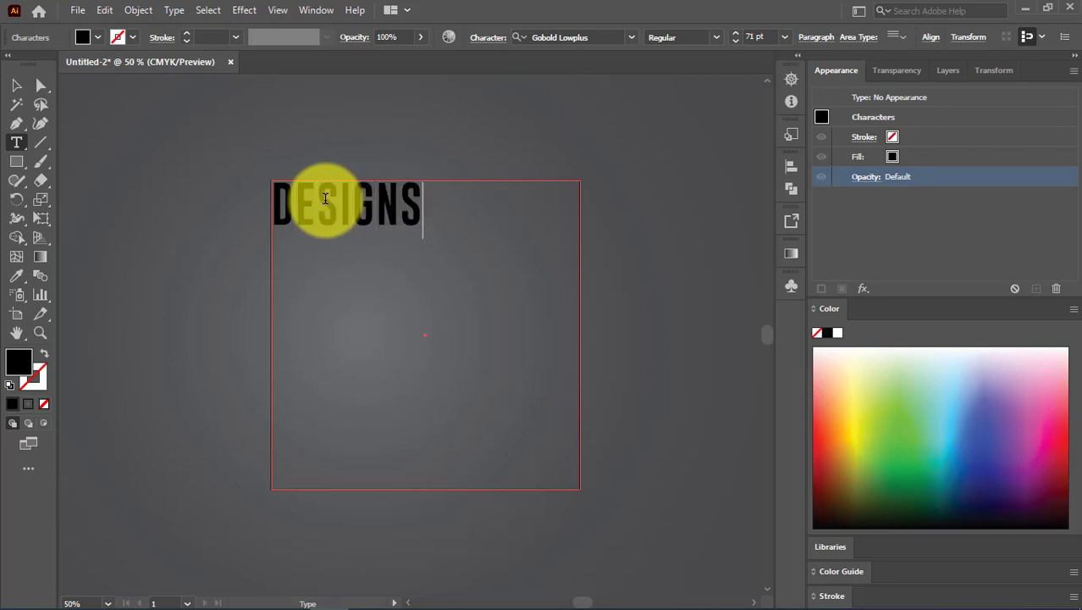
pyautogui.write('OLUTI')
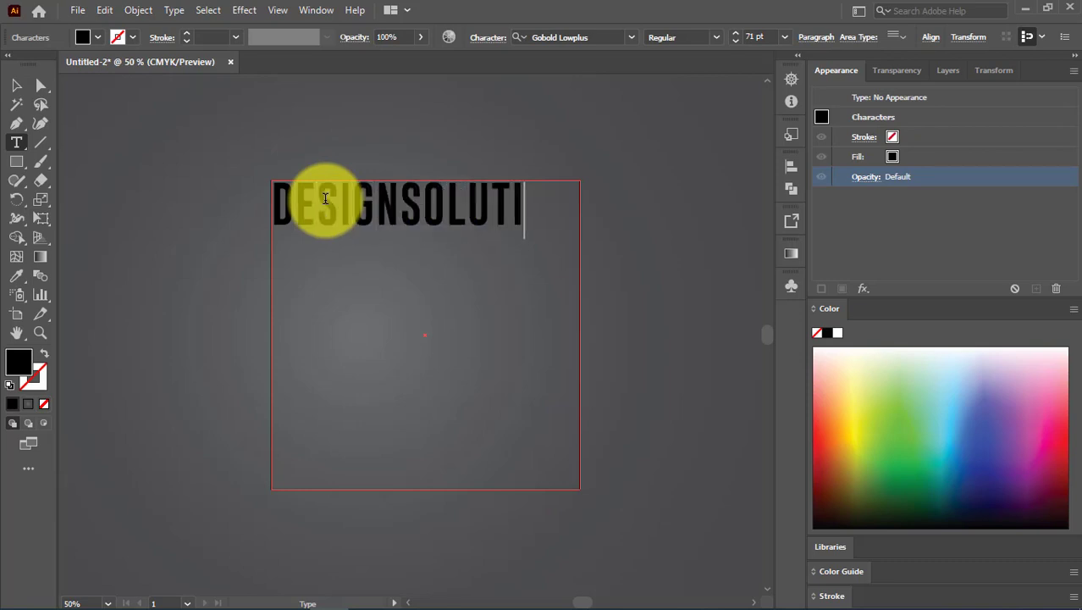
pyautogui.write('ON')
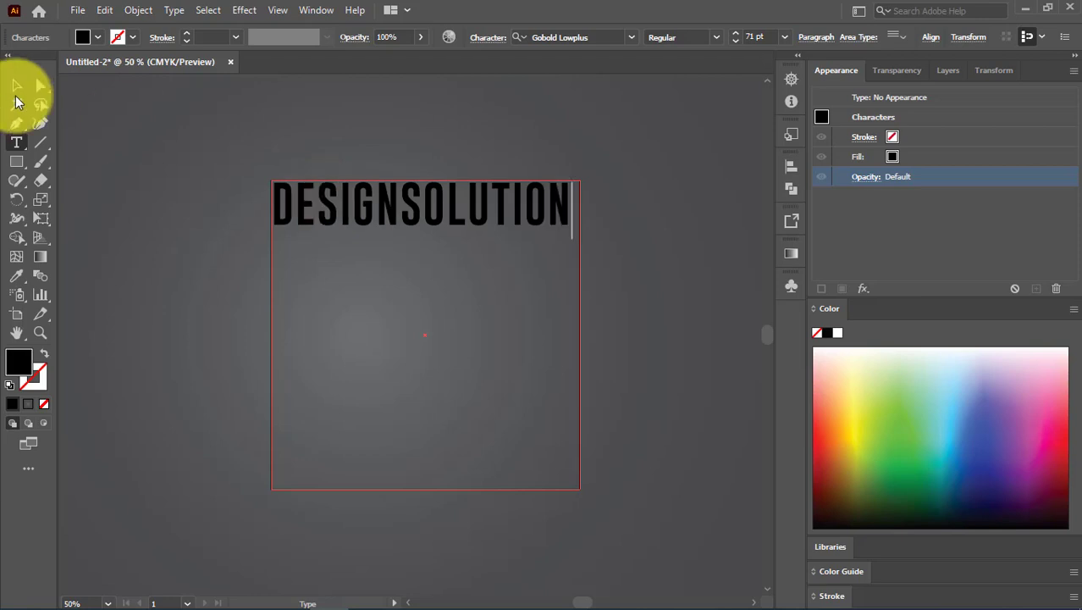
# - Select the DESIGNSOLUTION text, show the character settings beside the square and set the font size to 68 pt
pyautogui.doubleClick(406, 230)
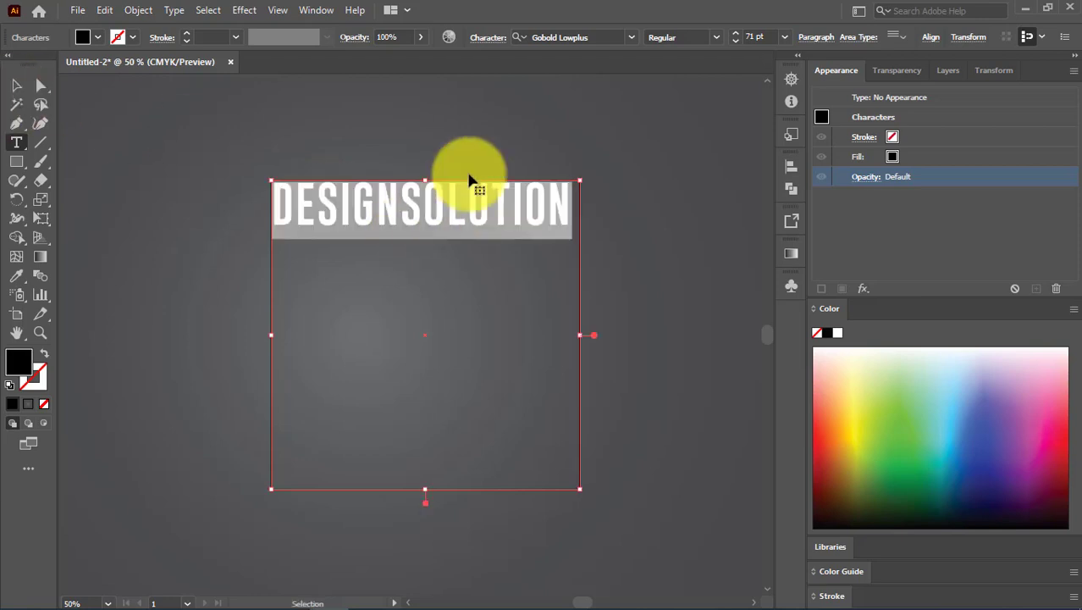
pyautogui.click(315, 11)
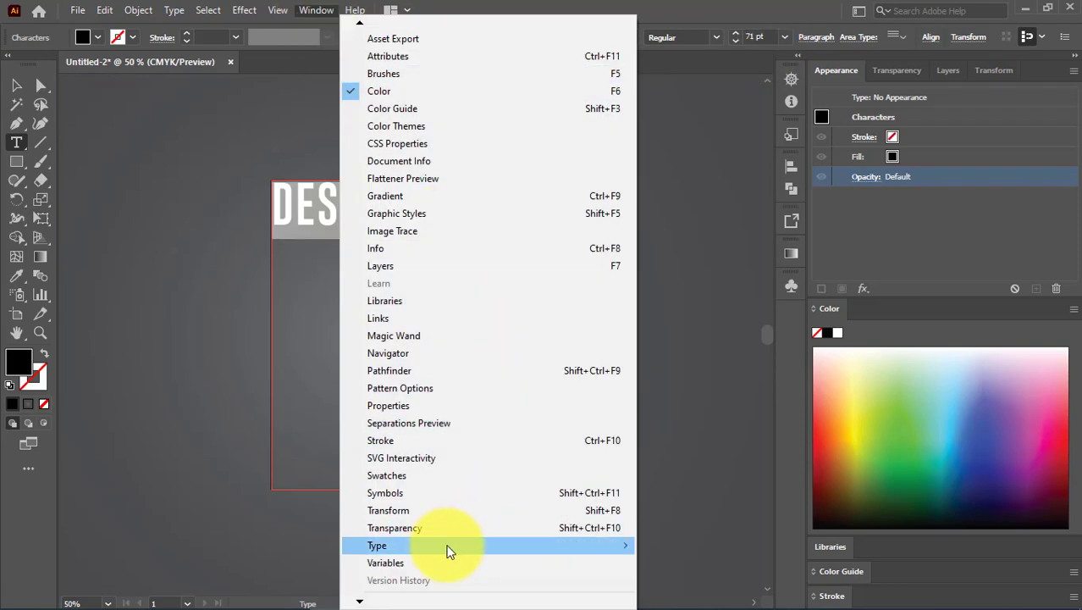
pyautogui.moveTo(447, 546)
pyautogui.click(682, 440)
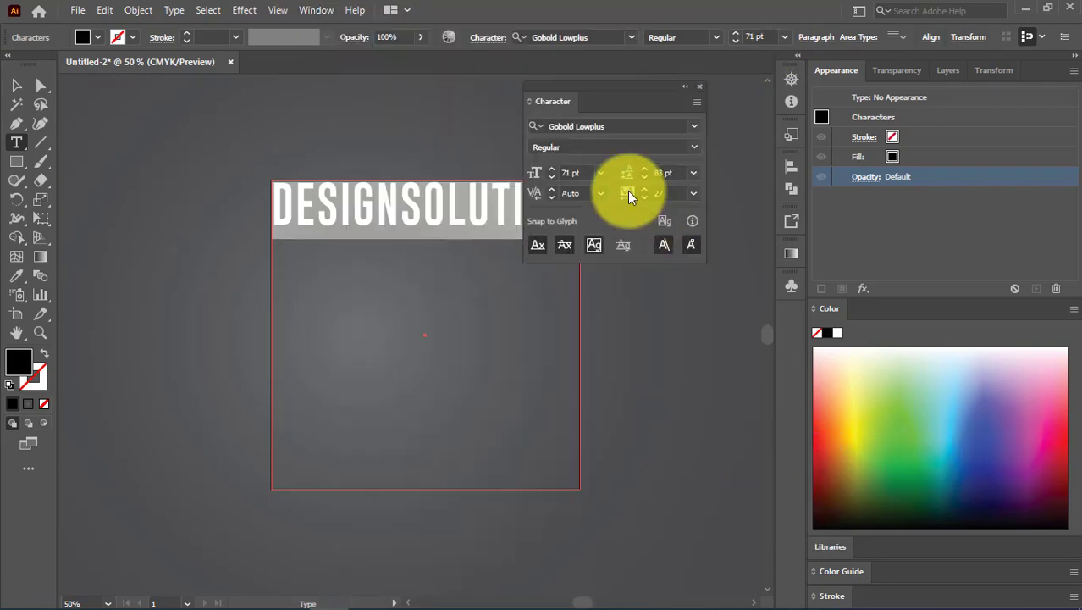
pyautogui.moveTo(554, 89); pyautogui.dragTo(634, 84)
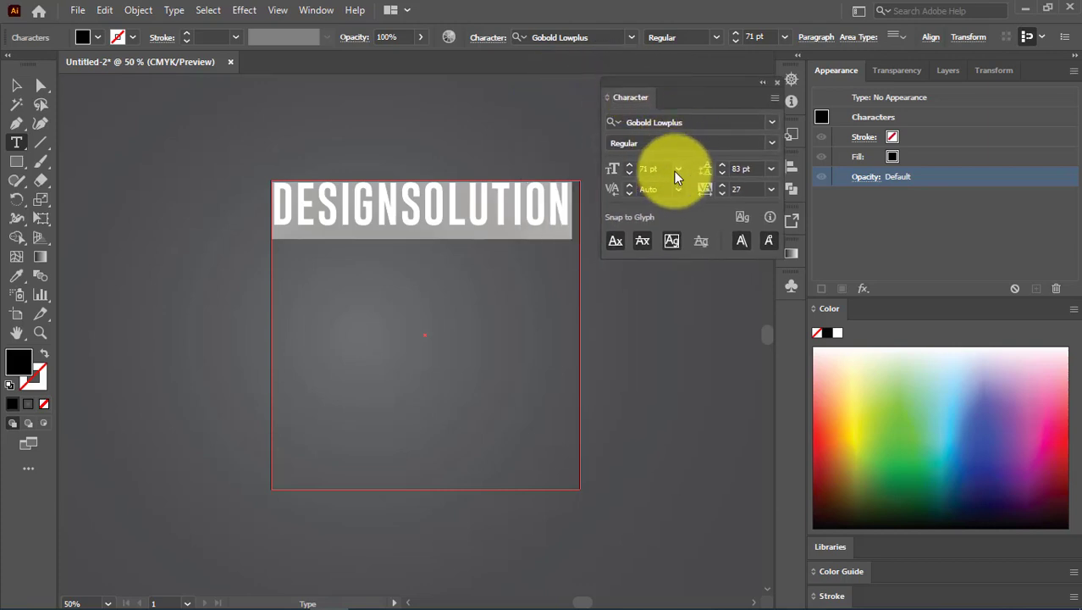
pyautogui.scroll(-2, 665, 167)
pyautogui.scroll(-1, 666, 167)
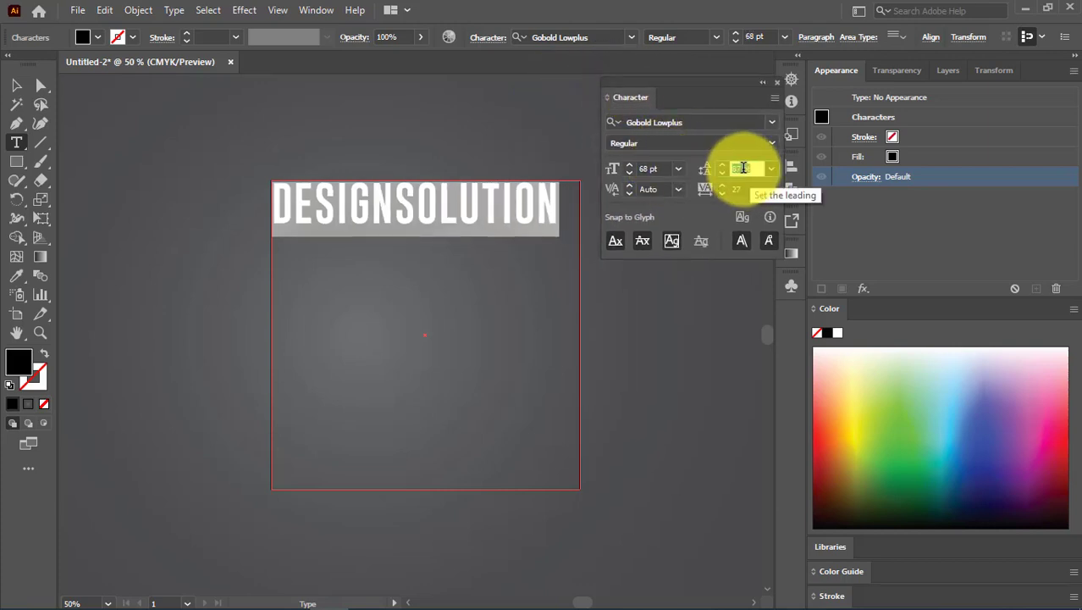
# - Set the selected text's leading to 90 pt and its tracking to 65 so the word spans the box width
pyautogui.scroll(3, 744, 169)
pyautogui.scroll(4, 747, 188)
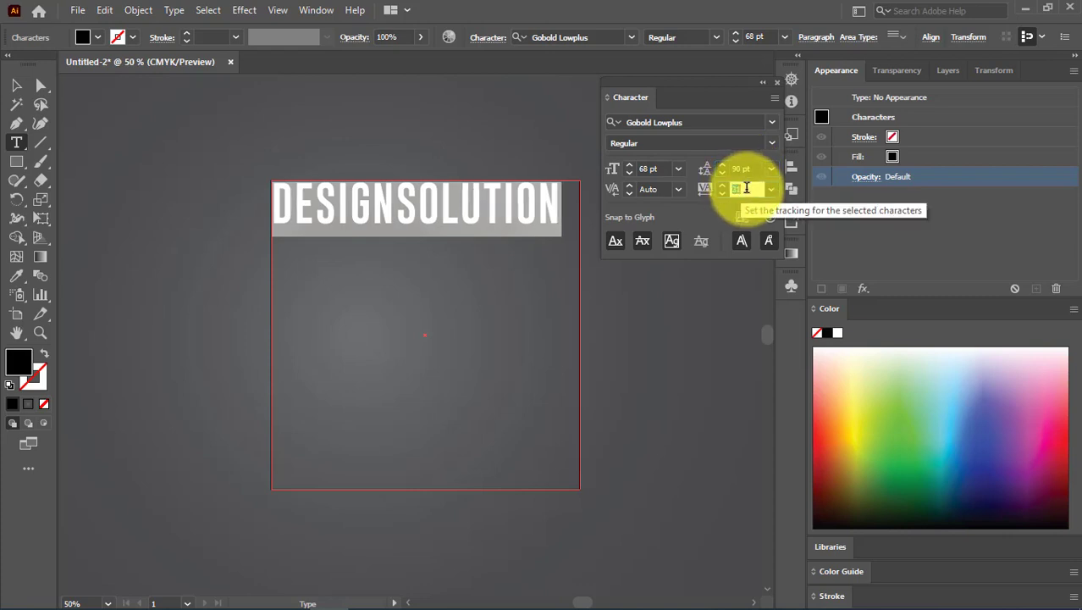
pyautogui.scroll(4, 746, 188)
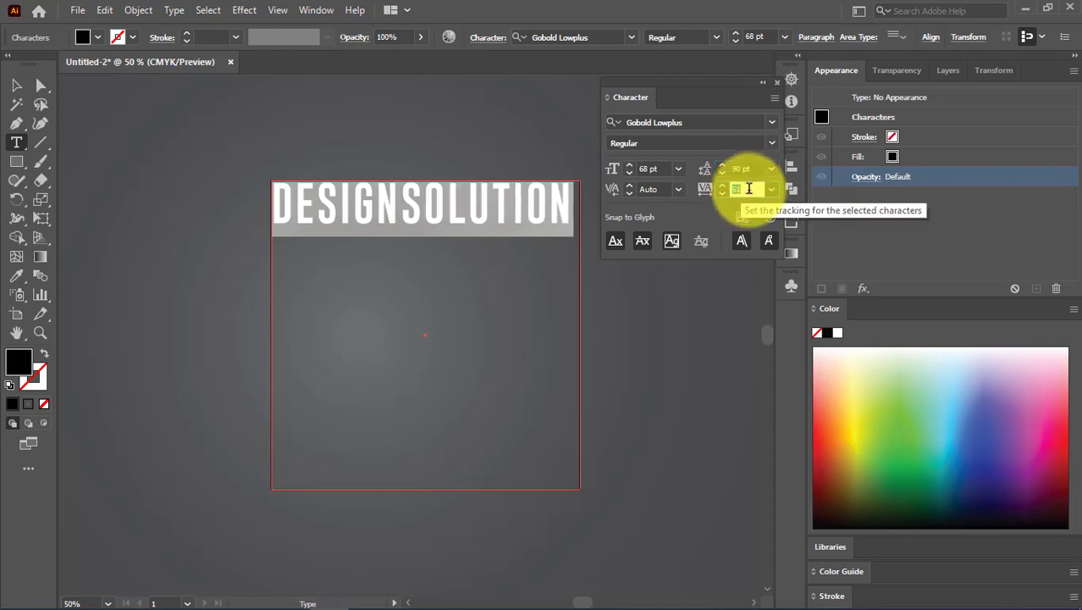
pyautogui.scroll(6, 749, 187)
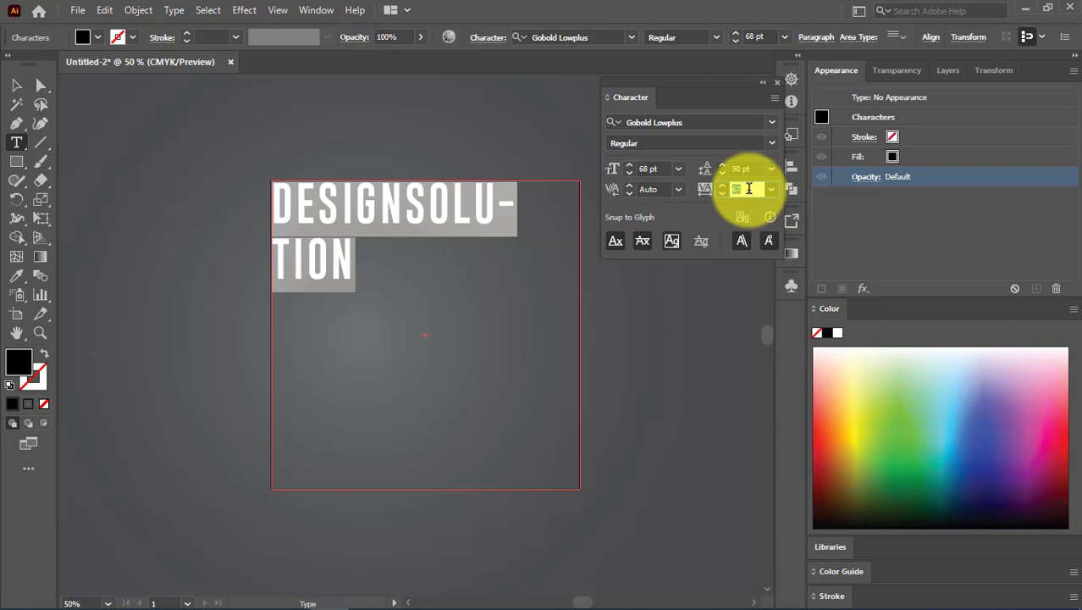
pyautogui.scroll(-2, 748, 188)
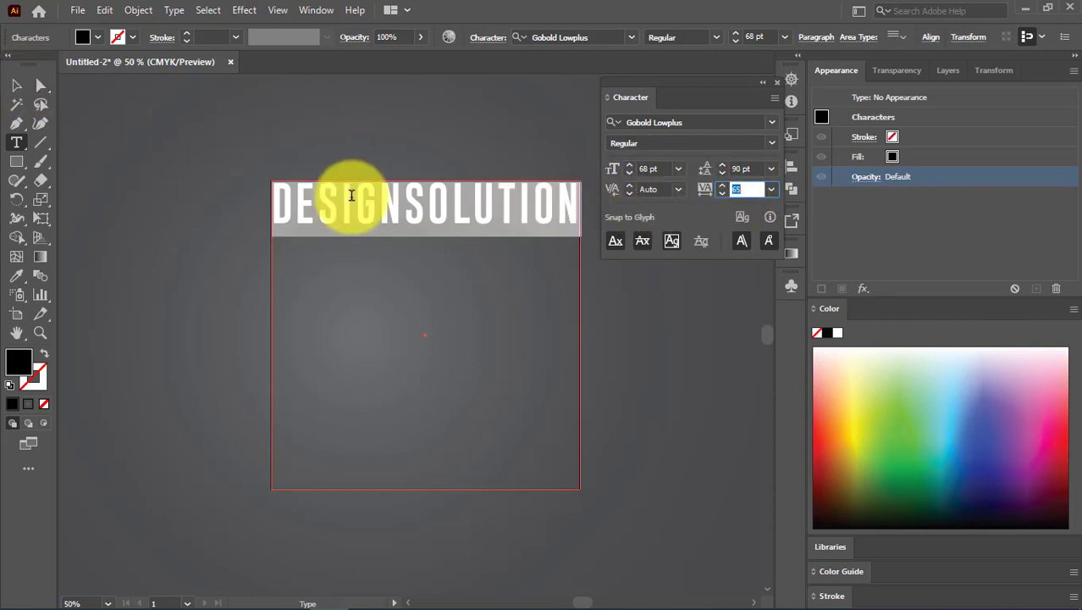
# - Copy the DESIGNSOLUTION line and paste it as the second and third lines of the text box
pyautogui.click(278, 193)
pyautogui.moveTo(278, 193); pyautogui.dragTo(603, 218)
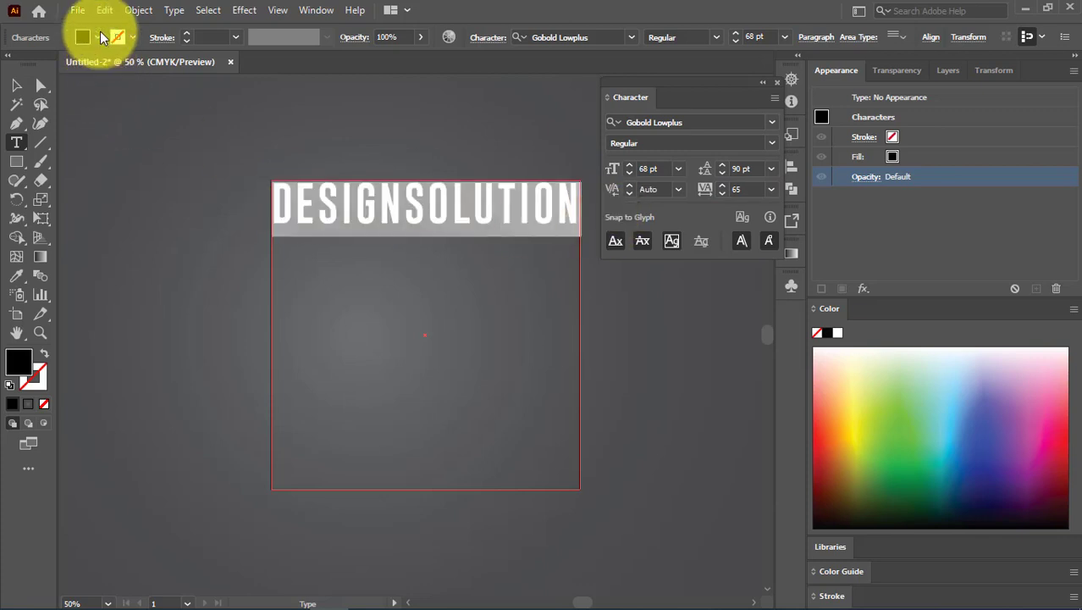
pyautogui.click(105, 10)
pyautogui.click(139, 87)
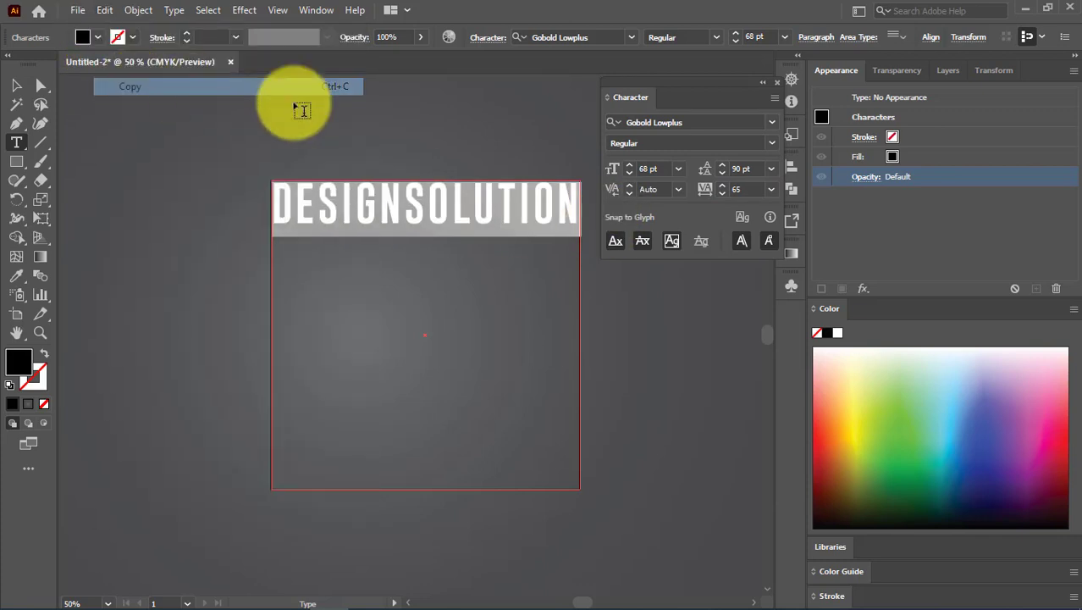
pyautogui.click(576, 206)
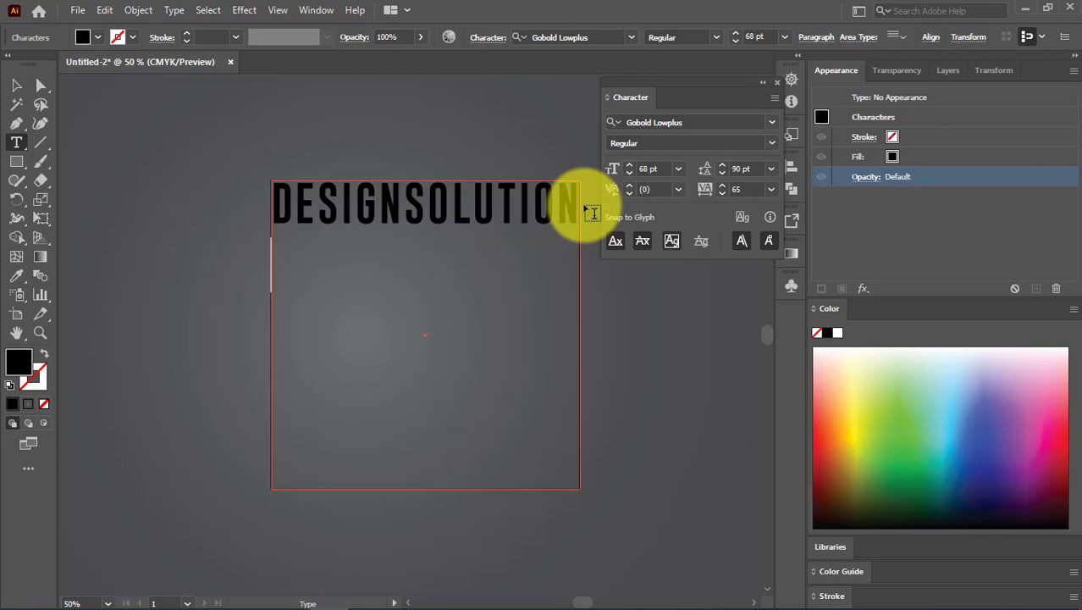
pyautogui.press('Return')
pyautogui.hotkey('ctrl', 'v')
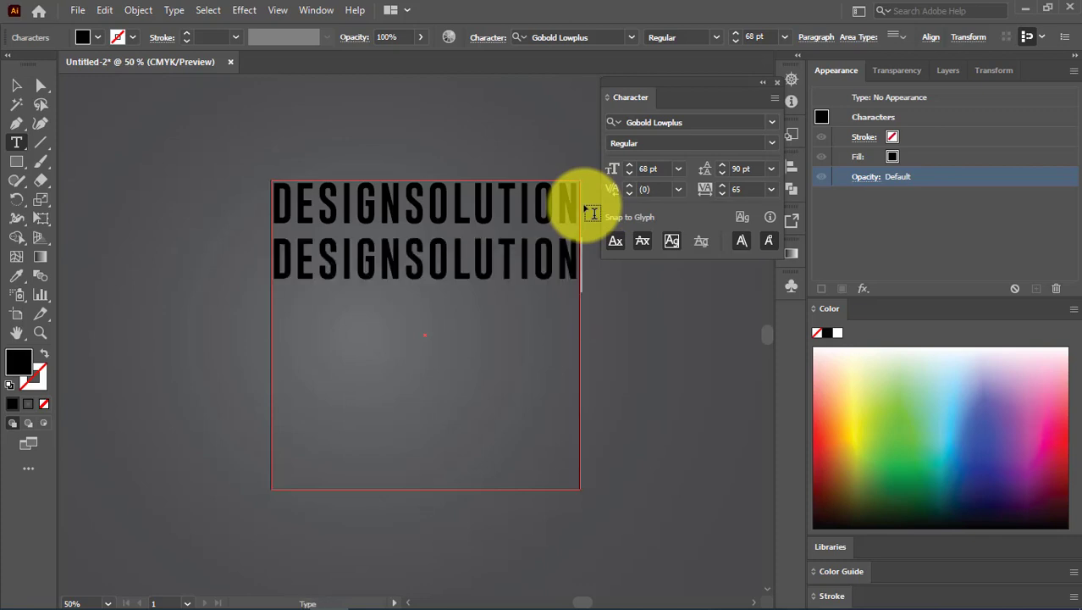
pyautogui.press('Return')
pyautogui.hotkey('ctrl', 'v')
pyautogui.hotkey('ctrl', 'shift', 'a')
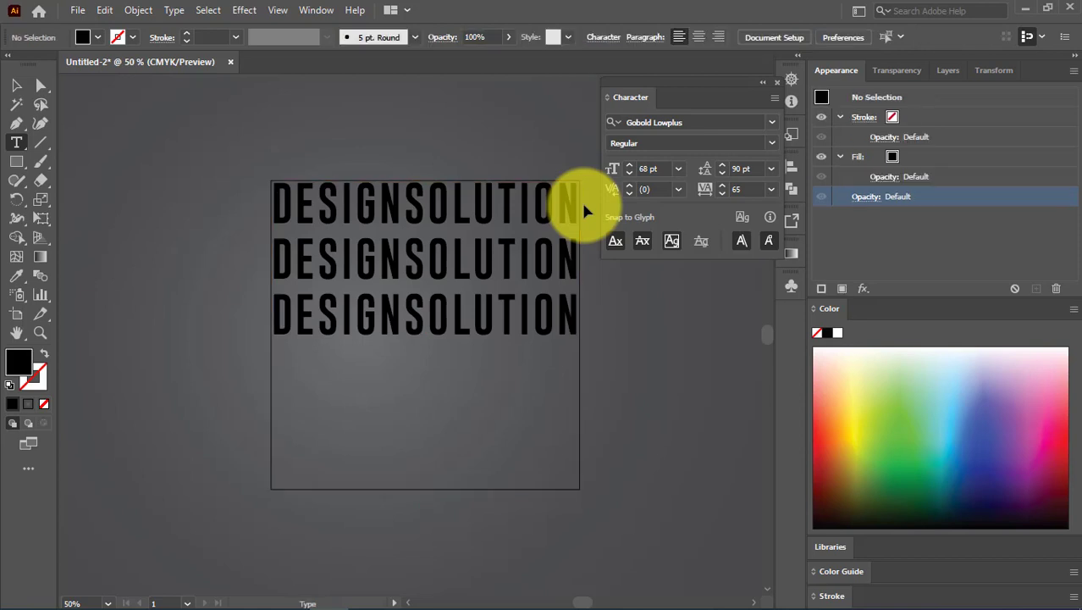
# - Paste the copied DESIGNSOLUTION text as the fourth and fifth lines of the text box
pyautogui.click(576, 313)
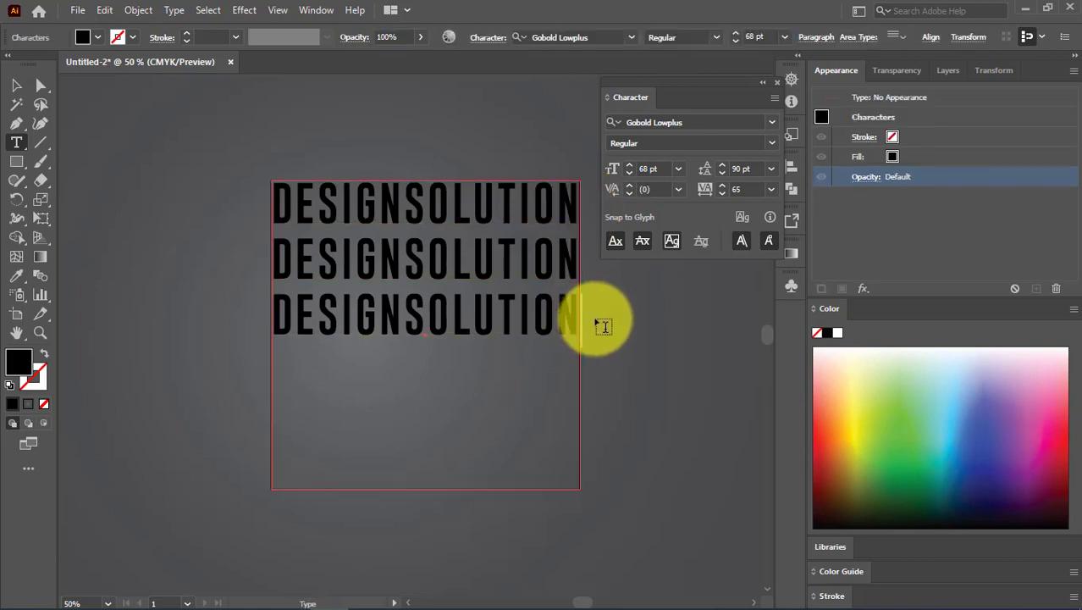
pyautogui.press('Return')
pyautogui.hotkey('ctrl', 'v')
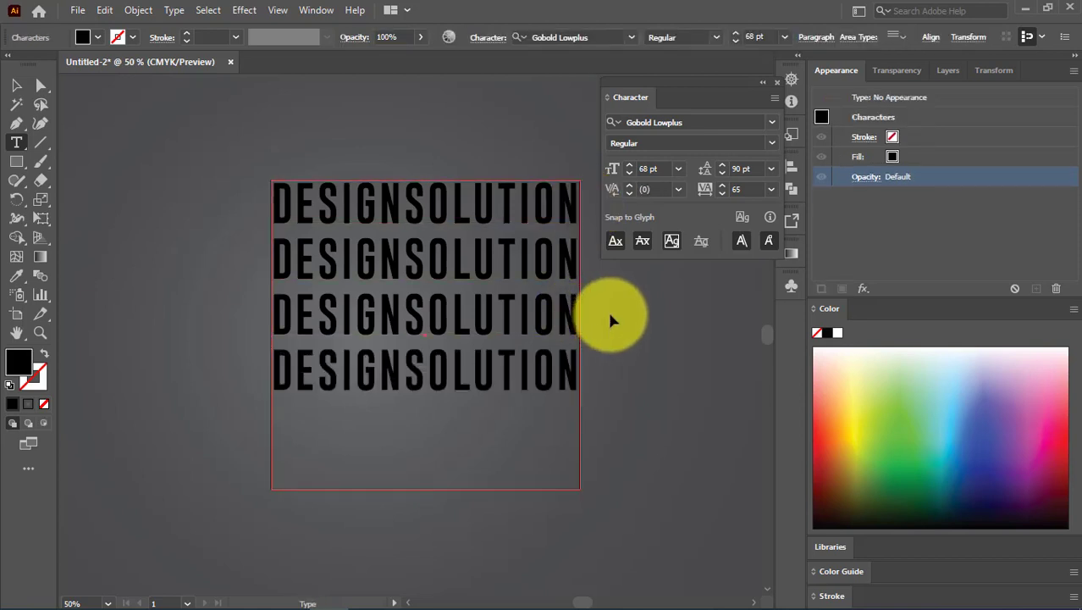
pyautogui.press('Return')
pyautogui.hotkey('ctrl', 'v')
pyautogui.hotkey('ctrl', 'shift', 'a')
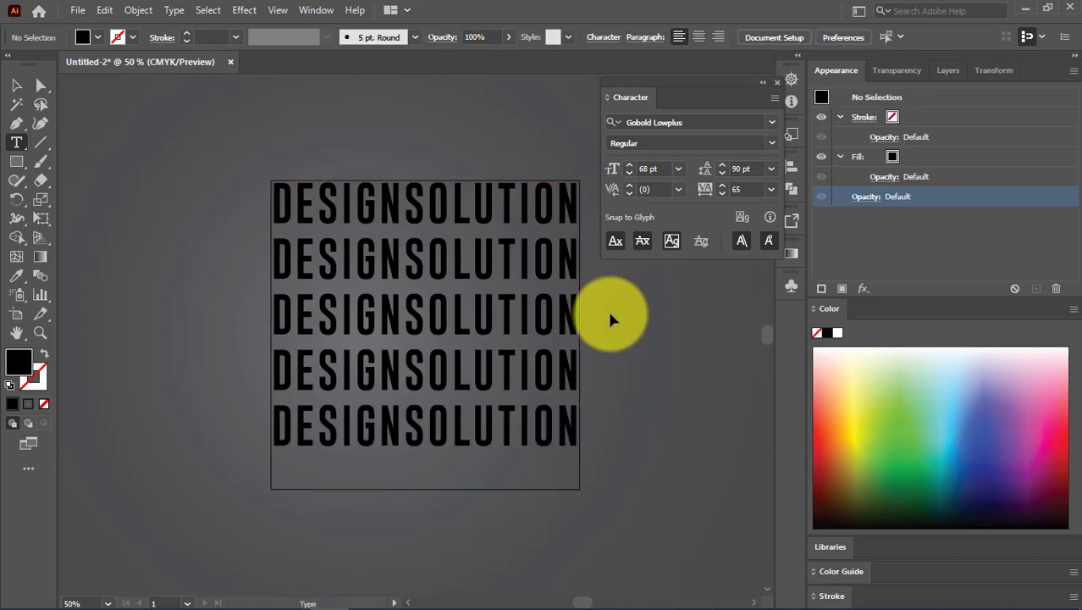
pyautogui.click(577, 428)
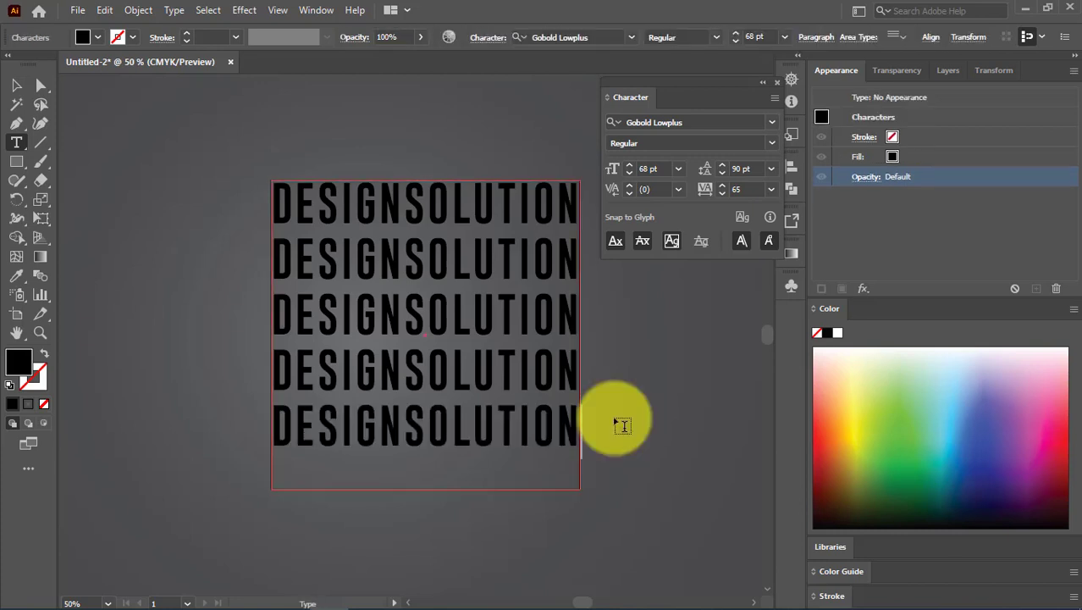
pyautogui.click(616, 419)
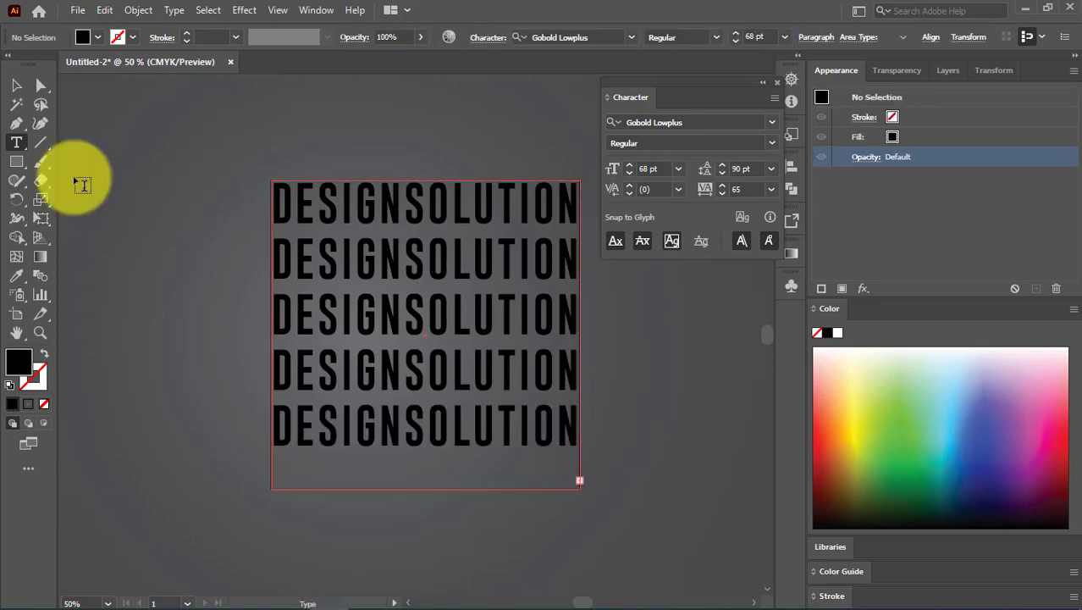
pyautogui.click(39, 85)
pyautogui.click(347, 178)
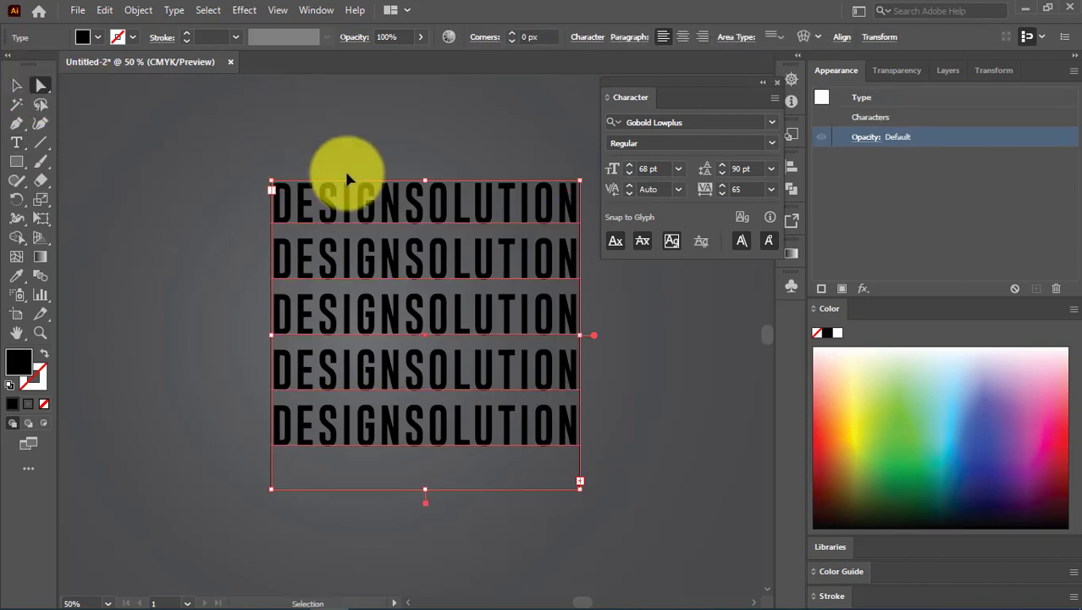
# - Select all the DESIGNSOLUTION lines and set their leading to 85 pt so a sixth line fits the square
pyautogui.doubleClick(462, 427)
pyautogui.hotkey('ctrl', 'a')
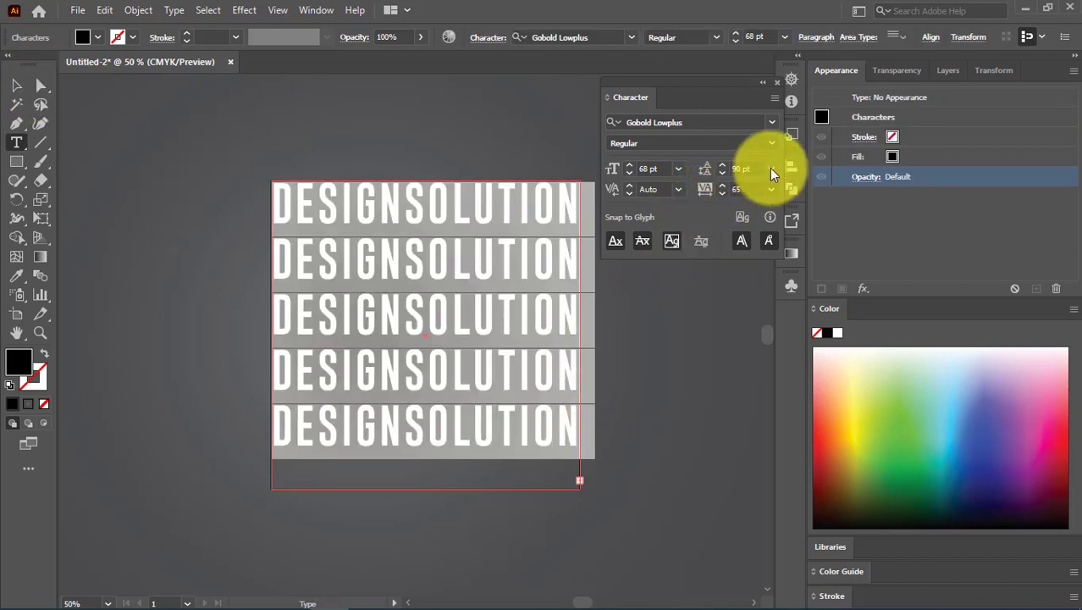
pyautogui.click(721, 165)
pyautogui.click(718, 163)
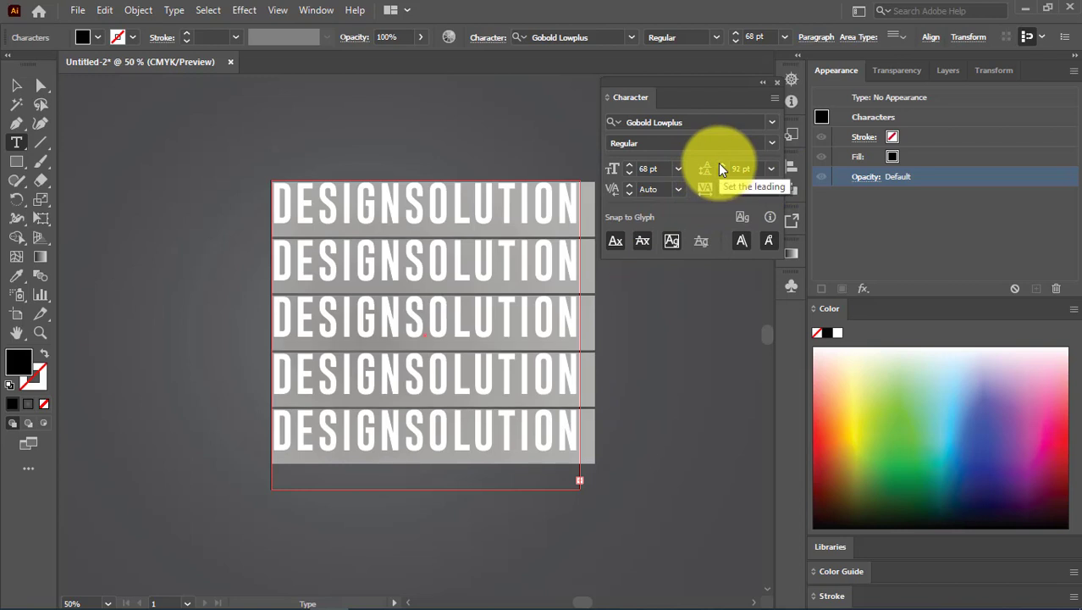
pyautogui.click(722, 173)
pyautogui.click(722, 173)
pyautogui.click(722, 174)
pyautogui.click(722, 174)
pyautogui.click(722, 174)
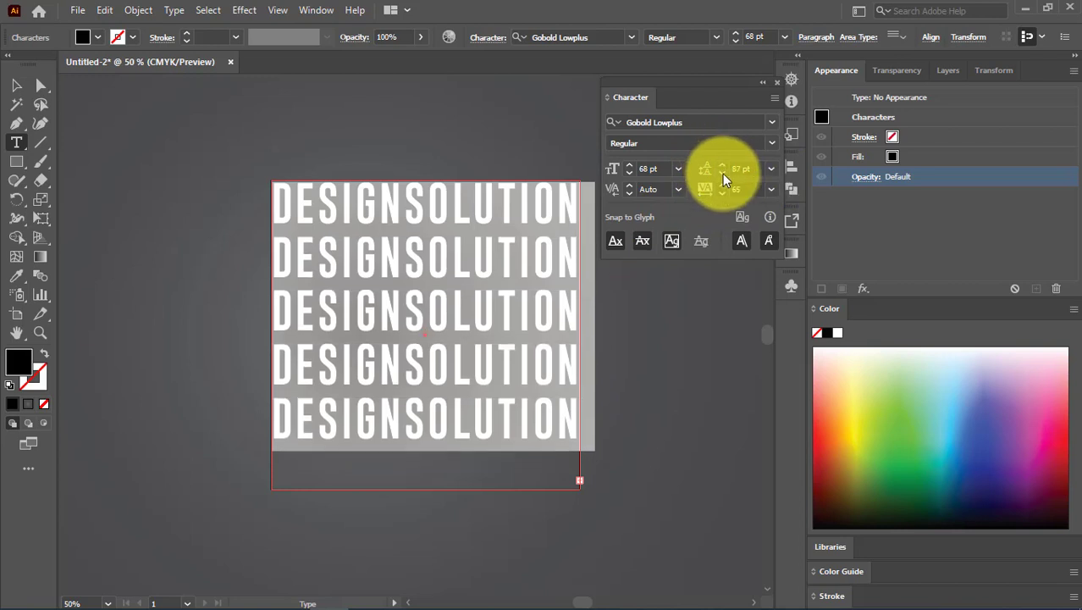
pyautogui.click(722, 174)
pyautogui.click(723, 174)
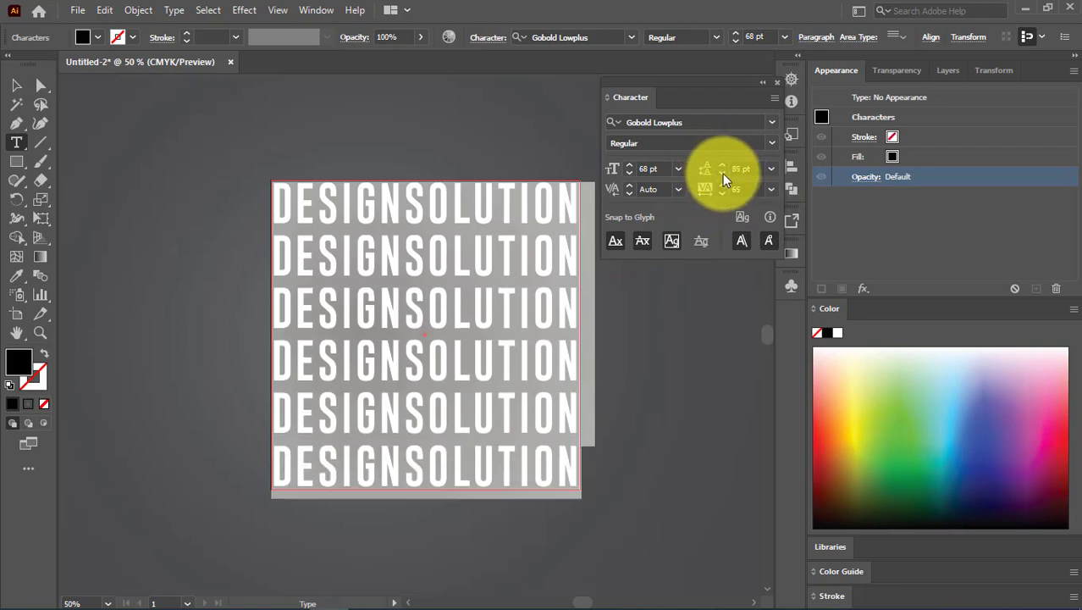
# - Change the fill of the whole DESIGNSOLUTION text block to white
pyautogui.click(16, 85)
pyautogui.click(276, 88)
pyautogui.click(393, 211)
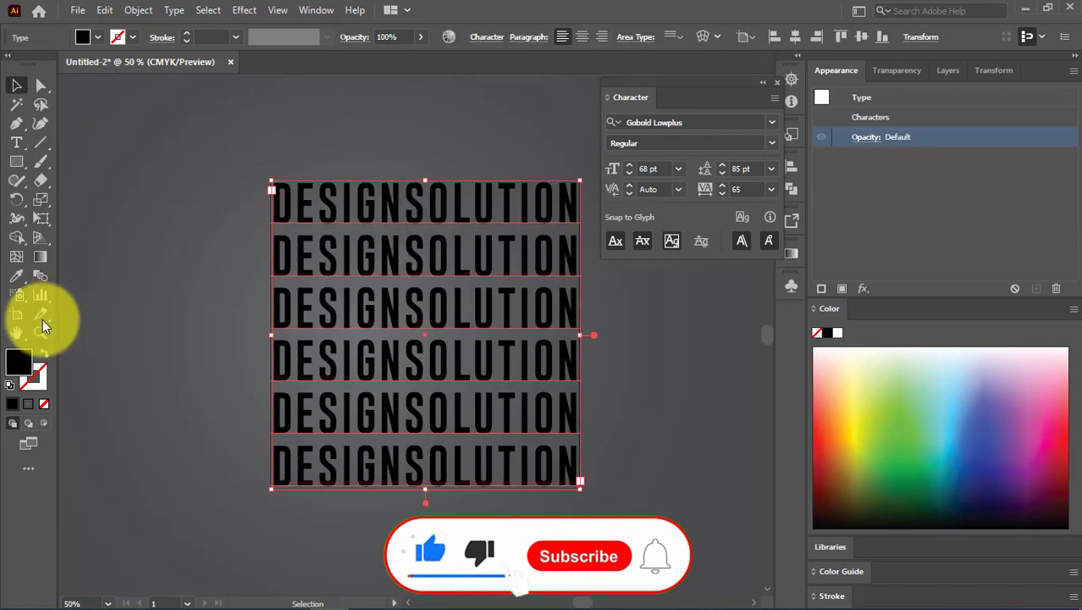
pyautogui.click(837, 332)
pyautogui.click(177, 148)
pyautogui.click(383, 213)
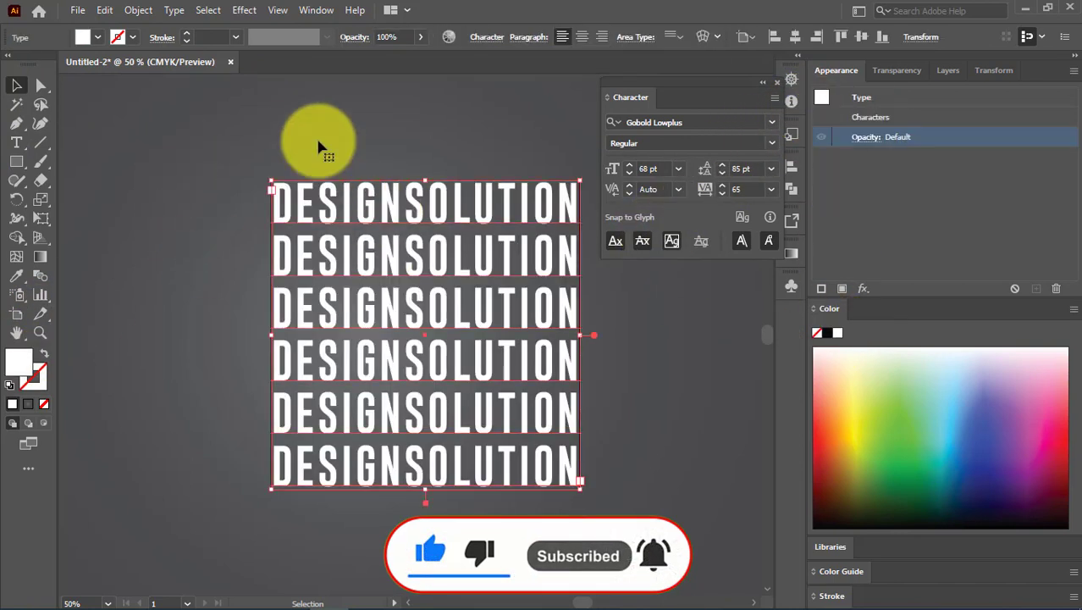
pyautogui.click(307, 116)
pyautogui.click(423, 199)
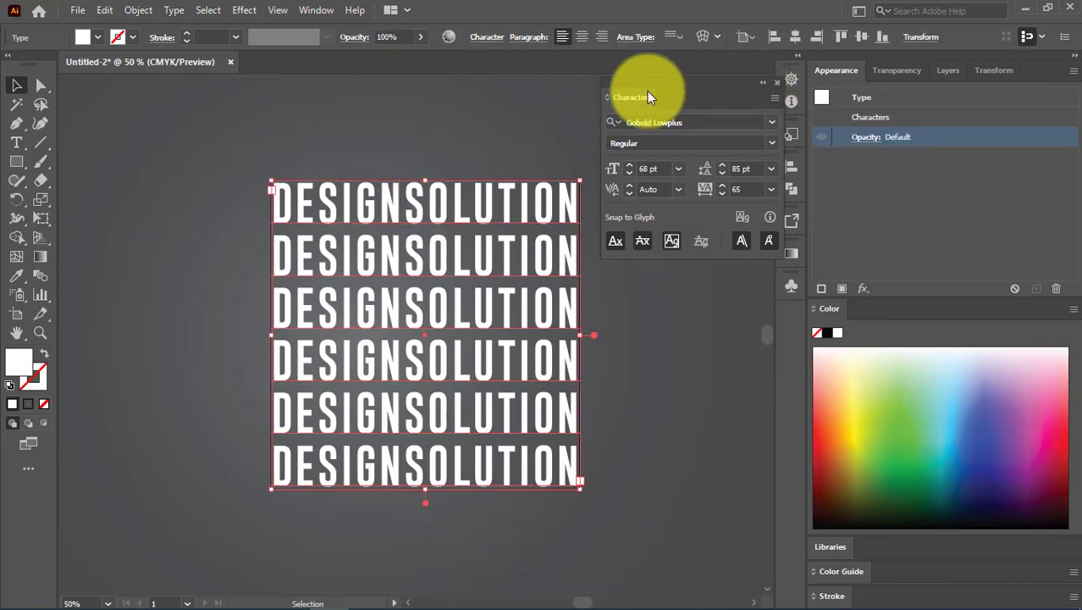
# - Dock the character settings away and show the symbols collection beside the selected text block
pyautogui.moveTo(647, 91); pyautogui.dragTo(793, 89)
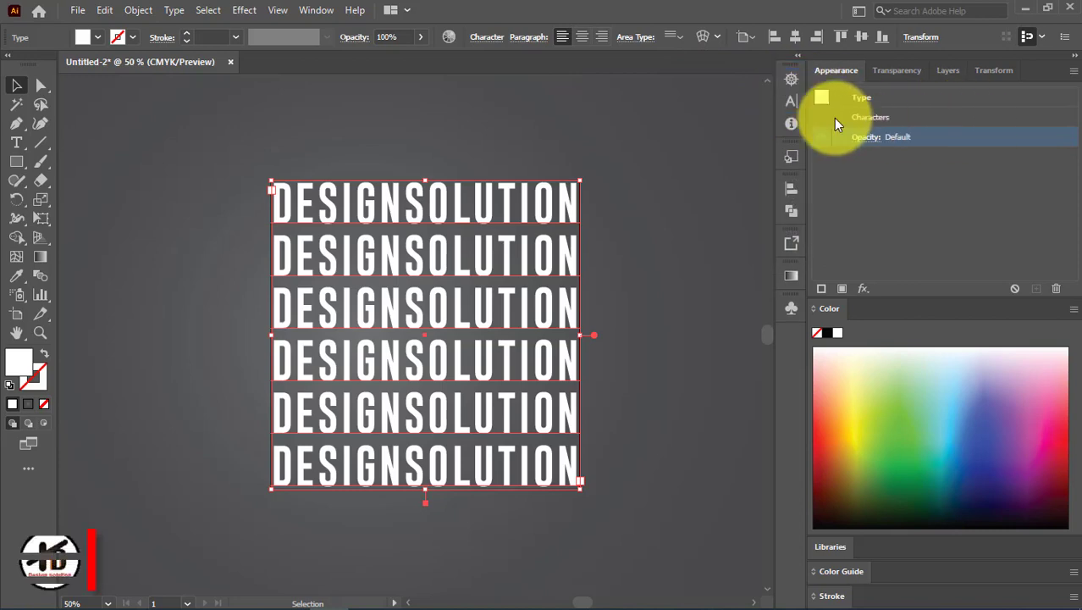
pyautogui.click(297, 146)
pyautogui.click(357, 221)
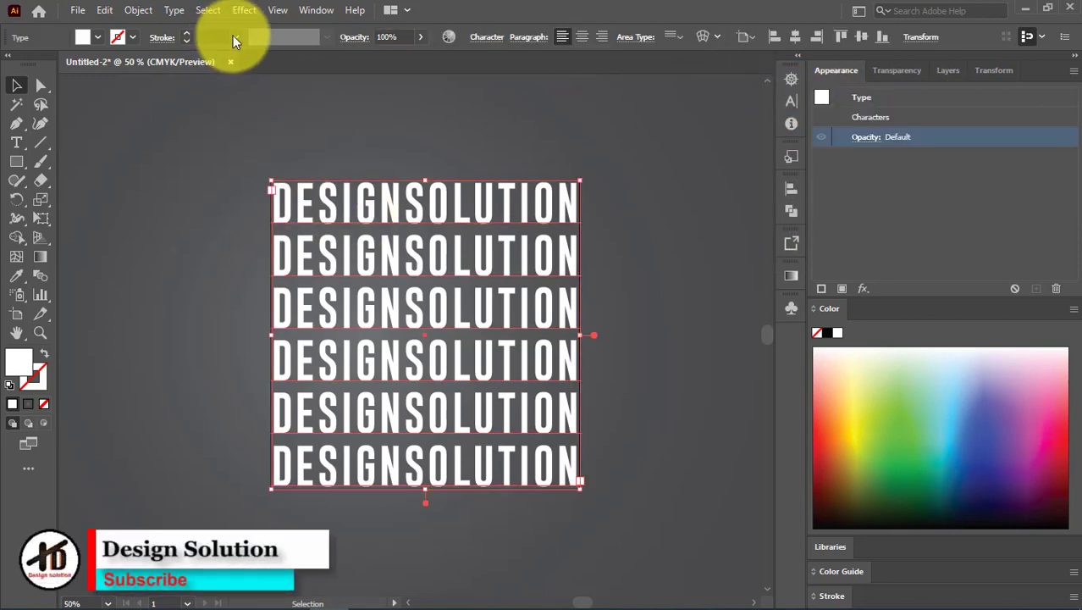
pyautogui.click(310, 15)
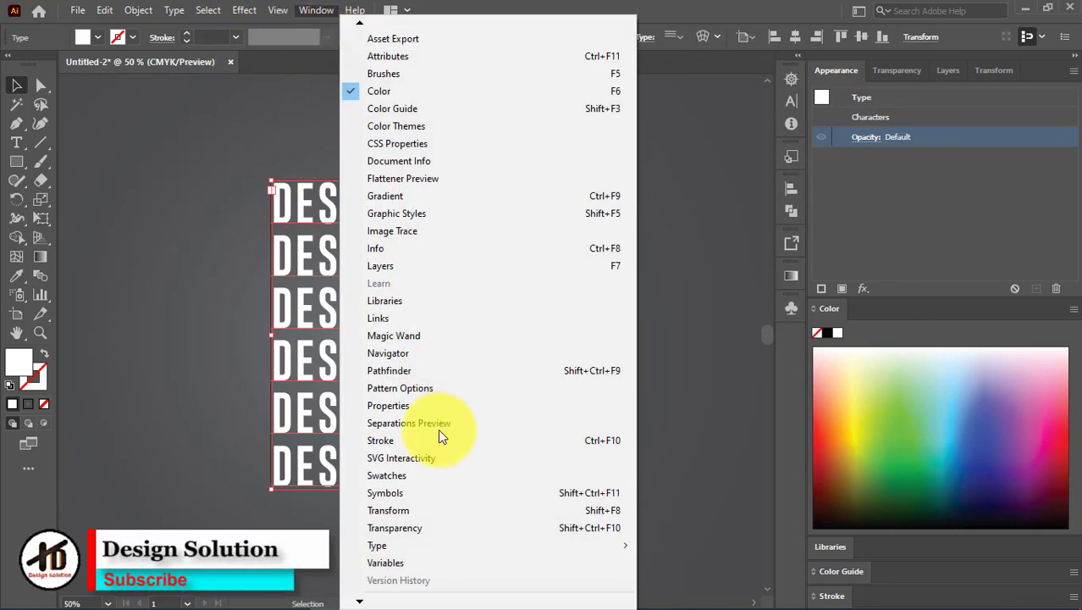
pyautogui.click(418, 495)
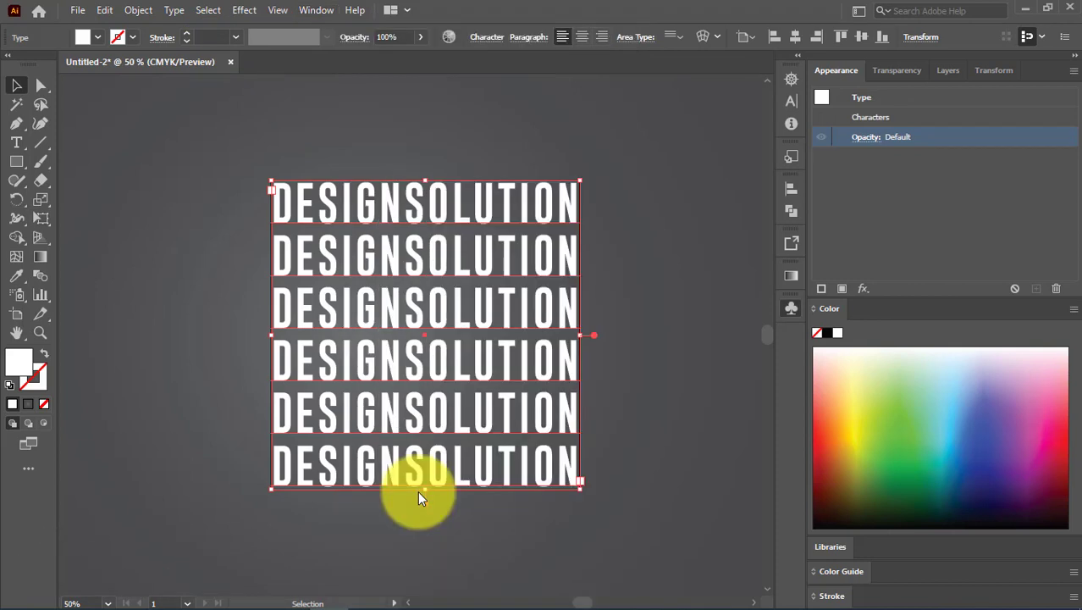
pyautogui.moveTo(649, 292); pyautogui.dragTo(689, 267)
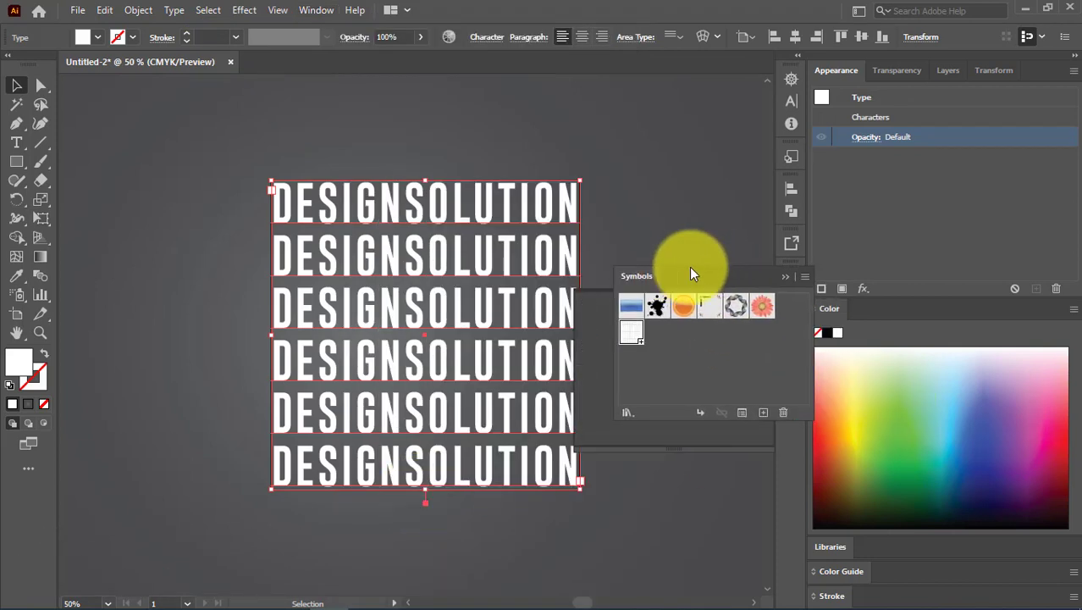
# - Save the text block as a dynamic movie clip symbol named Cube, and move its instance clear of the square
pyautogui.moveTo(440, 221); pyautogui.dragTo(675, 348)
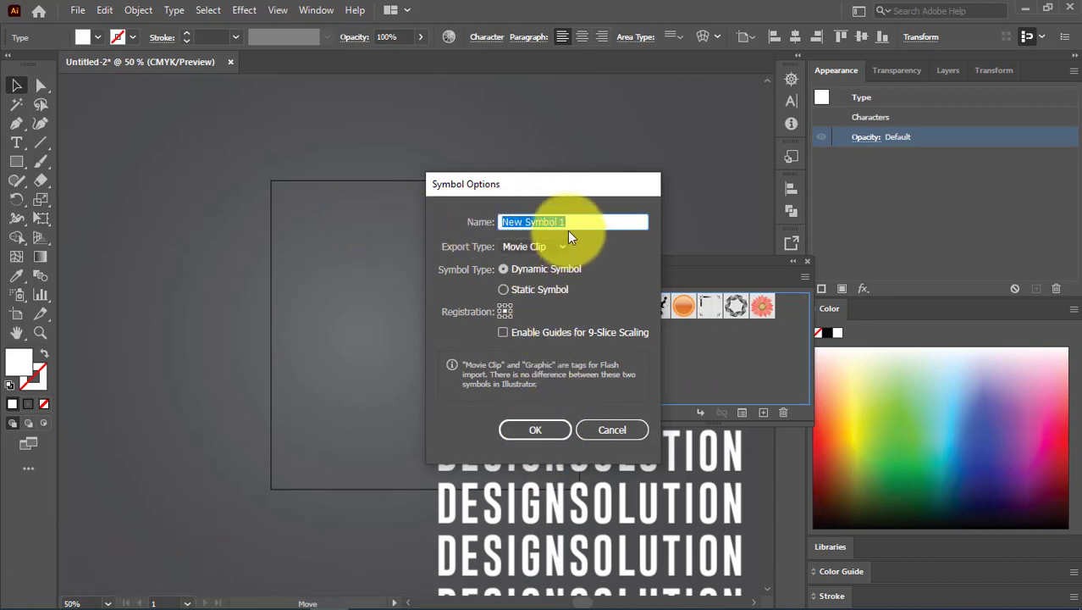
pyautogui.write('Cube')
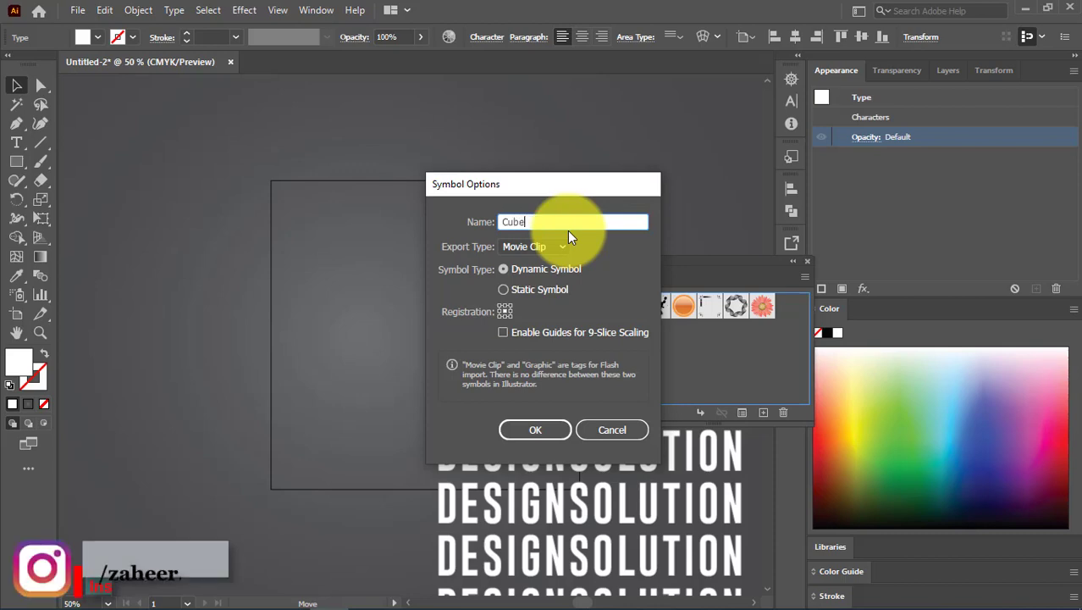
pyautogui.click(524, 429)
pyautogui.click(592, 169)
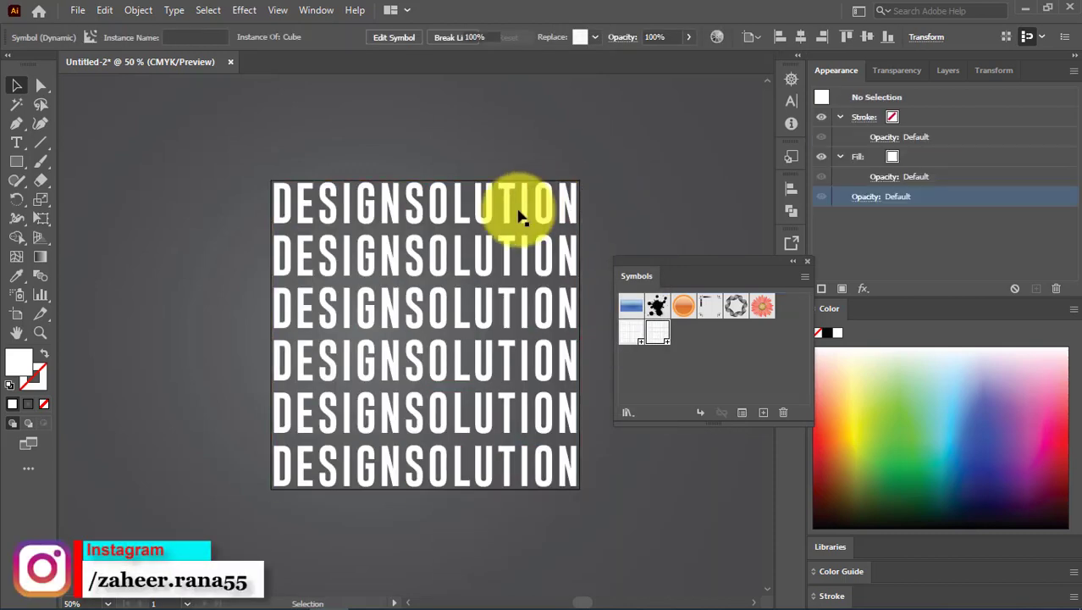
pyautogui.moveTo(514, 223); pyautogui.dragTo(762, 585)
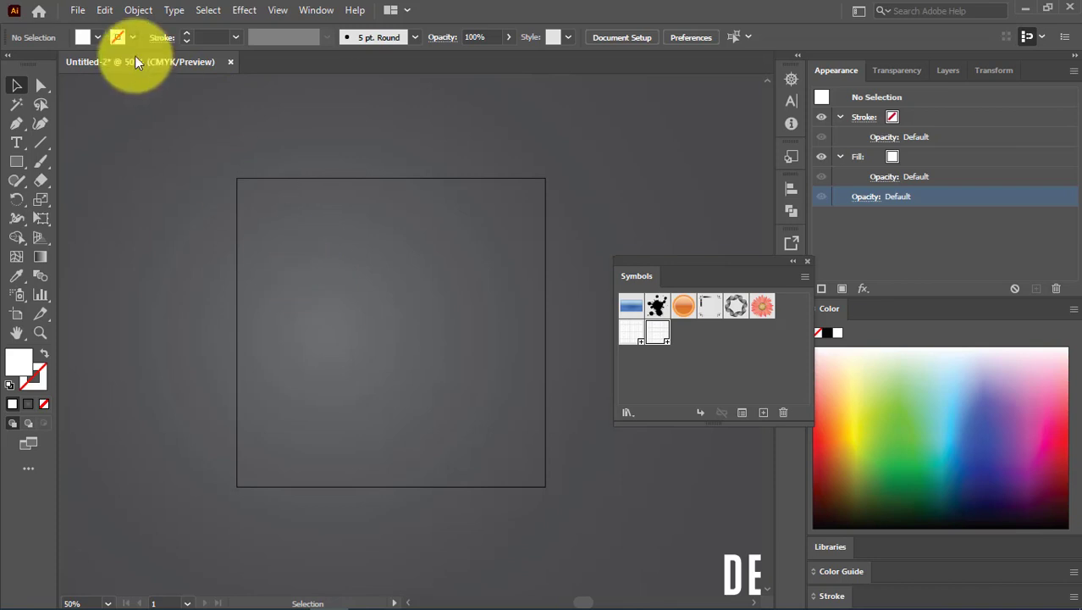
# - Unlock all objects and remove the stroke from the square
pyautogui.click(137, 11)
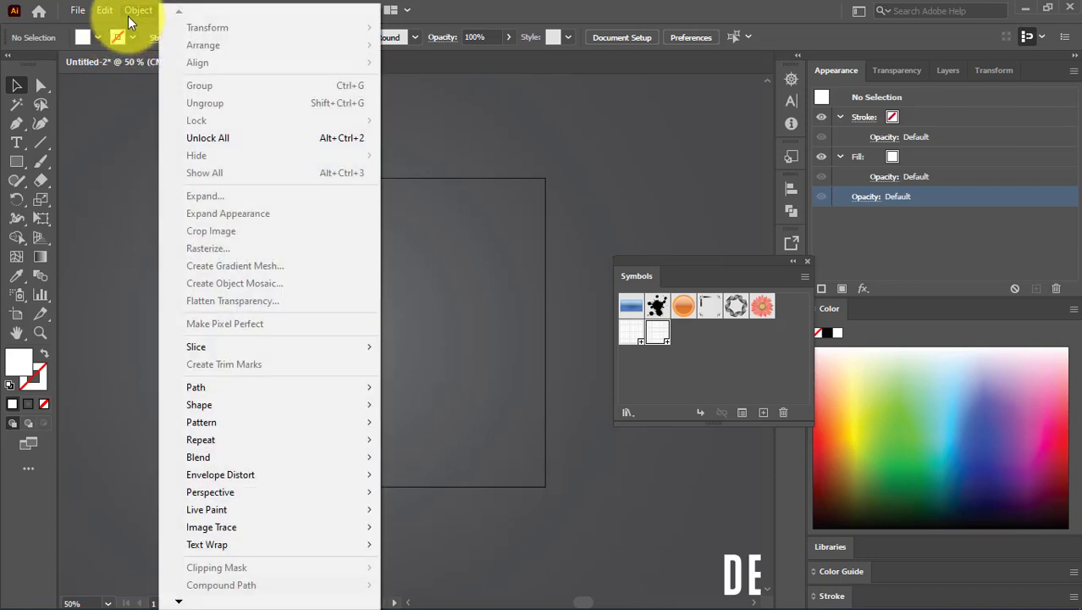
pyautogui.click(217, 135)
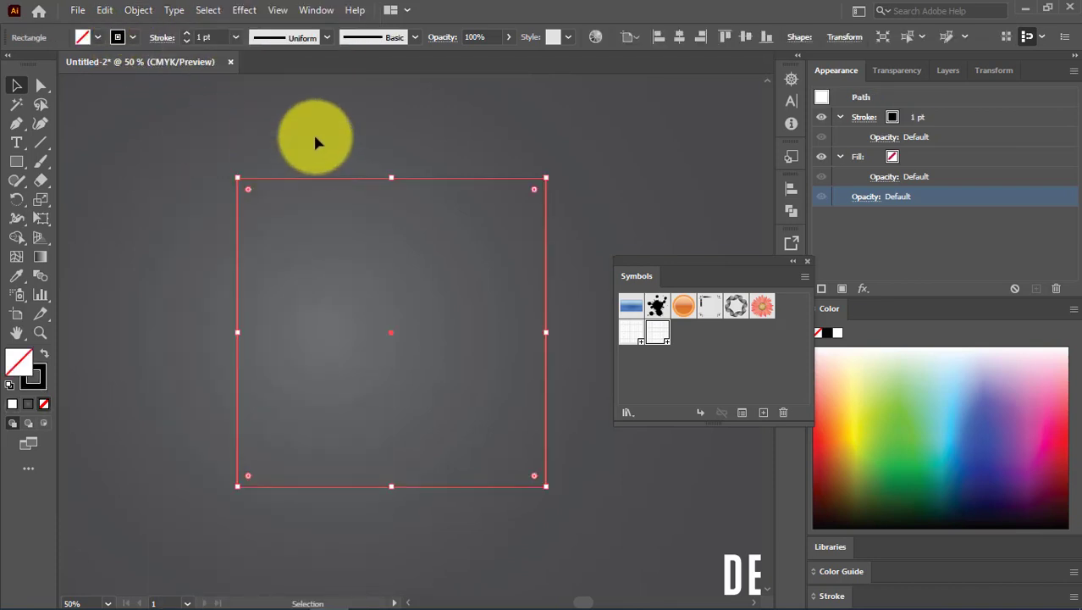
pyautogui.click(313, 134)
pyautogui.hotkey('ctrl', 'a')
pyautogui.click(44, 403)
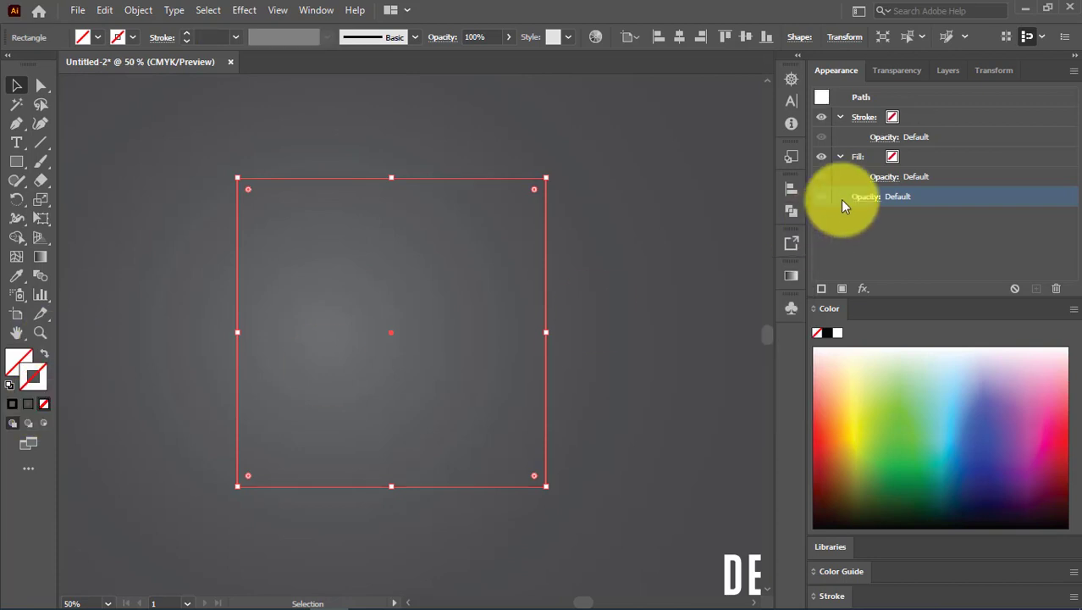
# - Fill the square with white
pyautogui.click(893, 159)
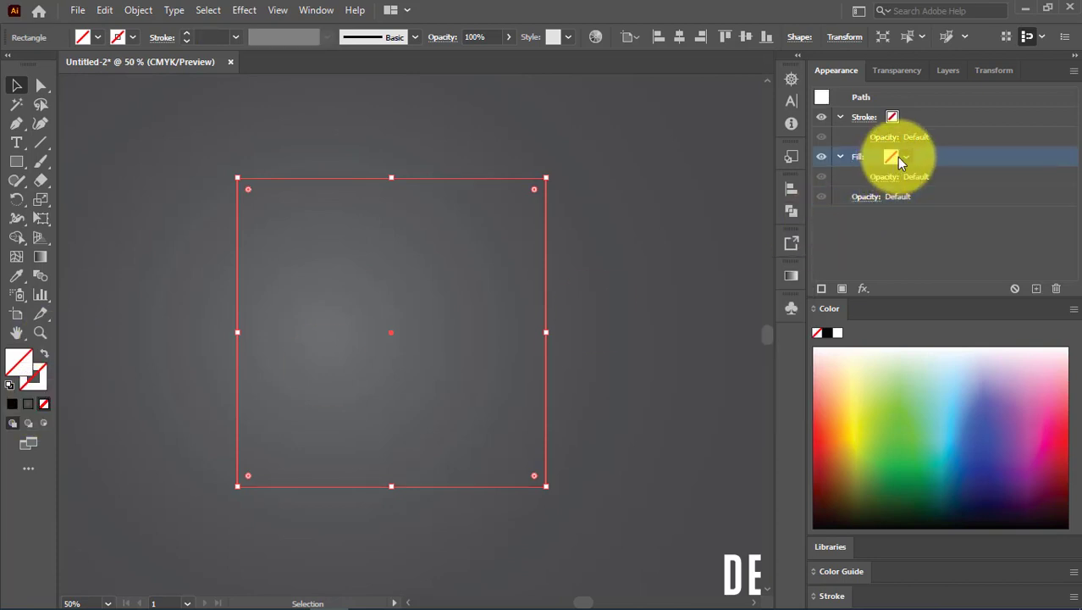
pyautogui.click(905, 155)
pyautogui.click(760, 183)
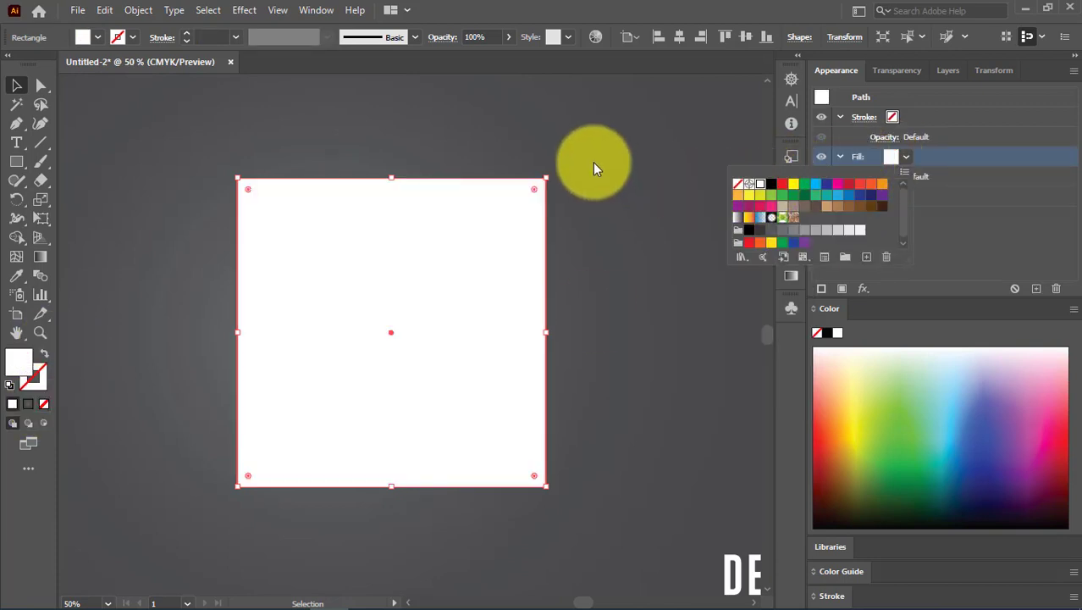
# - Apply a 3D Extrude & Bevel effect to the white square's fill with an extrude depth of 500 pt
pyautogui.click(860, 289)
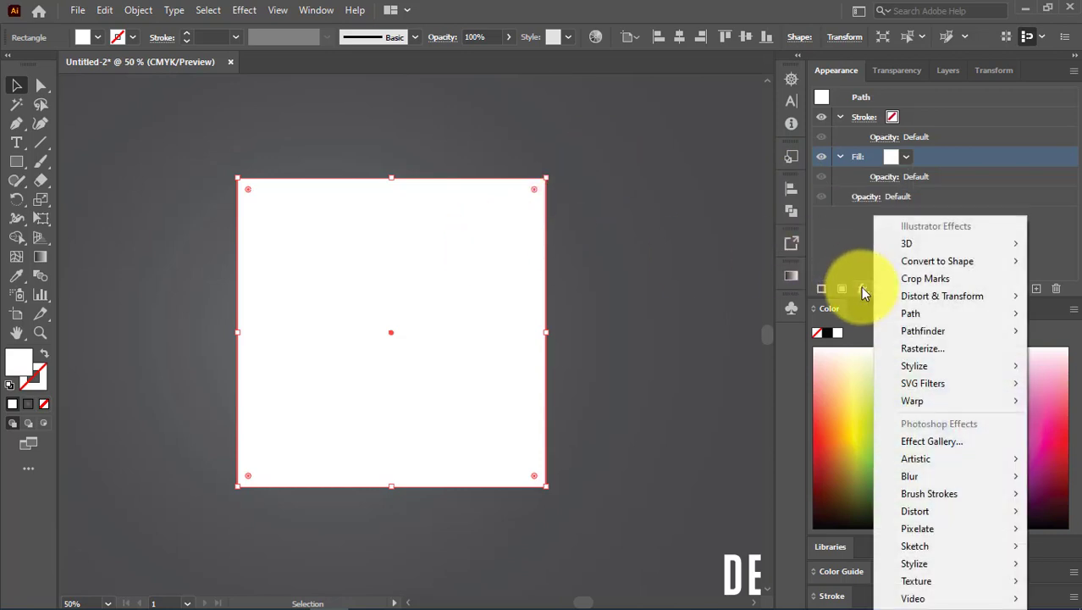
pyautogui.moveTo(918, 243)
pyautogui.click(783, 246)
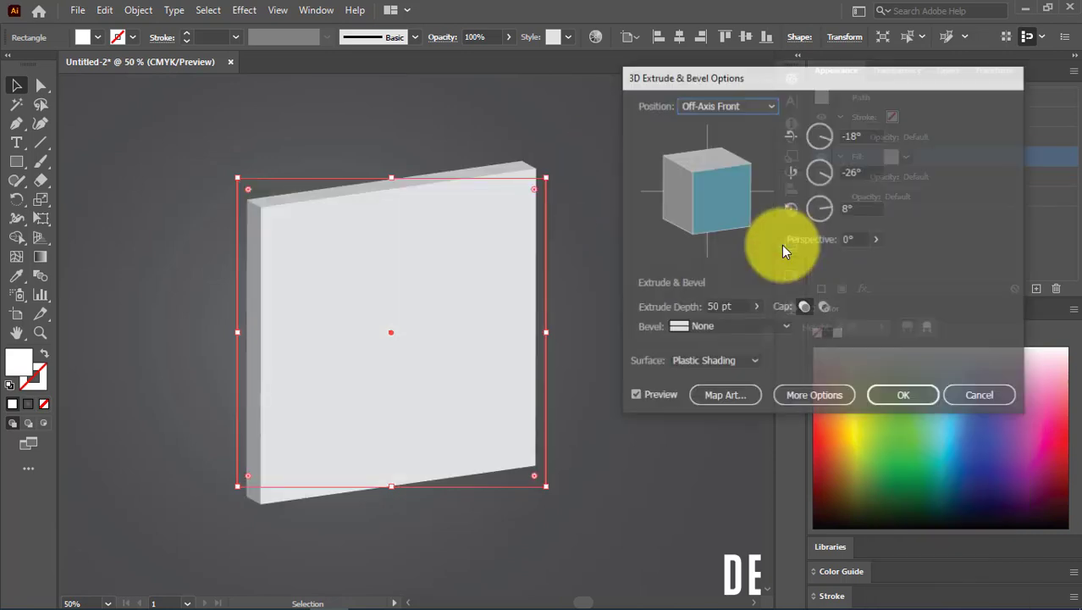
pyautogui.moveTo(734, 306); pyautogui.dragTo(660, 307)
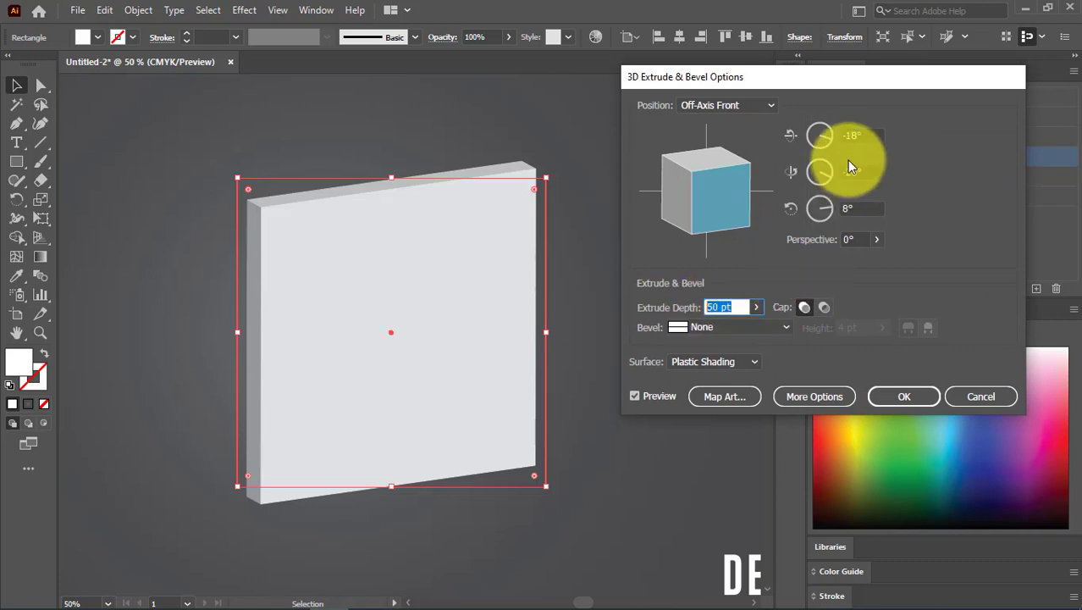
pyautogui.click(860, 136)
pyautogui.press('Tab')
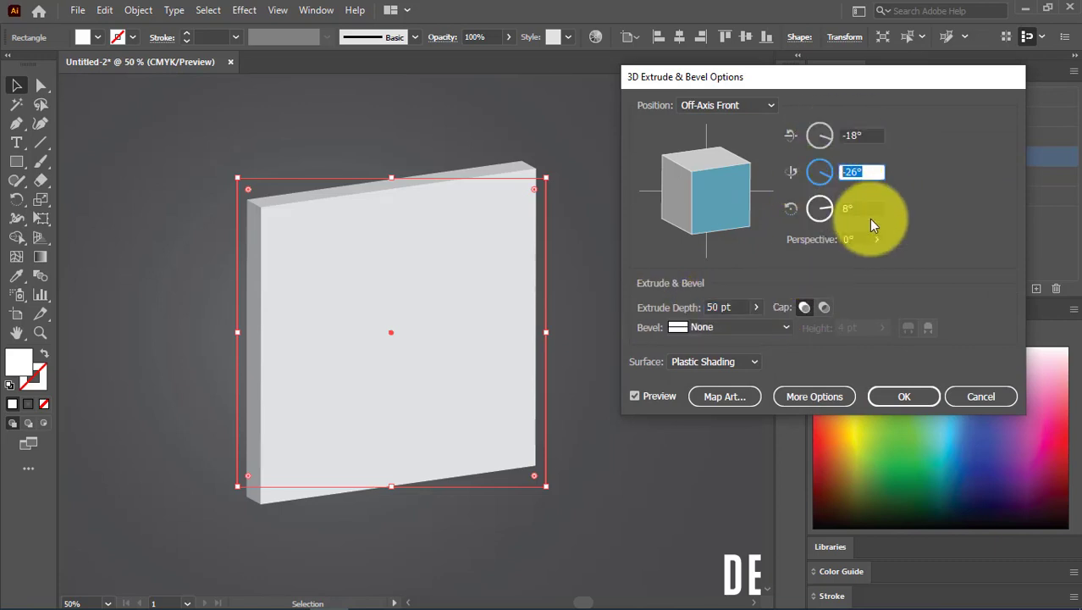
pyautogui.press('Tab')
pyautogui.press('Tab')
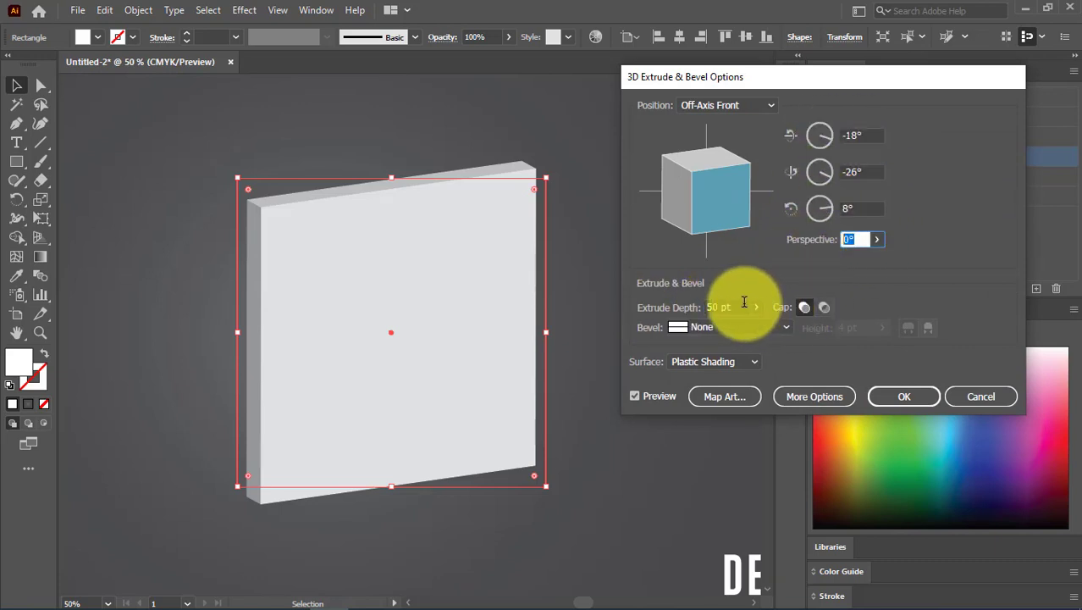
pyautogui.moveTo(732, 306); pyautogui.dragTo(648, 303)
pyautogui.write('500')
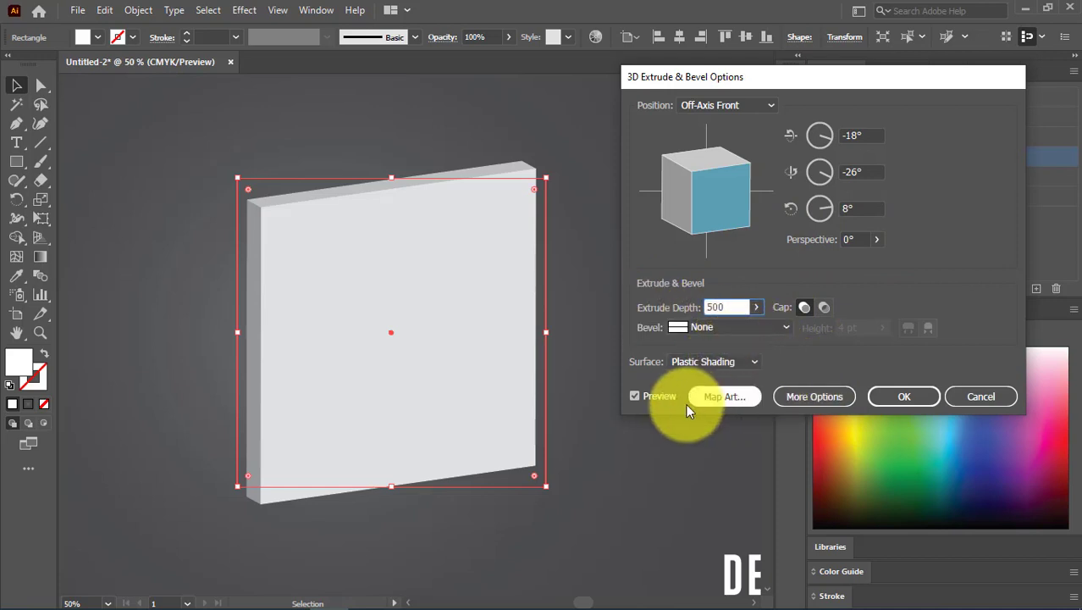
pyautogui.click(648, 391)
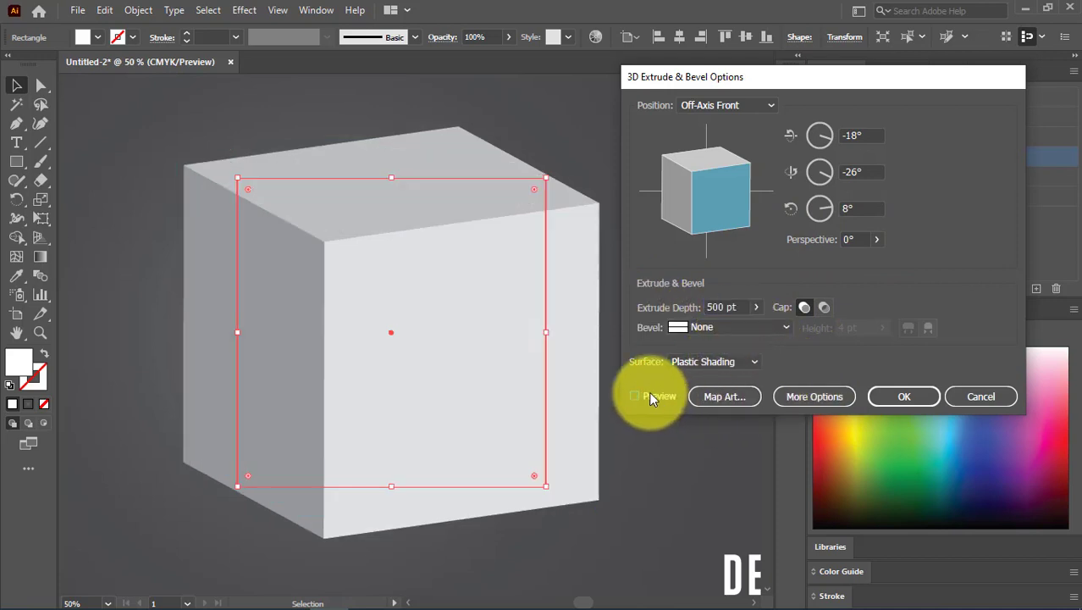
# - Show the extrusion's additional surface and lighting options and turn its preview on
pyautogui.click(826, 395)
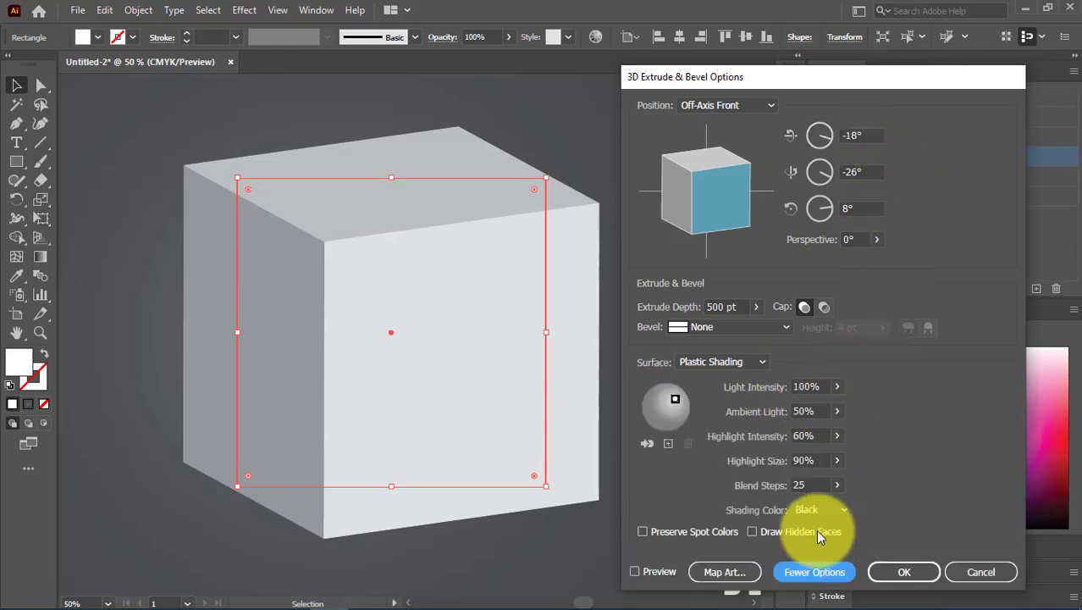
pyautogui.click(659, 572)
pyautogui.click(652, 571)
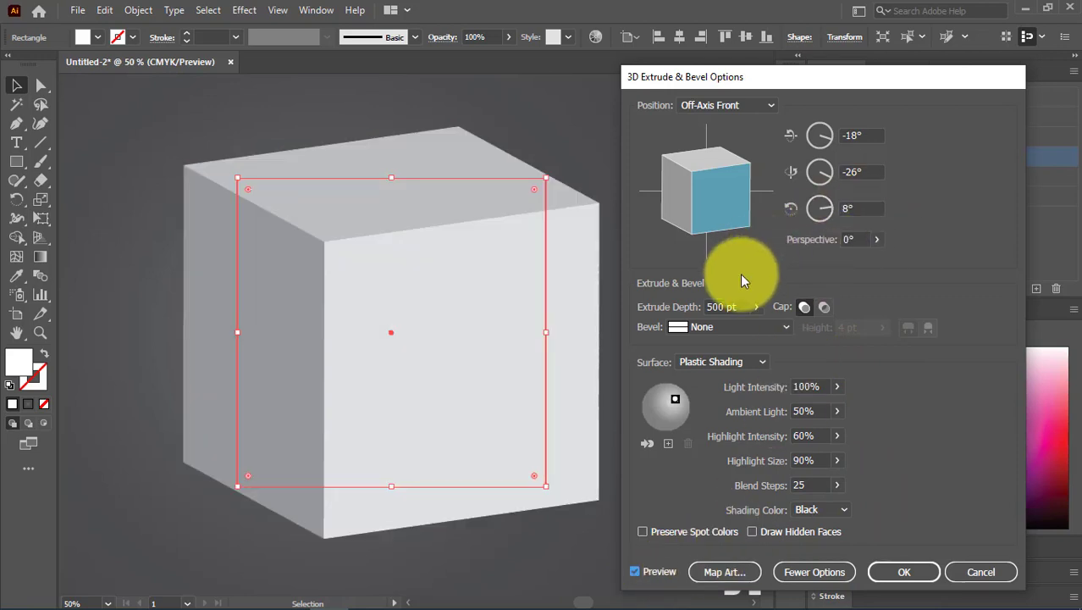
pyautogui.click(724, 573)
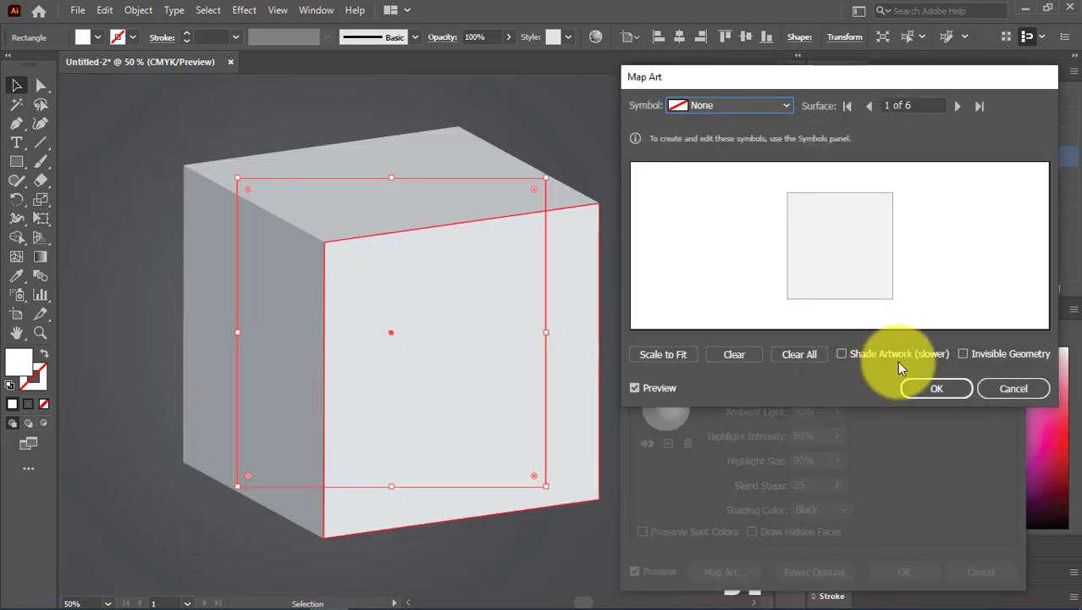
pyautogui.click(1009, 388)
pyautogui.click(635, 571)
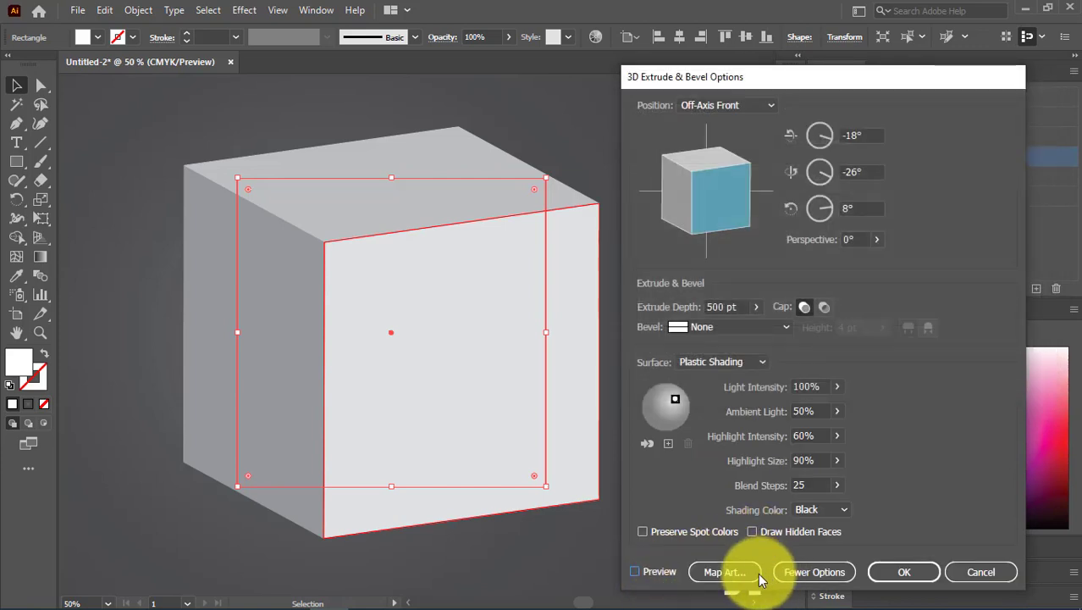
# - Open art mapping for the extrusion with the preview on and cycle through its surfaces, returning to surface 1
pyautogui.click(737, 575)
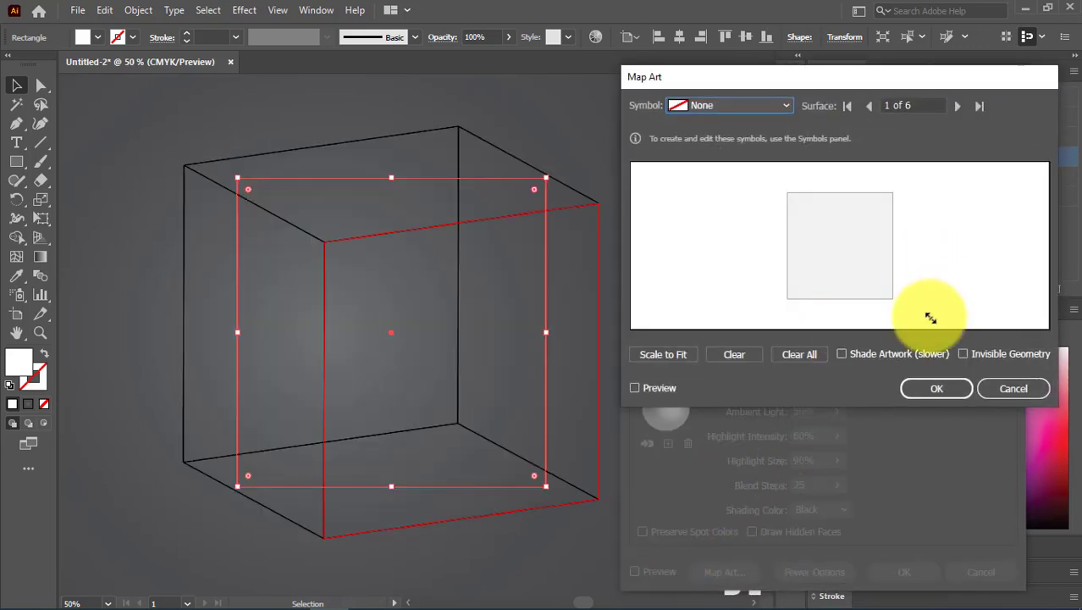
pyautogui.click(648, 390)
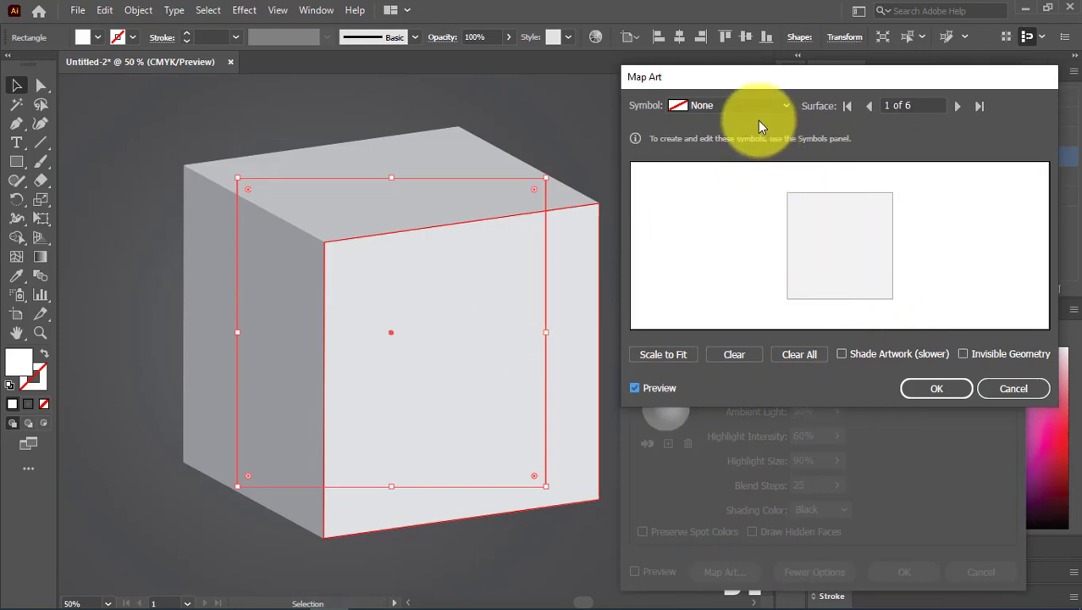
pyautogui.click(865, 106)
pyautogui.click(865, 106)
pyautogui.click(865, 105)
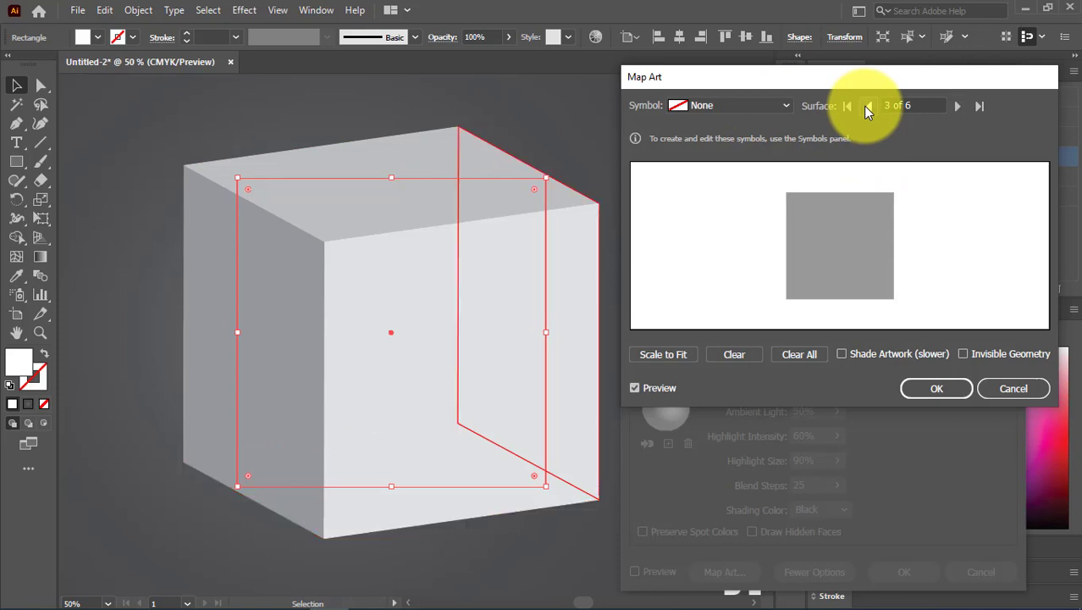
pyautogui.click(864, 107)
pyautogui.click(864, 107)
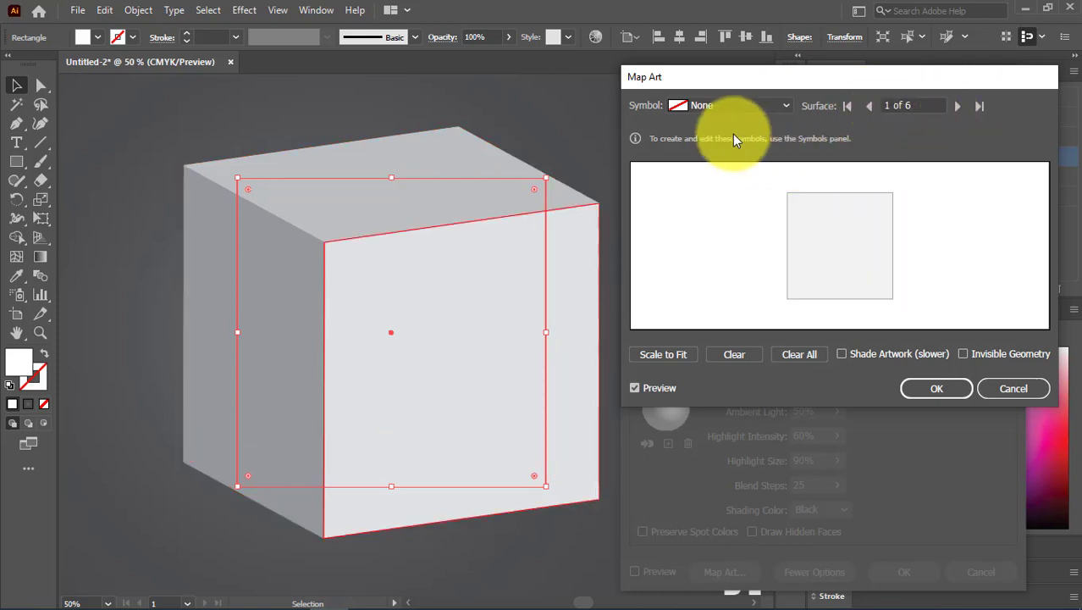
# - Map the Cube symbol onto surface 1, the cube's front face, and adjust its edges to fit
pyautogui.click(715, 106)
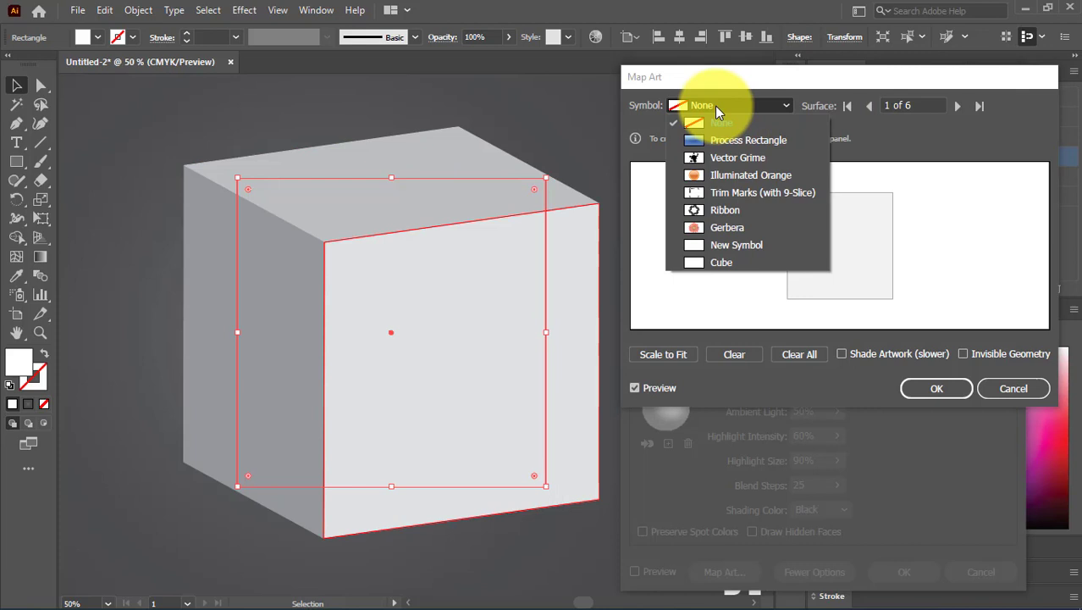
pyautogui.click(718, 263)
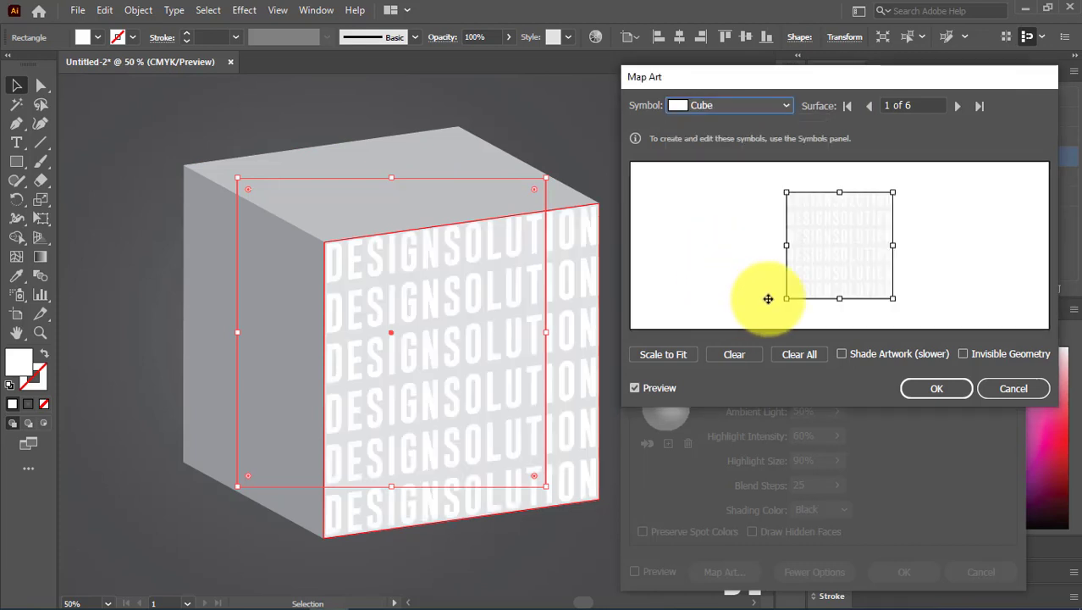
pyautogui.moveTo(787, 301); pyautogui.dragTo(787, 302)
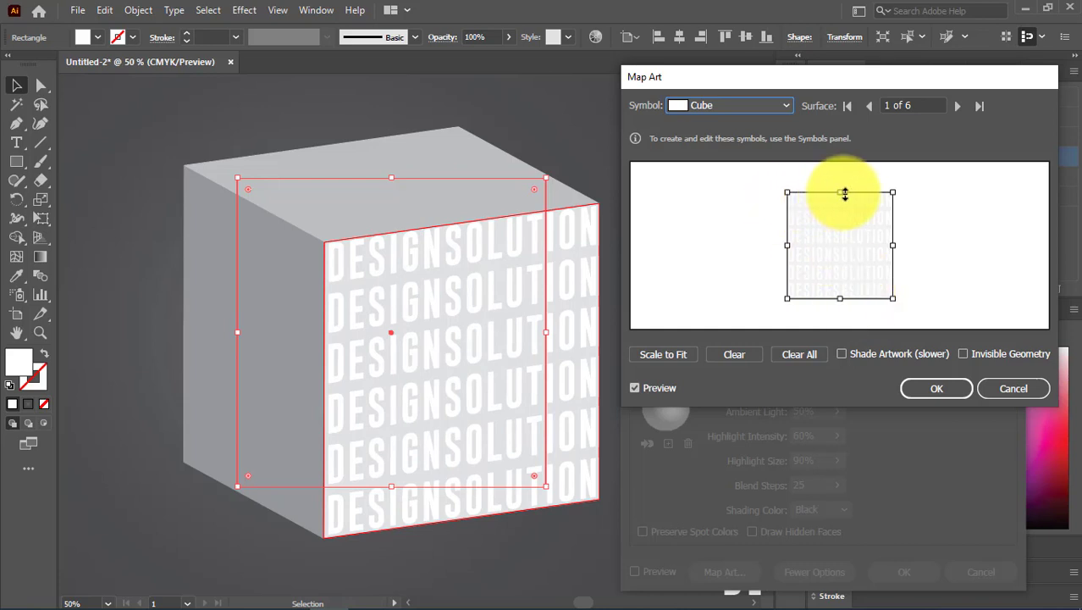
pyautogui.moveTo(844, 193); pyautogui.dragTo(844, 196)
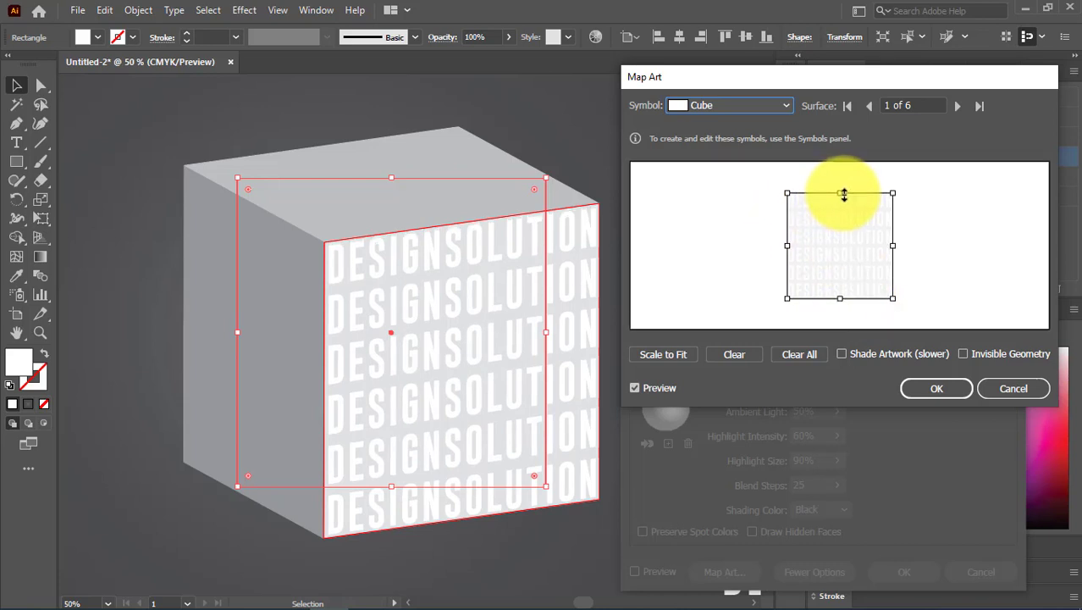
# - Map the Cube symbol onto surface 5, the cube's left face
pyautogui.click(957, 106)
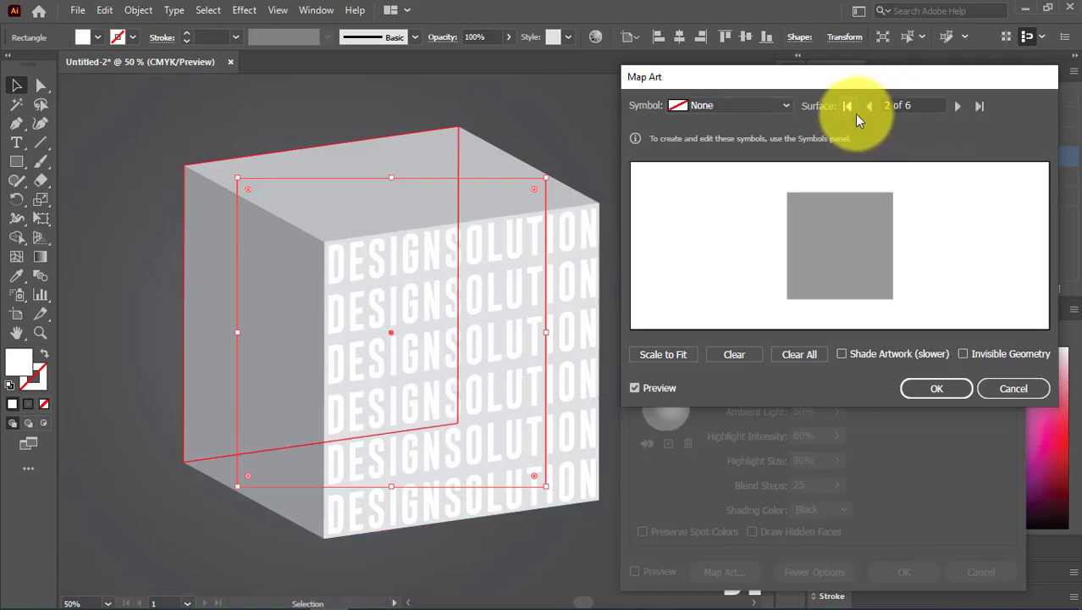
pyautogui.click(957, 106)
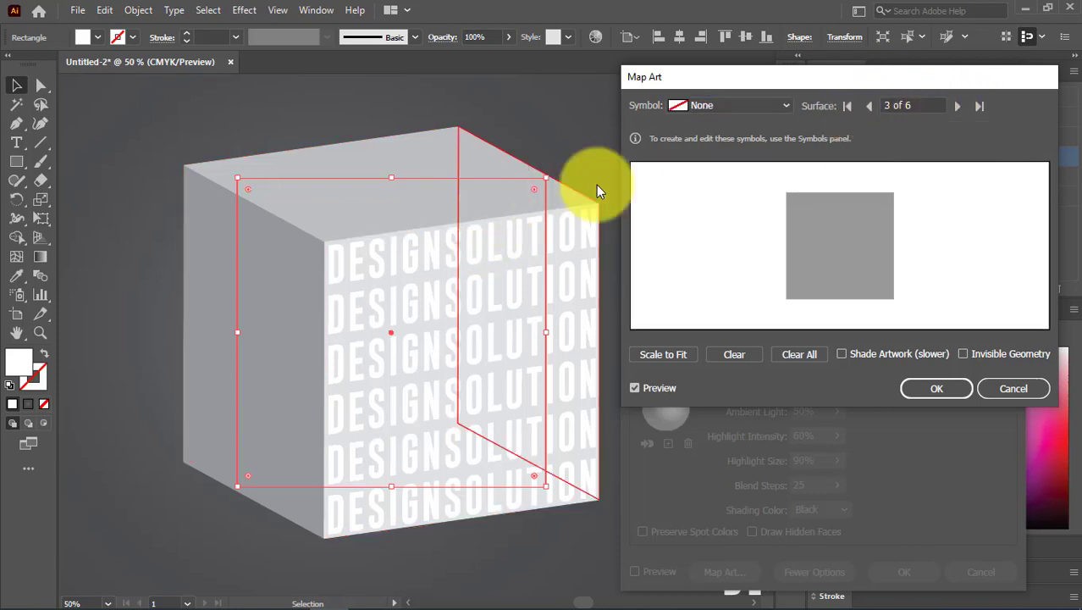
pyautogui.click(957, 105)
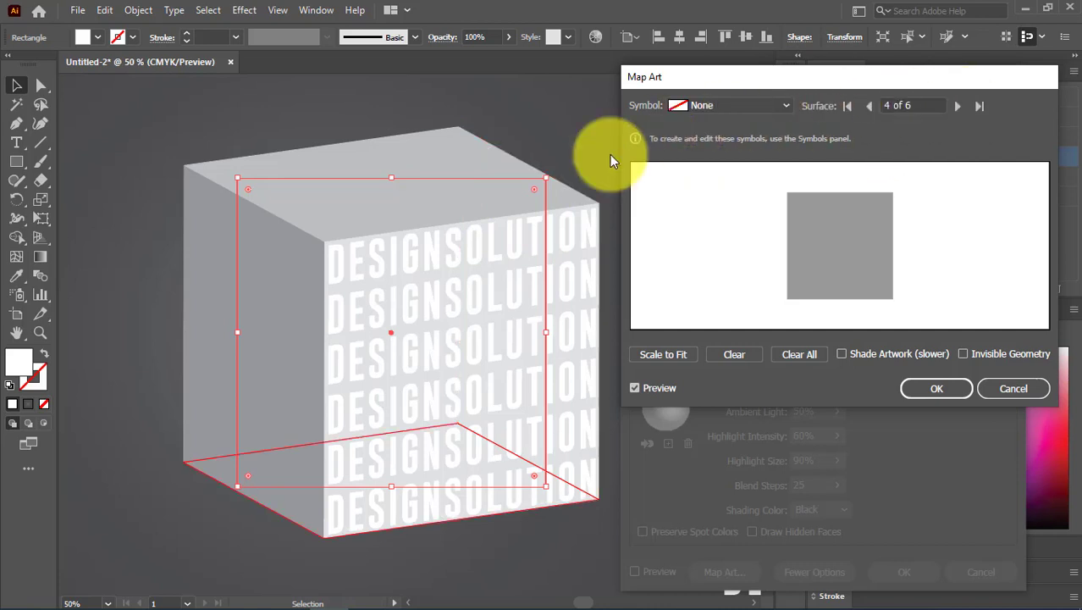
pyautogui.click(960, 105)
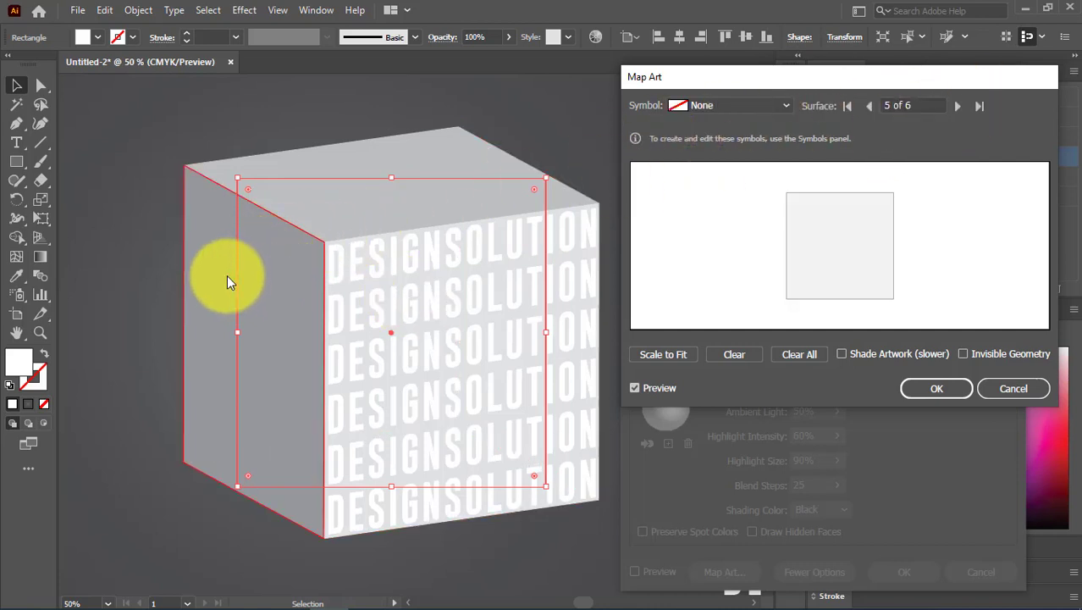
pyautogui.click(738, 105)
pyautogui.click(727, 262)
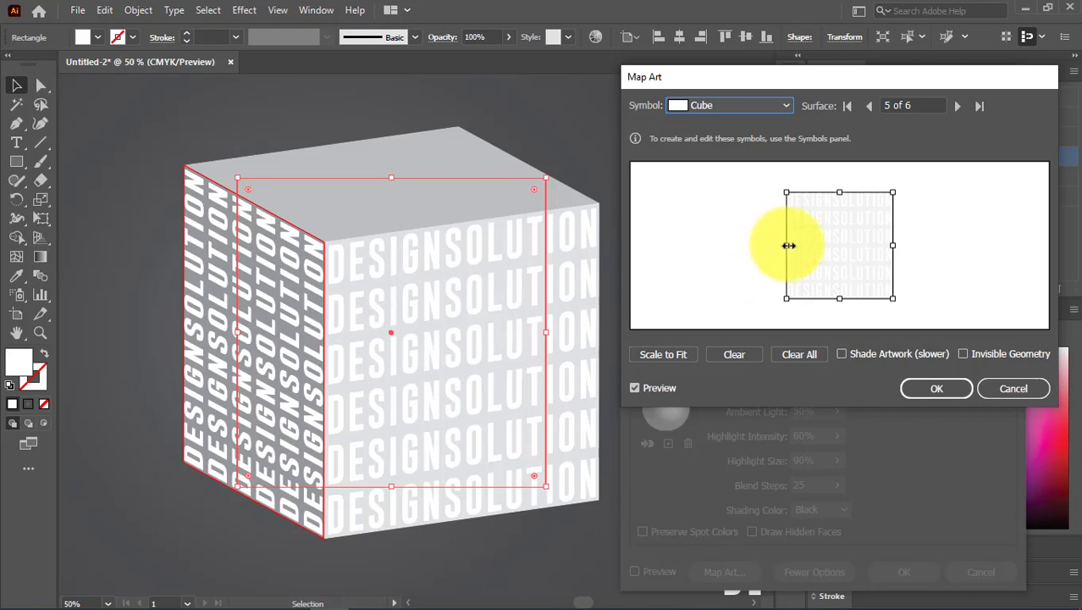
# - Fine-tune the edges of the artwork mapped on surface 5 so it fits the left face
pyautogui.moveTo(789, 245); pyautogui.dragTo(788, 245)
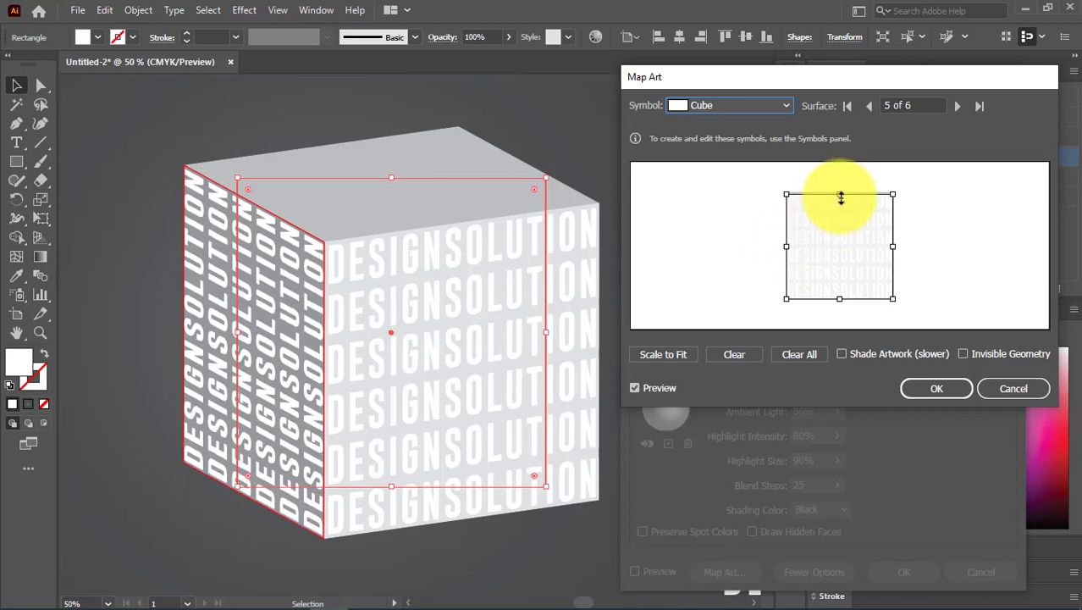
pyautogui.moveTo(839, 193); pyautogui.dragTo(840, 196)
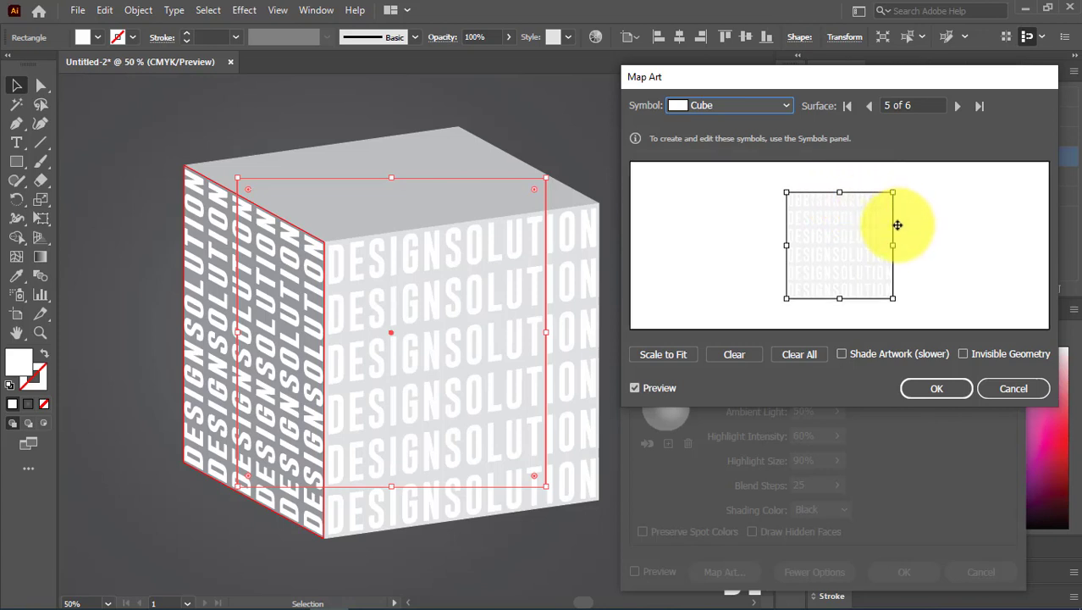
pyautogui.moveTo(891, 245); pyautogui.dragTo(888, 245)
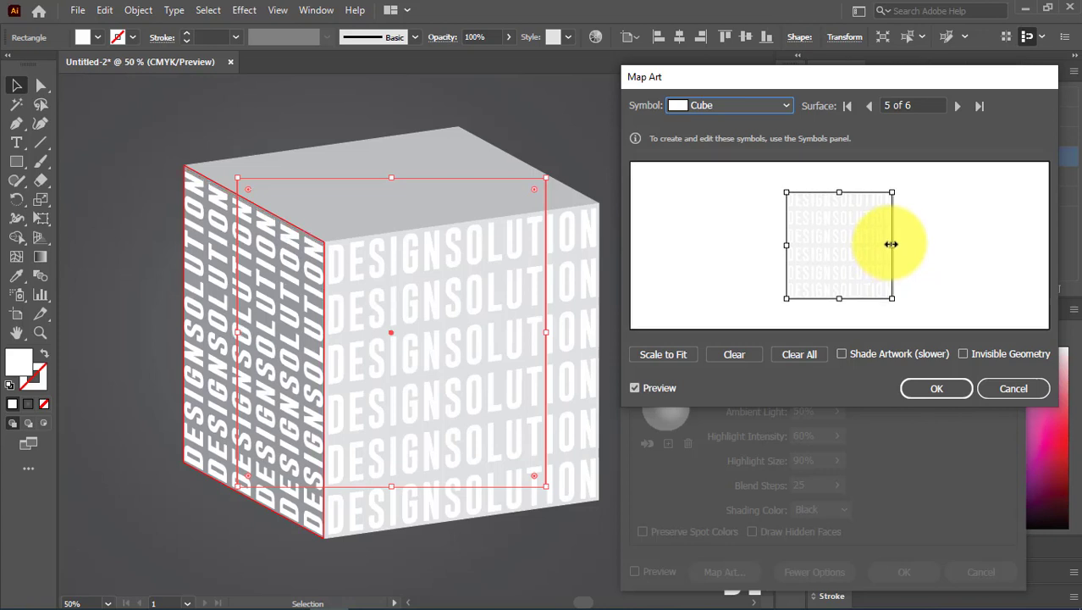
pyautogui.moveTo(891, 244); pyautogui.dragTo(894, 243)
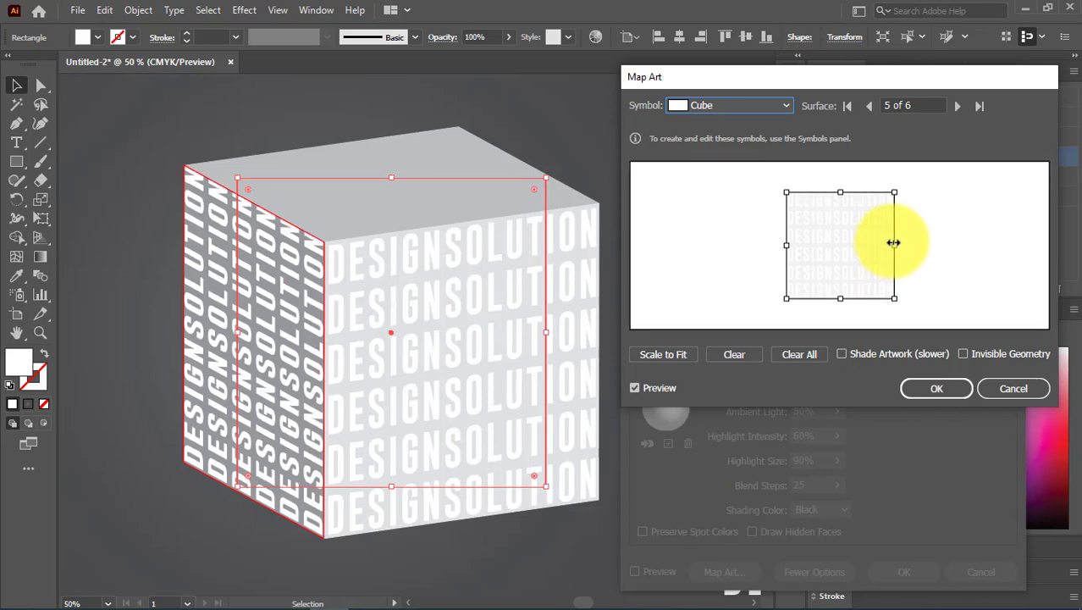
pyautogui.moveTo(897, 244); pyautogui.dragTo(895, 244)
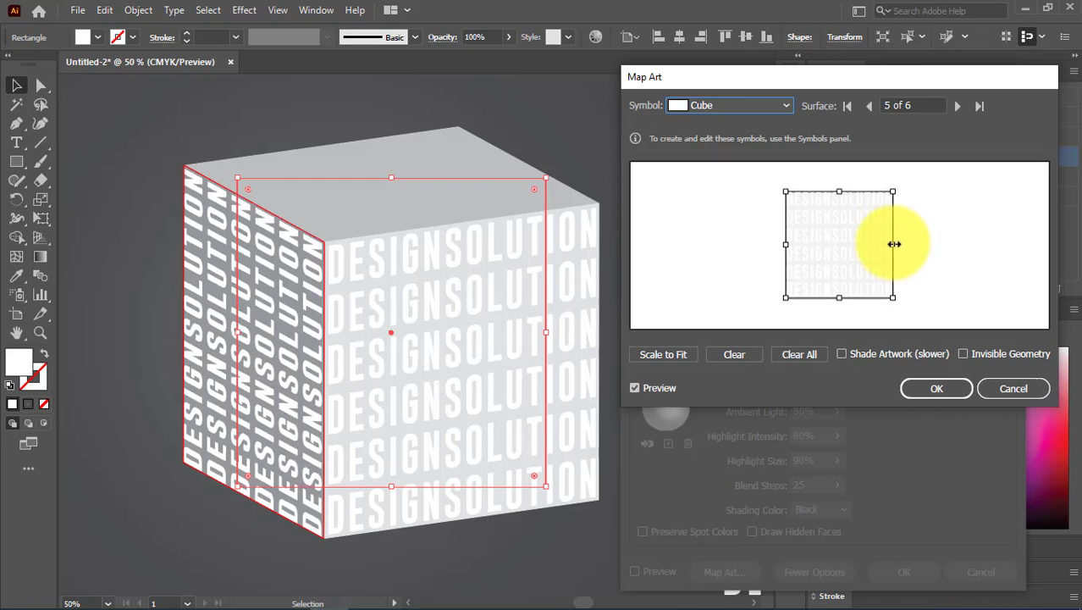
# - Map the Cube symbol onto surface 6, the cube's top face, and adjust its edges to fit
pyautogui.click(959, 105)
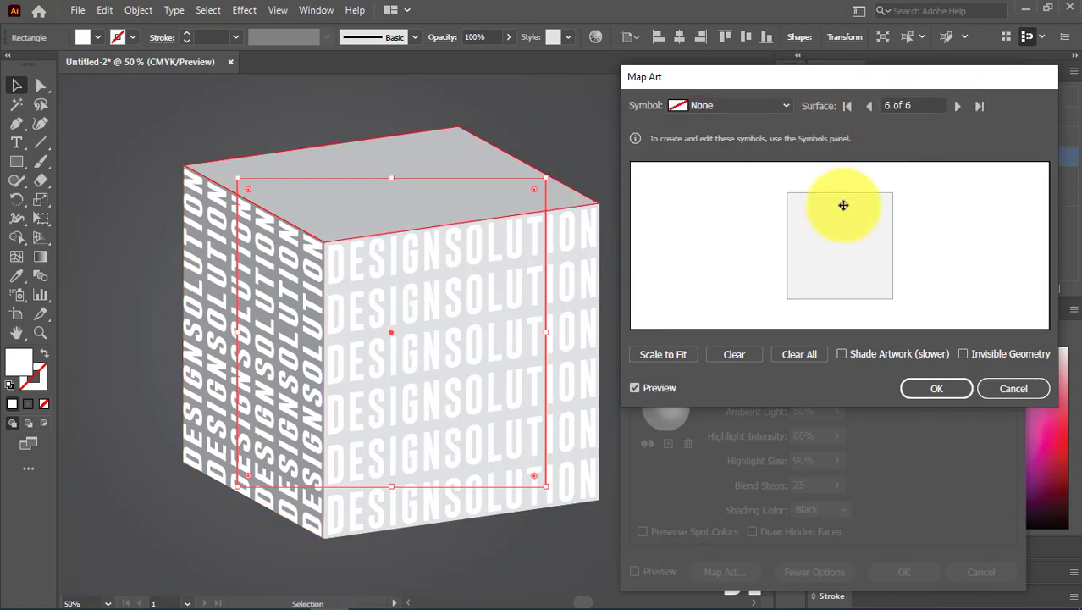
pyautogui.click(745, 111)
pyautogui.click(722, 261)
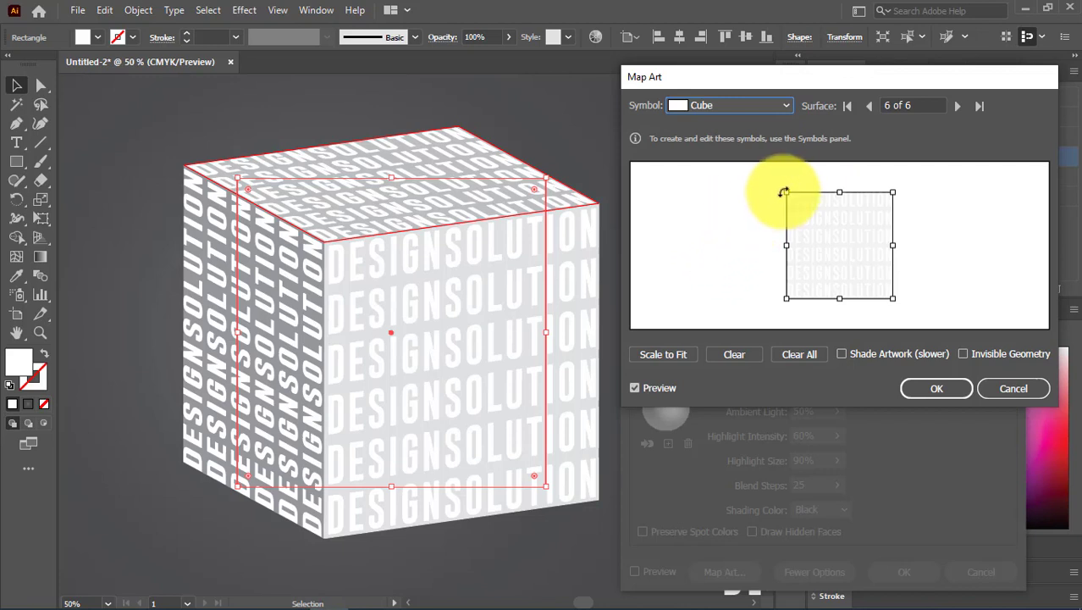
pyautogui.moveTo(786, 194); pyautogui.dragTo(786, 193)
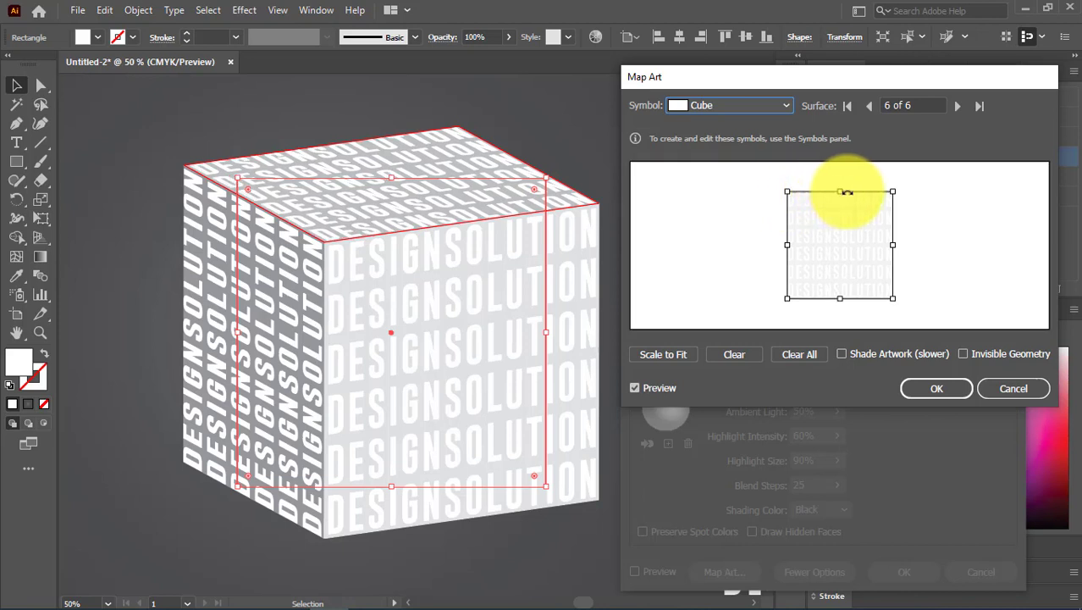
pyautogui.moveTo(842, 193); pyautogui.dragTo(841, 195)
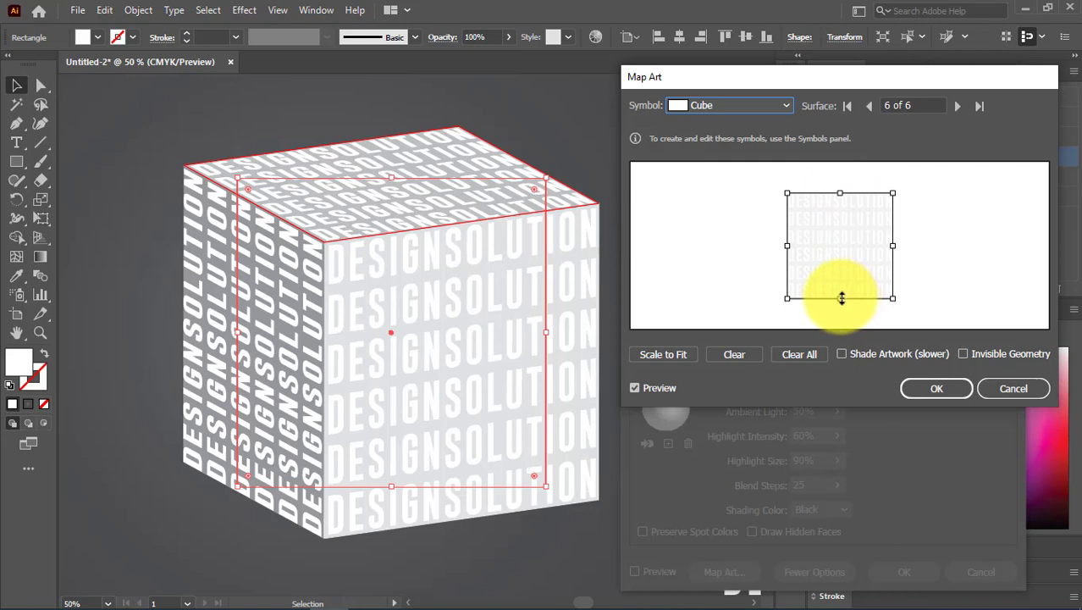
pyautogui.moveTo(842, 298); pyautogui.dragTo(840, 295)
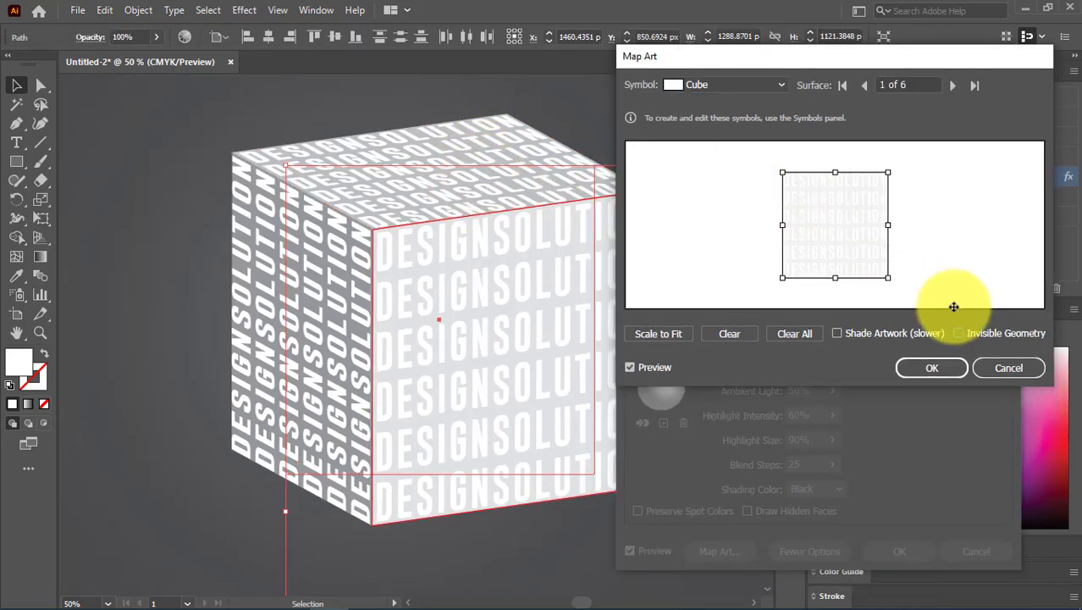
# - Make the cube's geometry invisible so only the mapped text shows, and apply the 3D effect
pyautogui.click(959, 333)
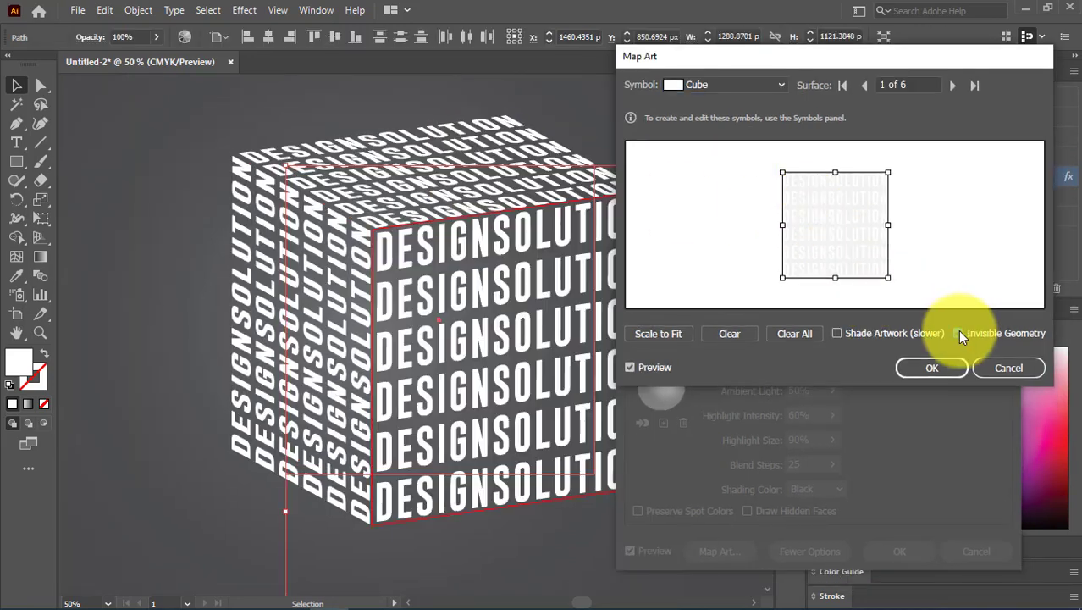
pyautogui.click(935, 367)
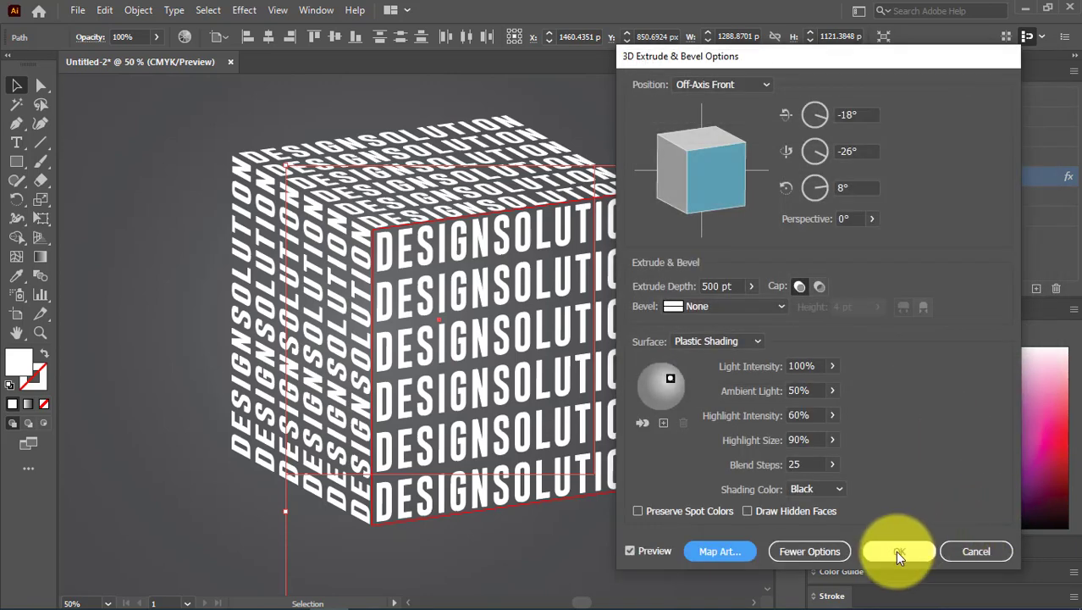
pyautogui.click(899, 551)
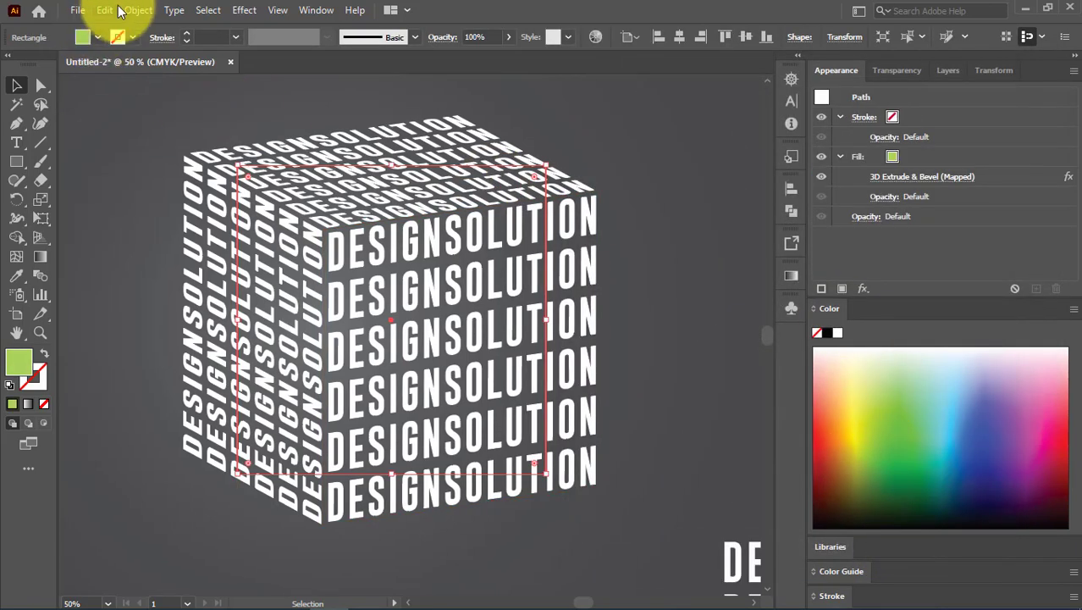
# - Expand the cube's appearance and repeatedly ungroup the expanded artwork down to its clip groups
pyautogui.click(135, 11)
pyautogui.click(238, 215)
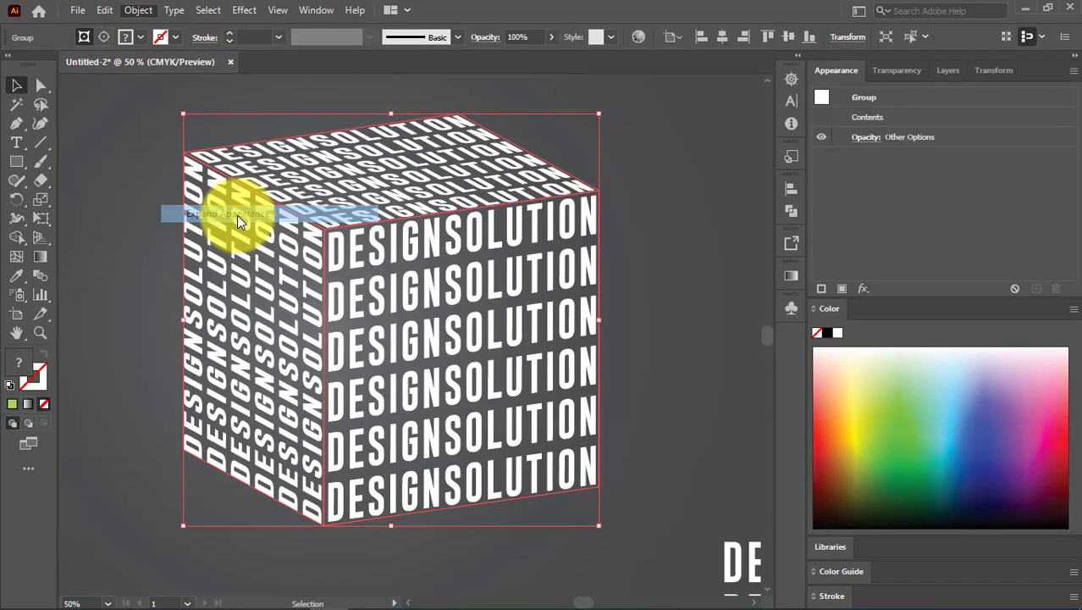
pyautogui.rightClick(370, 169)
pyautogui.click(425, 294)
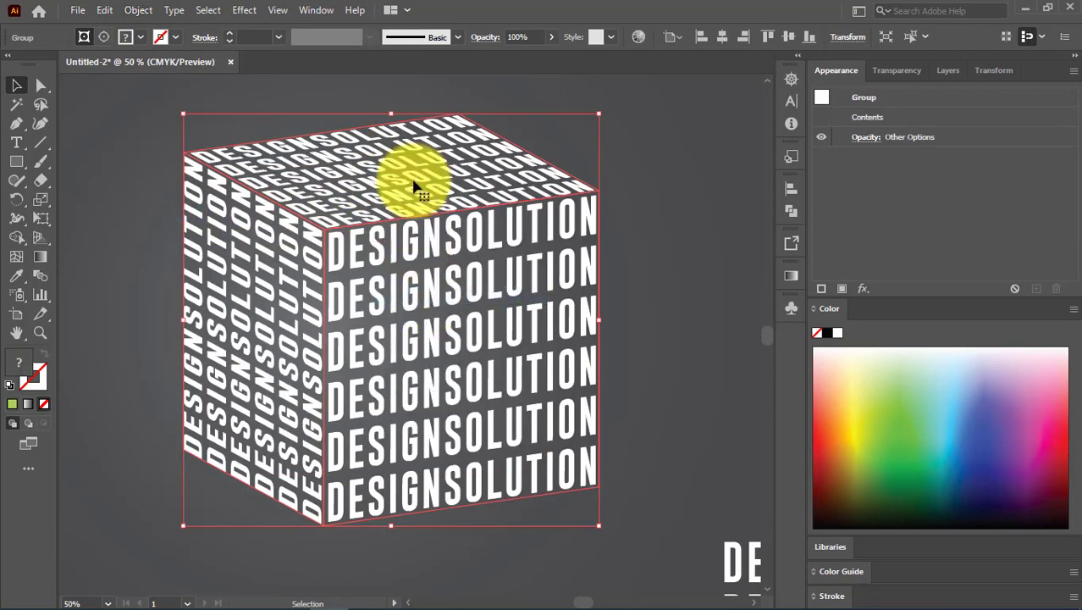
pyautogui.rightClick(413, 166)
pyautogui.click(471, 303)
pyautogui.rightClick(389, 194)
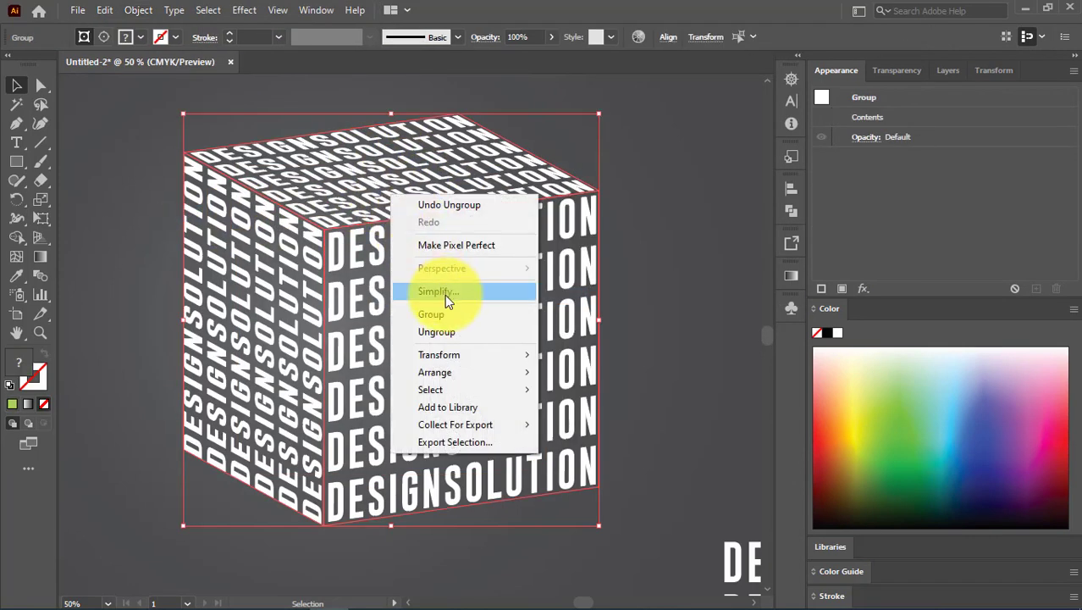
pyautogui.click(439, 332)
# - Release the clipping masks on the cube's text faces and deselect the artwork
pyautogui.rightClick(413, 182)
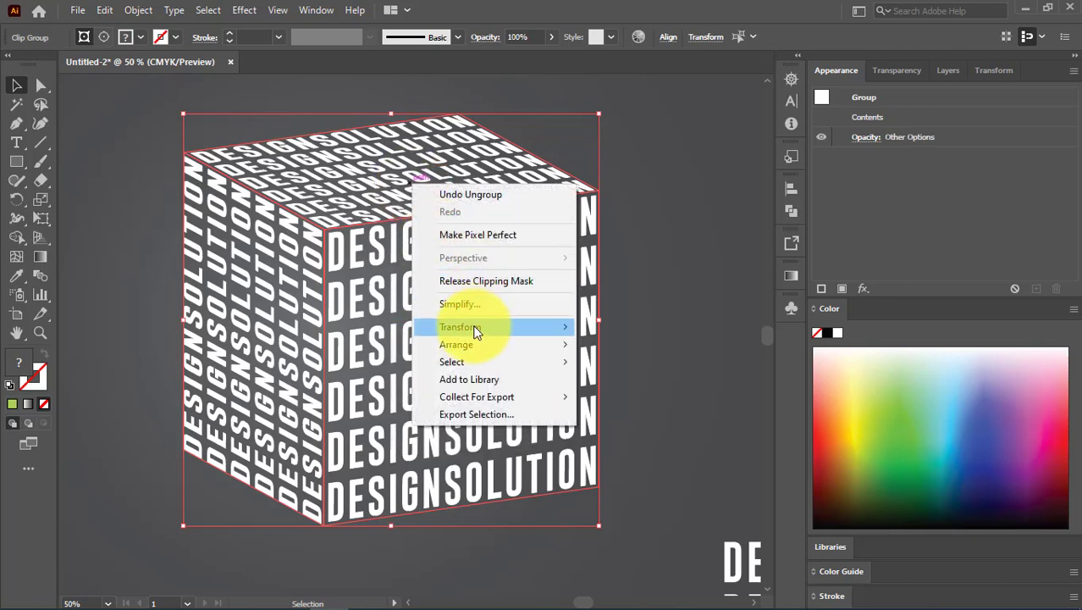
pyautogui.click(475, 289)
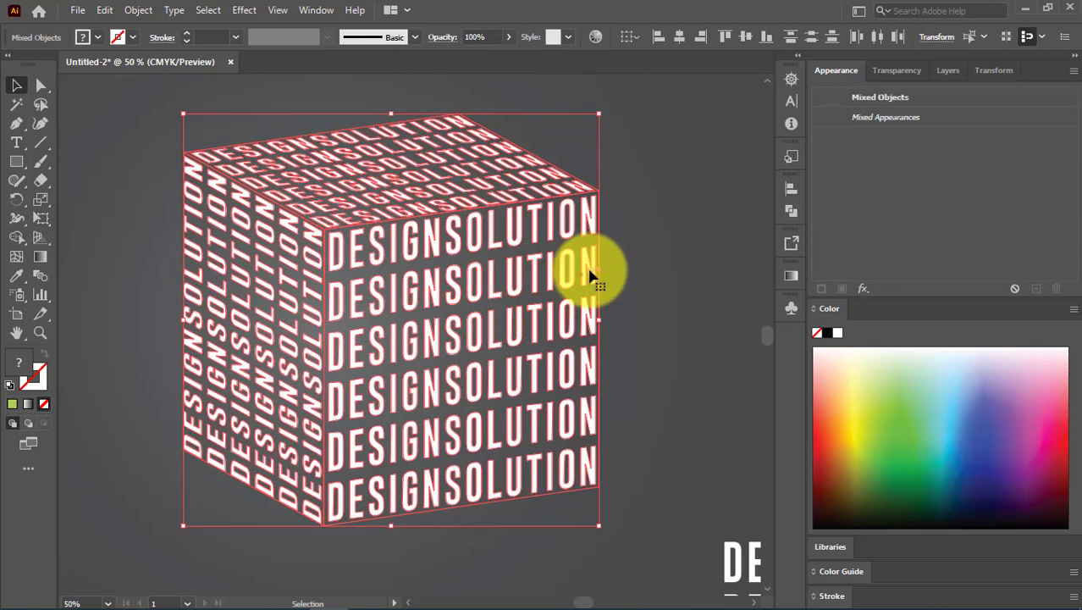
pyautogui.click(635, 210)
# - Select everything sharing the front-face text's white fill color, recolor it light orange-yellow, and deselect
pyautogui.click(590, 218)
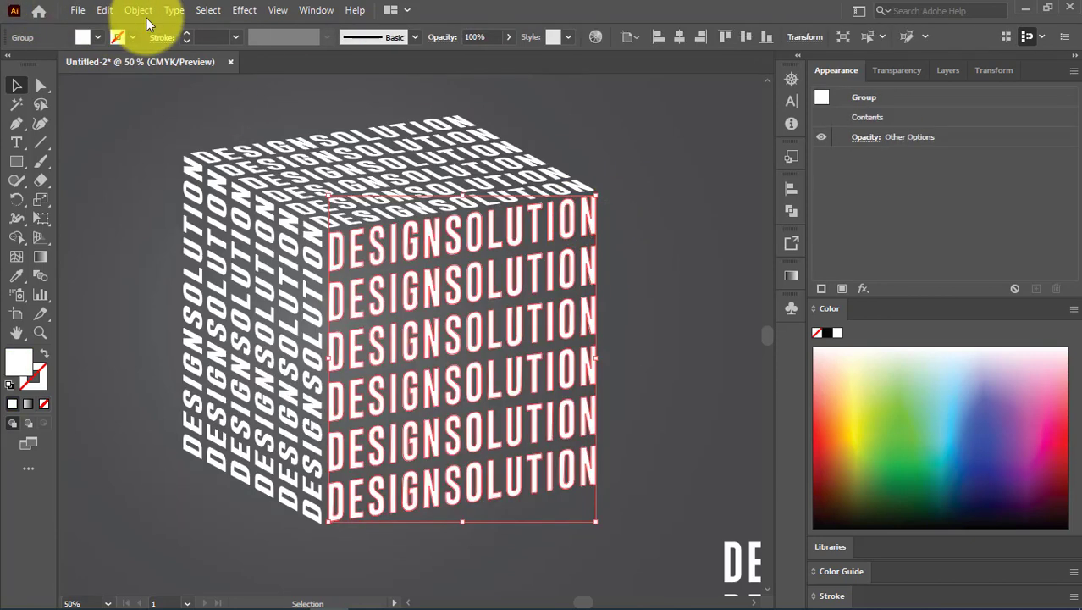
pyautogui.click(208, 10)
pyautogui.moveTo(276, 163)
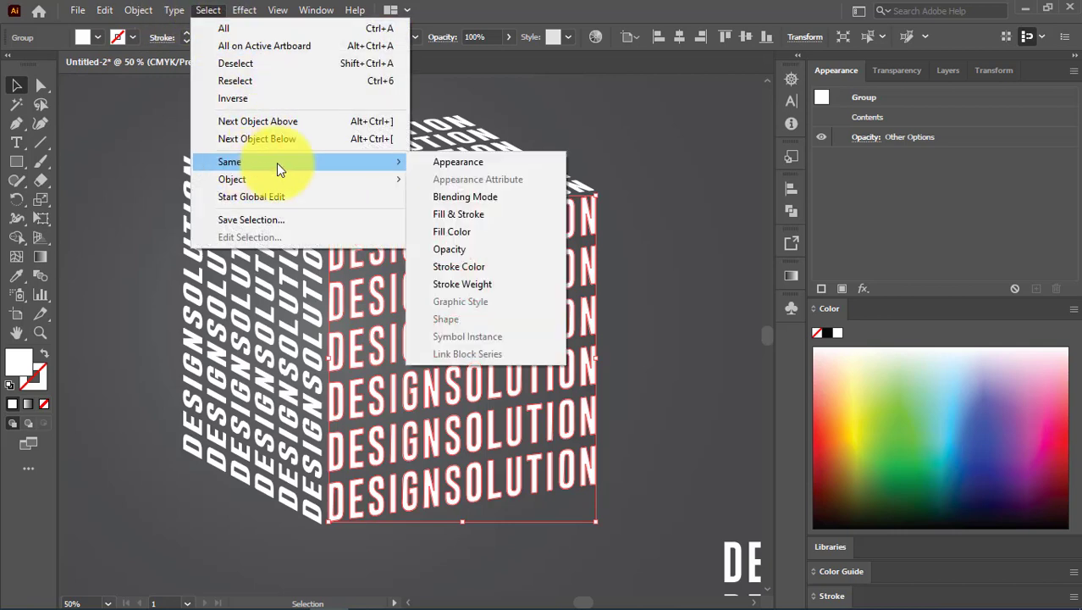
pyautogui.click(465, 233)
pyautogui.click(845, 394)
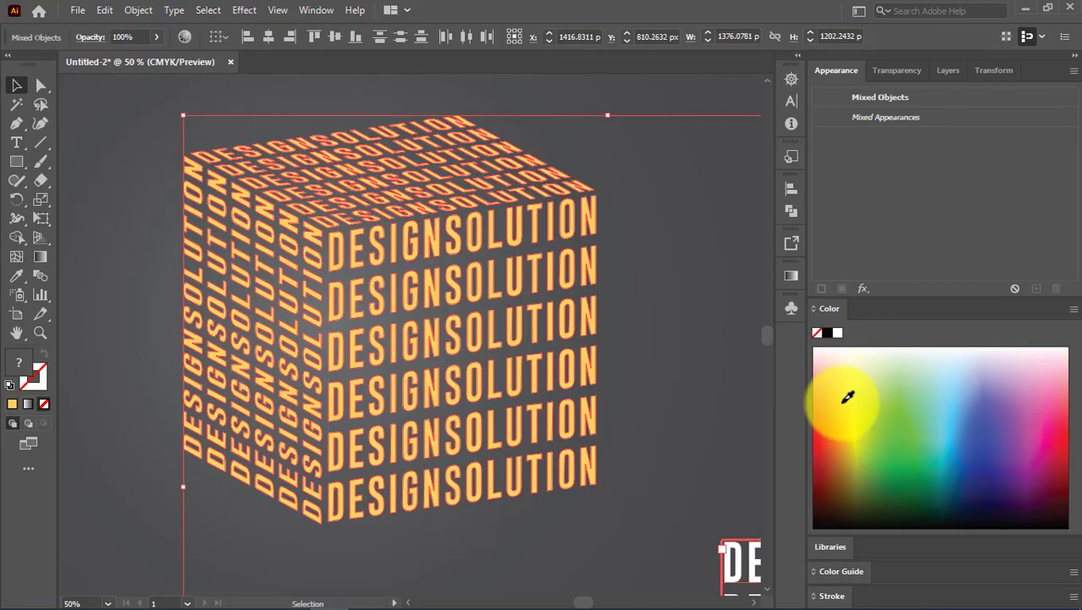
pyautogui.click(637, 336)
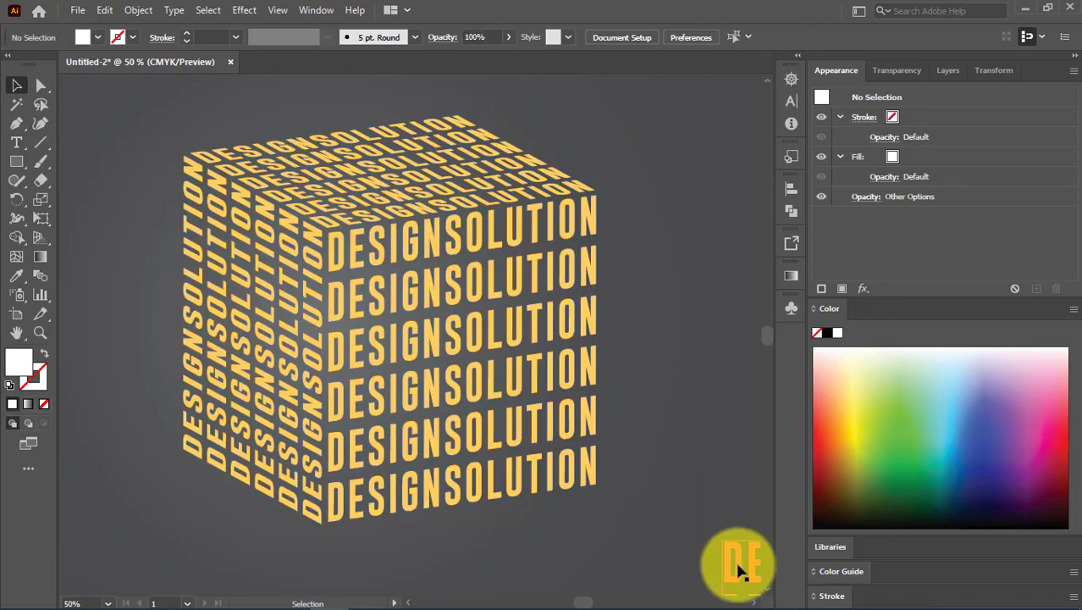
# - Delete the stray leftover DE lettering below the cube
pyautogui.click(735, 559)
pyautogui.press('Delete')
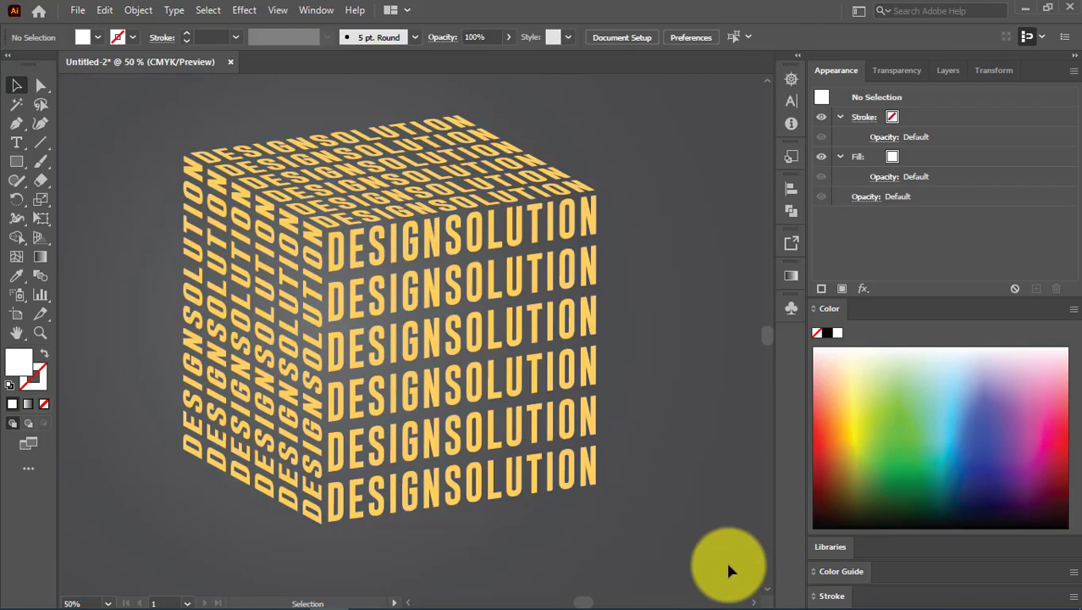
# - Select everything sharing the front-face text's orange-yellow fill color and recolor it a near-white pale pink
pyautogui.click(353, 282)
pyautogui.click(204, 11)
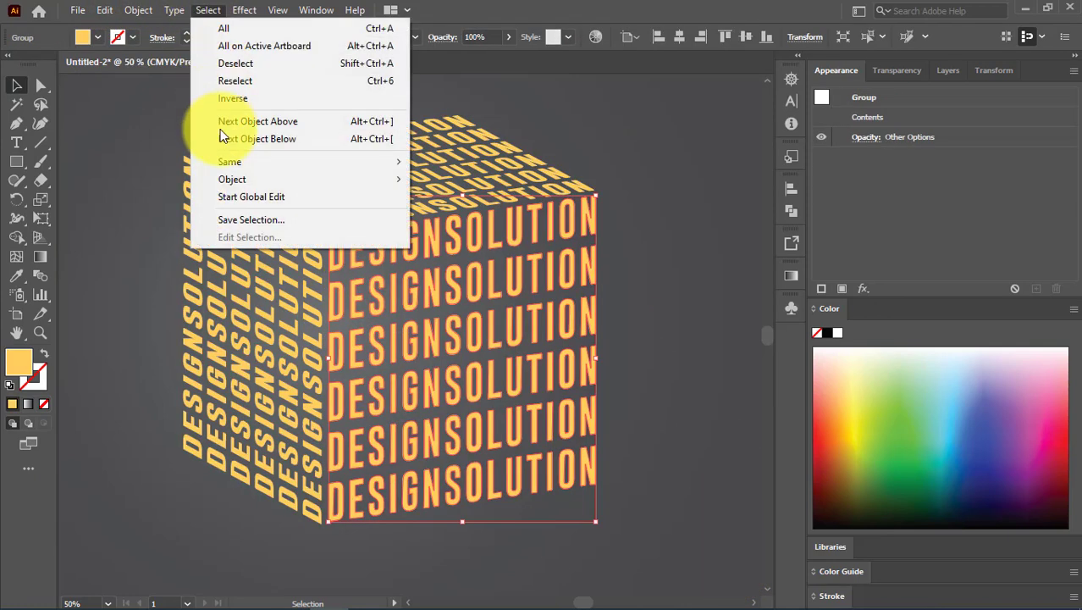
pyautogui.moveTo(224, 169)
pyautogui.click(464, 232)
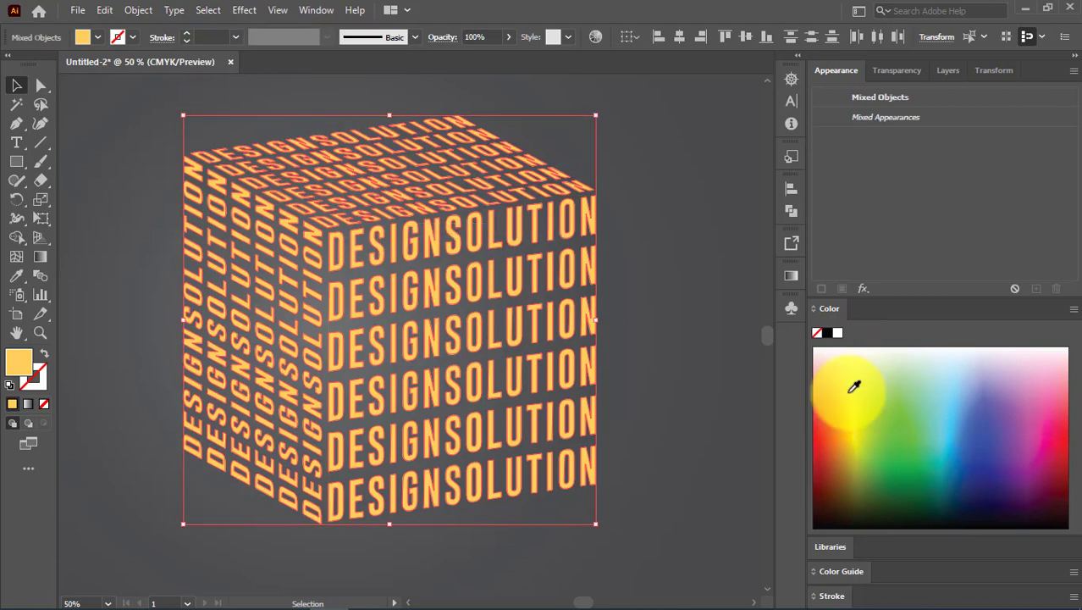
pyautogui.moveTo(850, 386); pyautogui.dragTo(1054, 349)
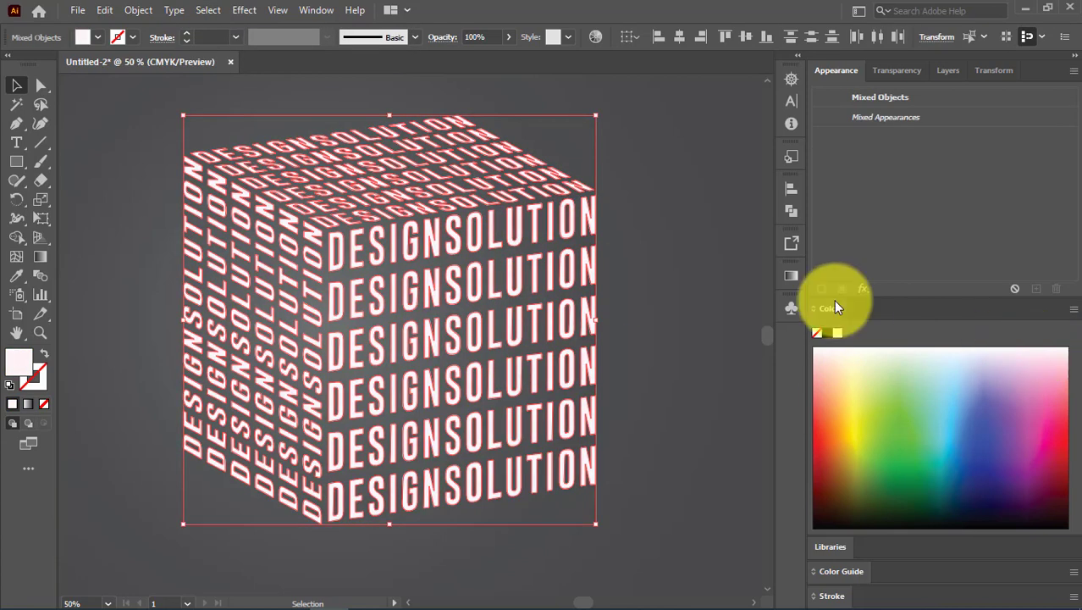
# - Apply a white-to-black linear gradient to the cube's text and stretch it diagonally across the whole cube
pyautogui.click(790, 275)
pyautogui.click(45, 256)
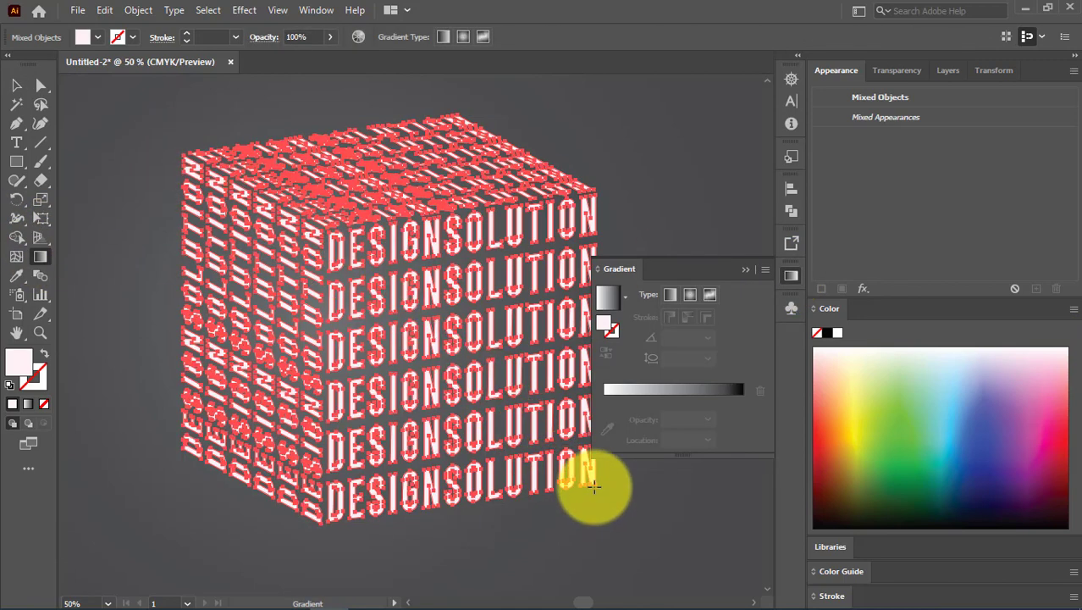
pyautogui.click(648, 389)
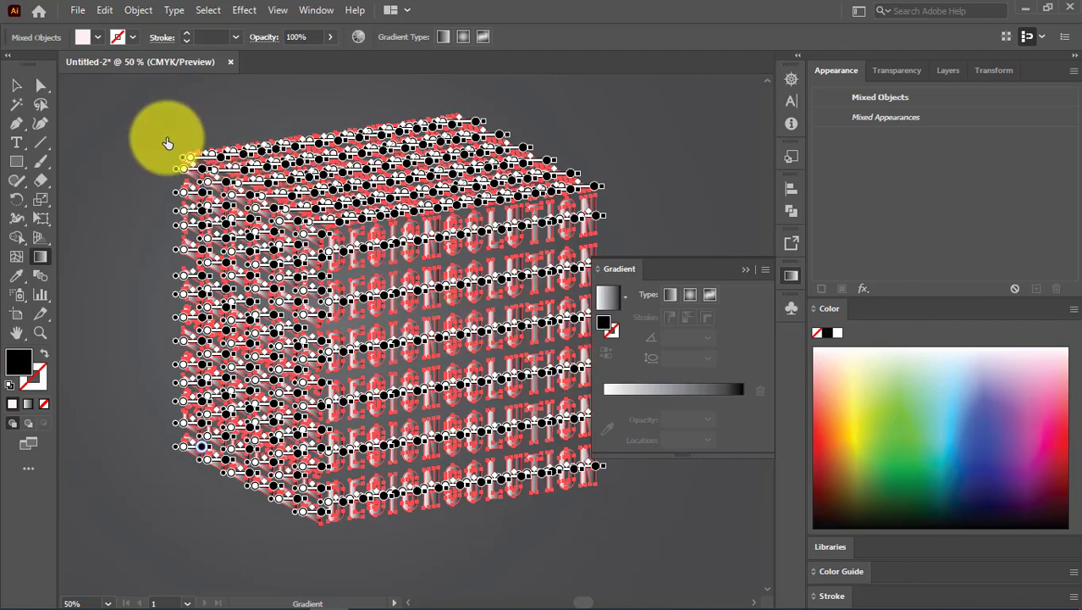
pyautogui.moveTo(161, 133)
pyautogui.mouseDown()
pyautogui.moveTo(476, 381)
pyautogui.moveTo(576, 483)
pyautogui.moveTo(601, 485)
pyautogui.moveTo(314, 290)
pyautogui.moveTo(186, 137)
pyautogui.moveTo(171, 145)
pyautogui.mouseUp()
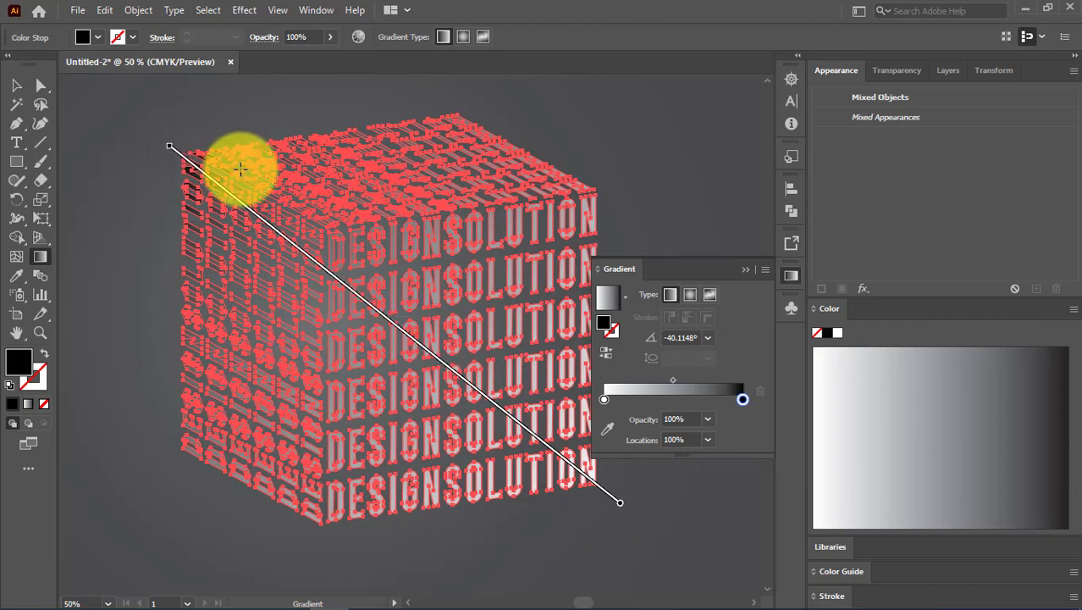
# - Change the text's gradient to radial, stretch it from the cube's lower-right to its upper-left corner, and lighten the black stop to grey
pyautogui.click(691, 295)
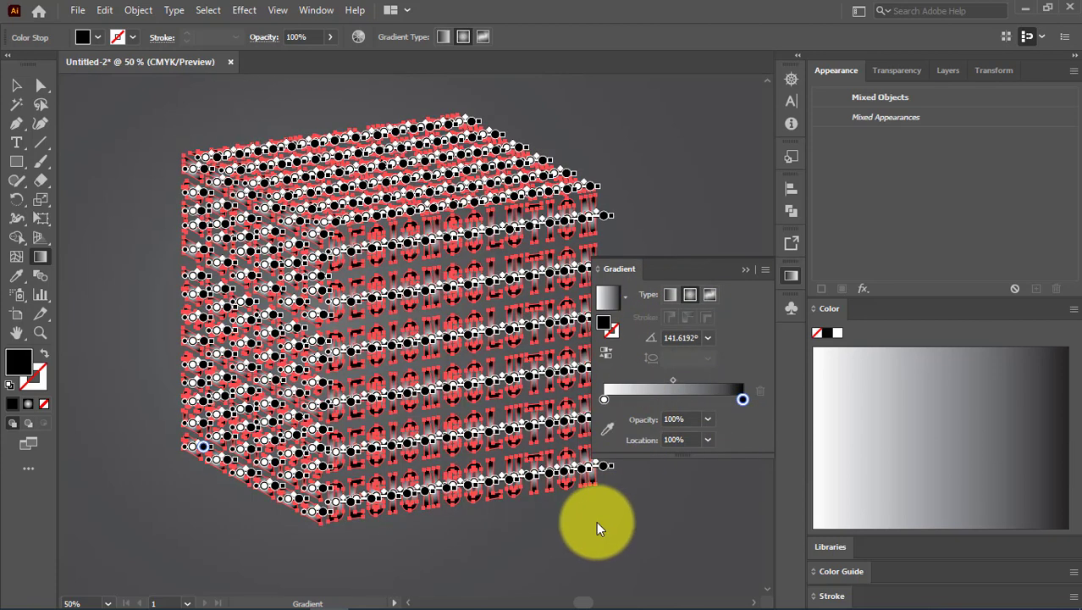
pyautogui.moveTo(600, 528); pyautogui.dragTo(189, 145)
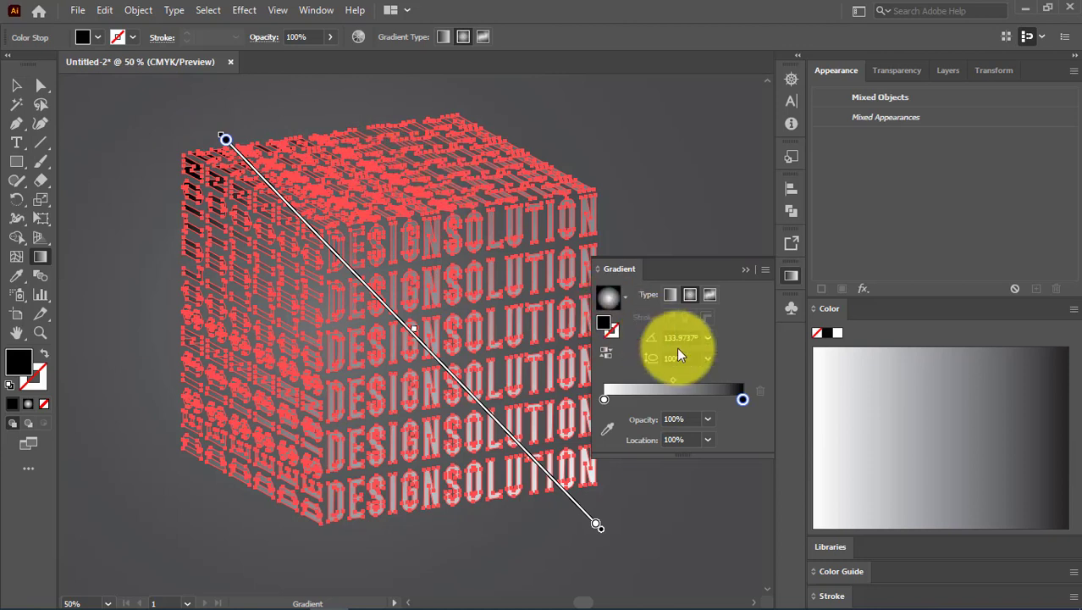
pyautogui.doubleClick(742, 399)
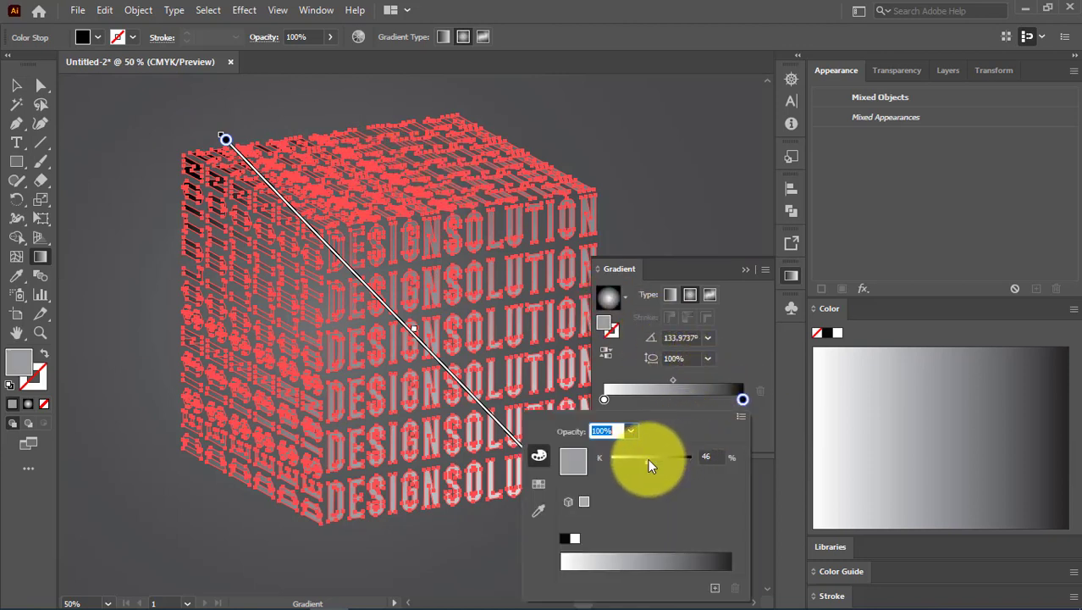
pyautogui.click(692, 184)
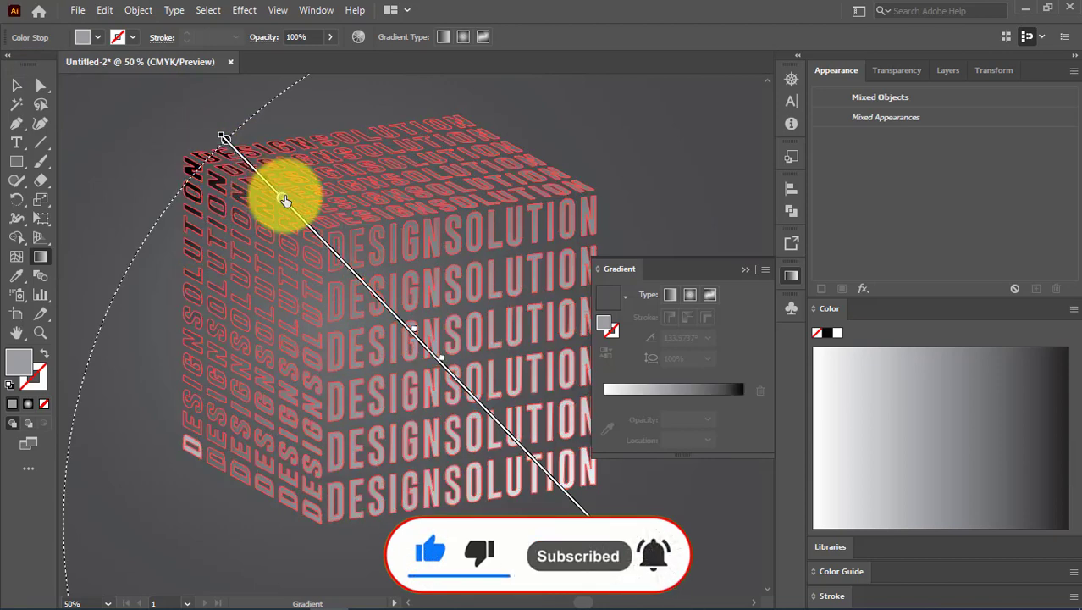
# - View the gradient-filled cube without a selection, then undo the last gradient edit on its text
pyautogui.click(16, 85)
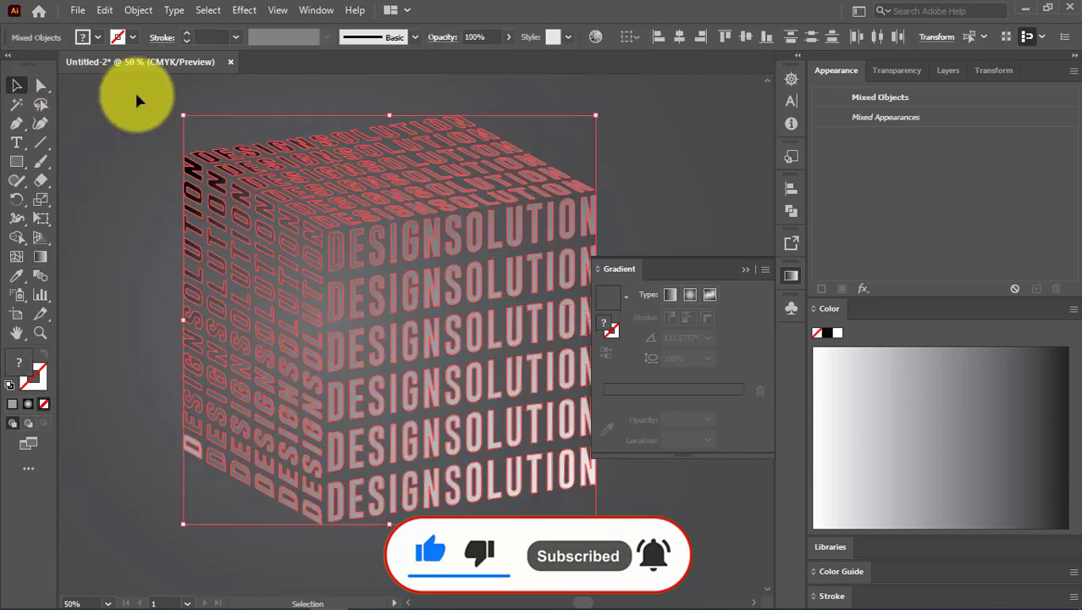
pyautogui.click(134, 90)
pyautogui.click(385, 234)
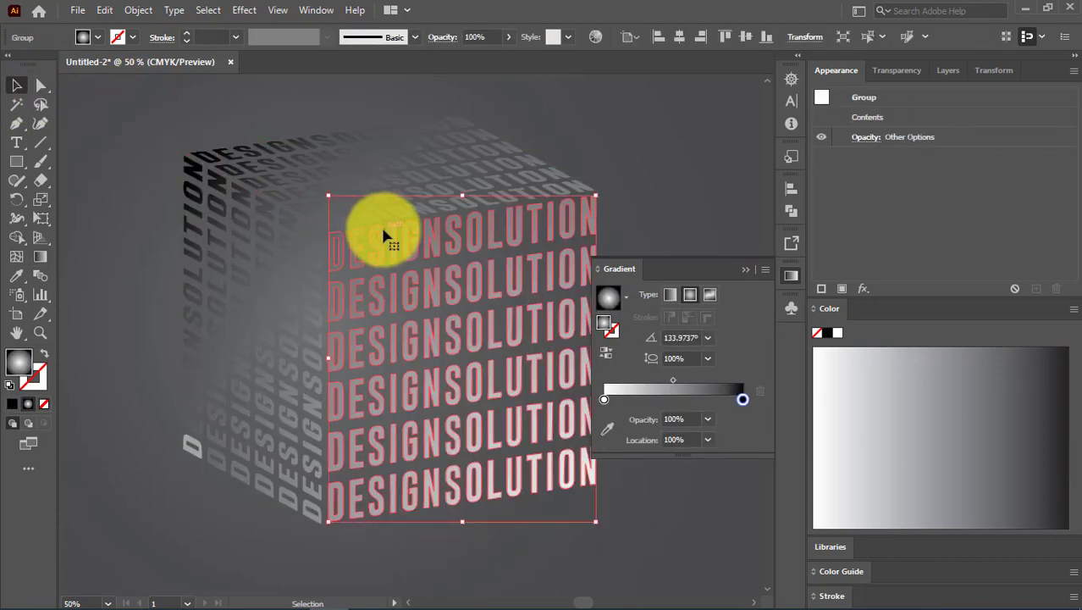
pyautogui.rightClick(178, 144)
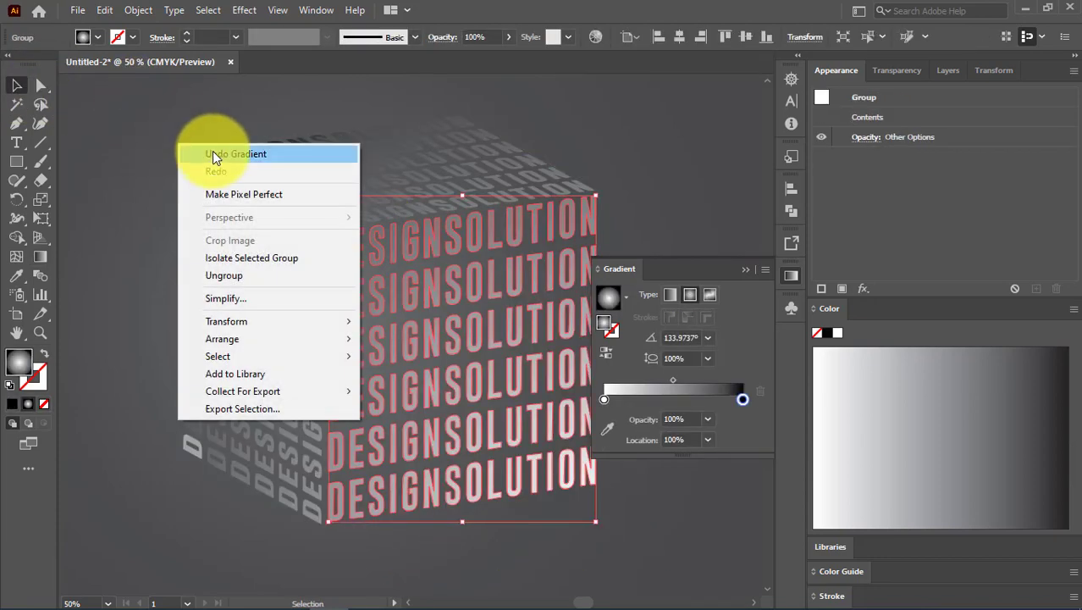
pyautogui.click(212, 150)
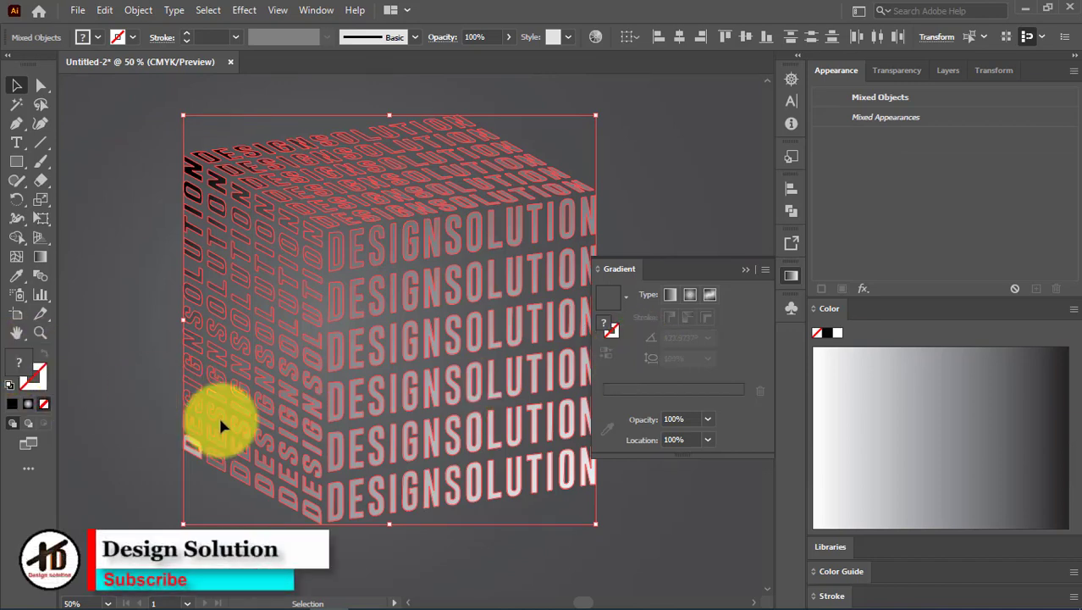
# - Fill the cube's text with a white-to-black linear gradient running almost horizontally across all faces, and deselect the artwork
pyautogui.click(670, 294)
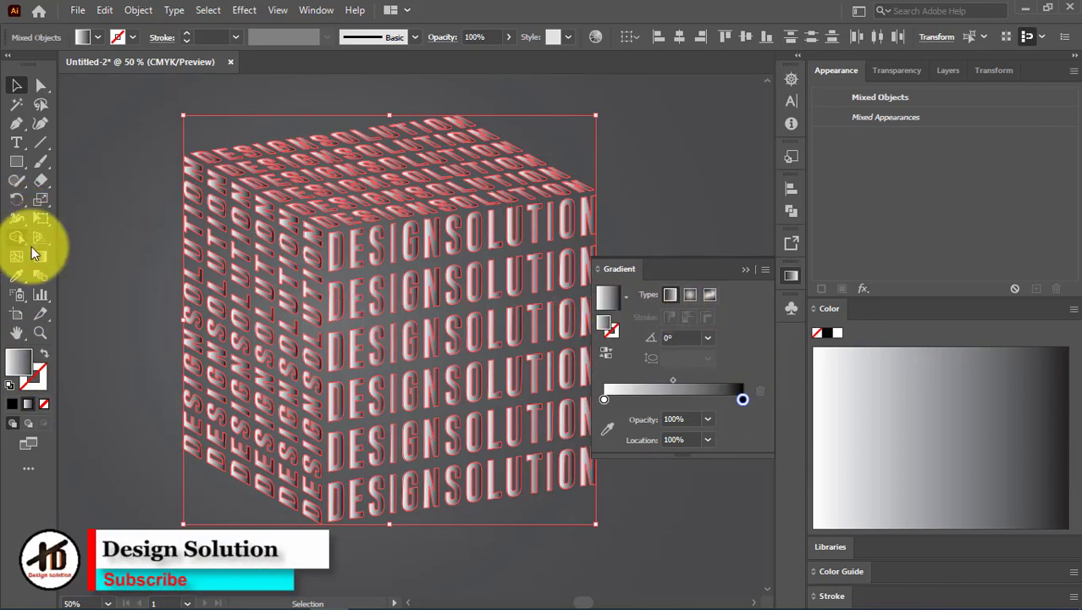
pyautogui.press('g')
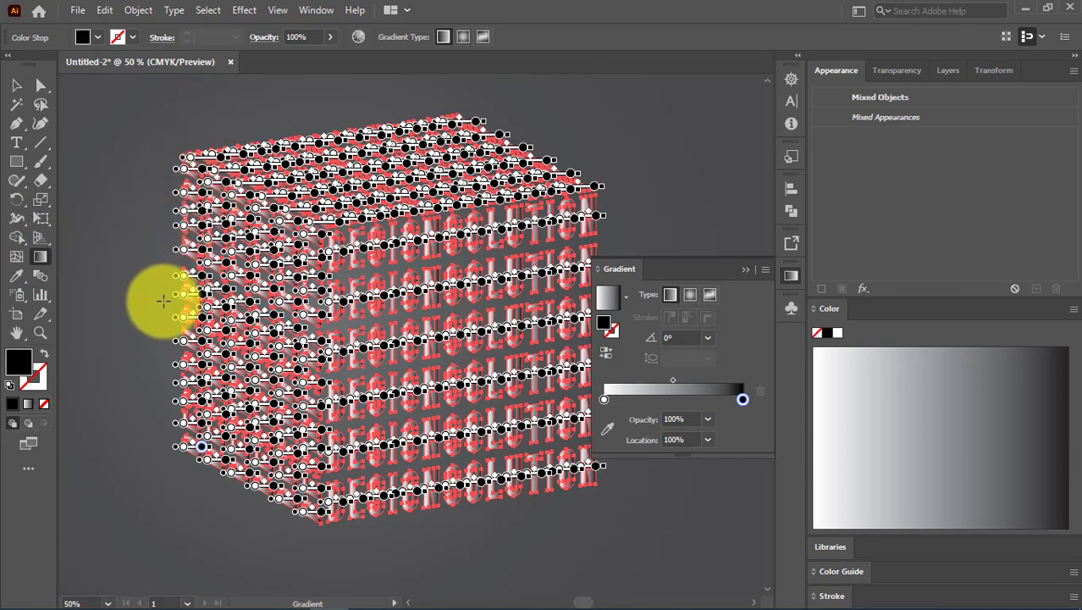
pyautogui.click(472, 310)
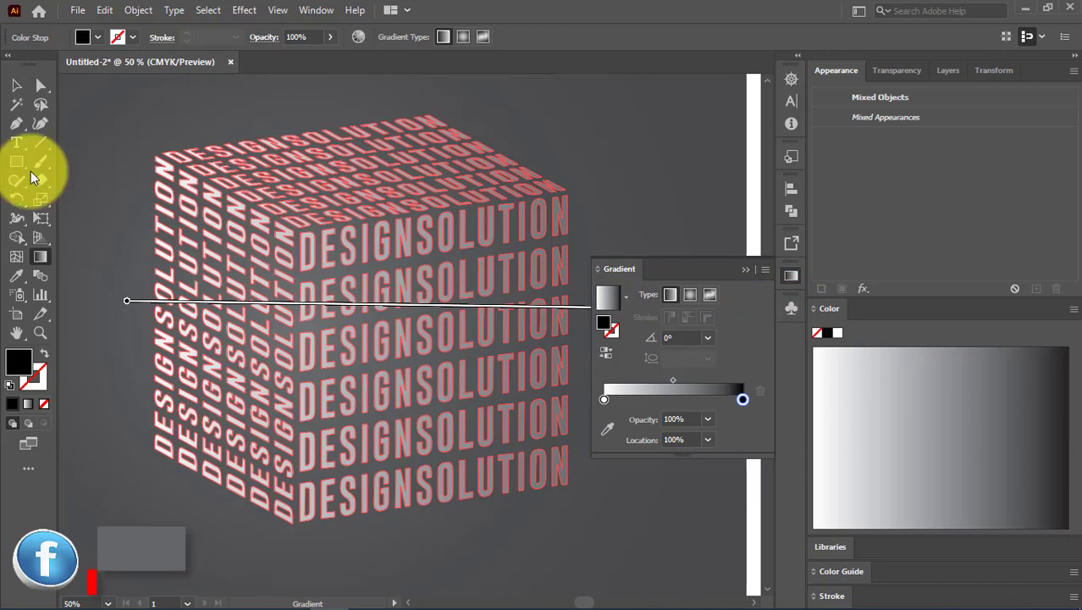
pyautogui.click(23, 85)
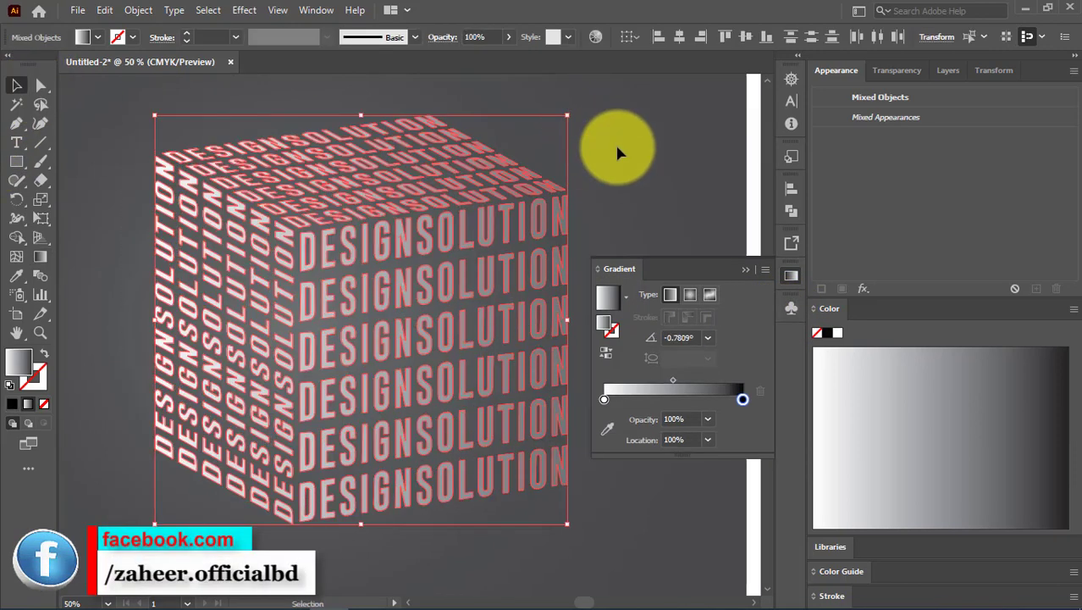
pyautogui.click(652, 172)
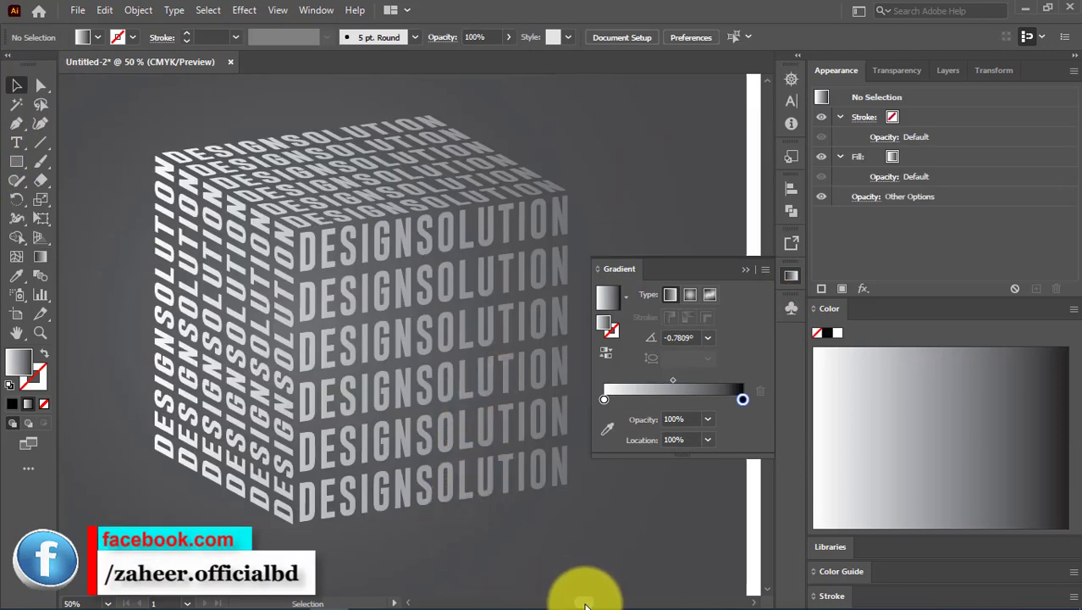
# - Close the gradient settings and inspect the finished cube, selecting all artwork to check its outlines and deselecting it
pyautogui.hscroll(-2, 581, 603)
pyautogui.hscroll(-3, 582, 604)
pyautogui.hscroll(3, 581, 588)
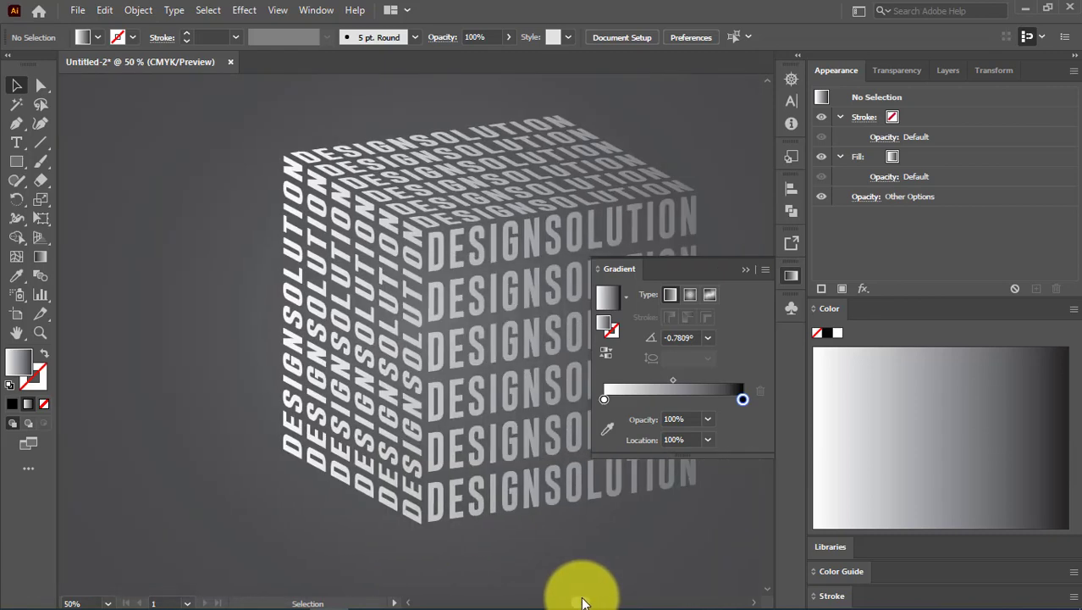
pyautogui.click(627, 270)
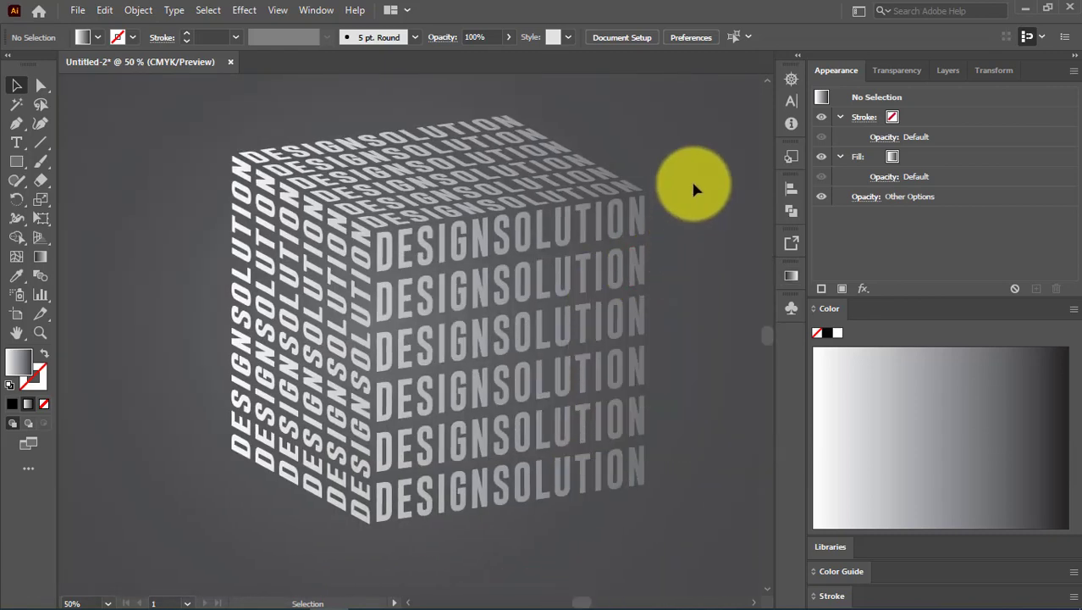
pyautogui.hotkey('ctrl', 'a')
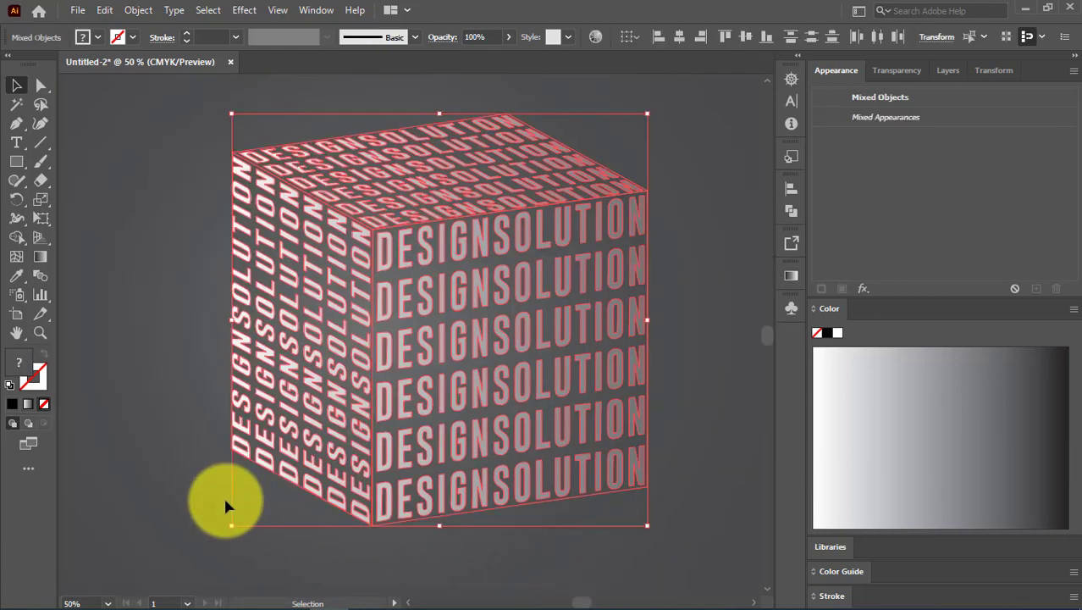
pyautogui.click(132, 355)
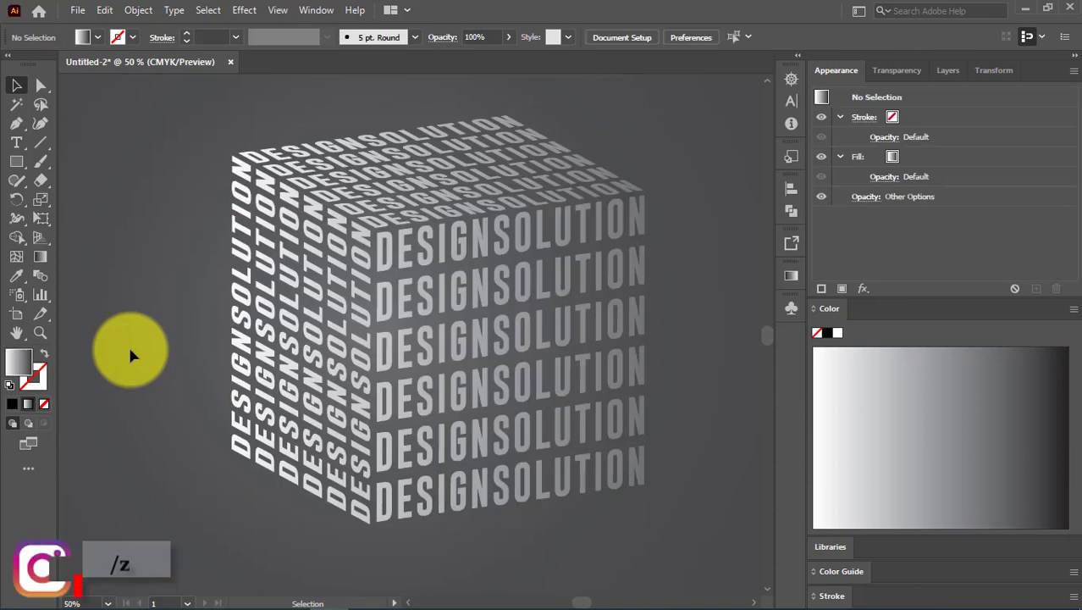